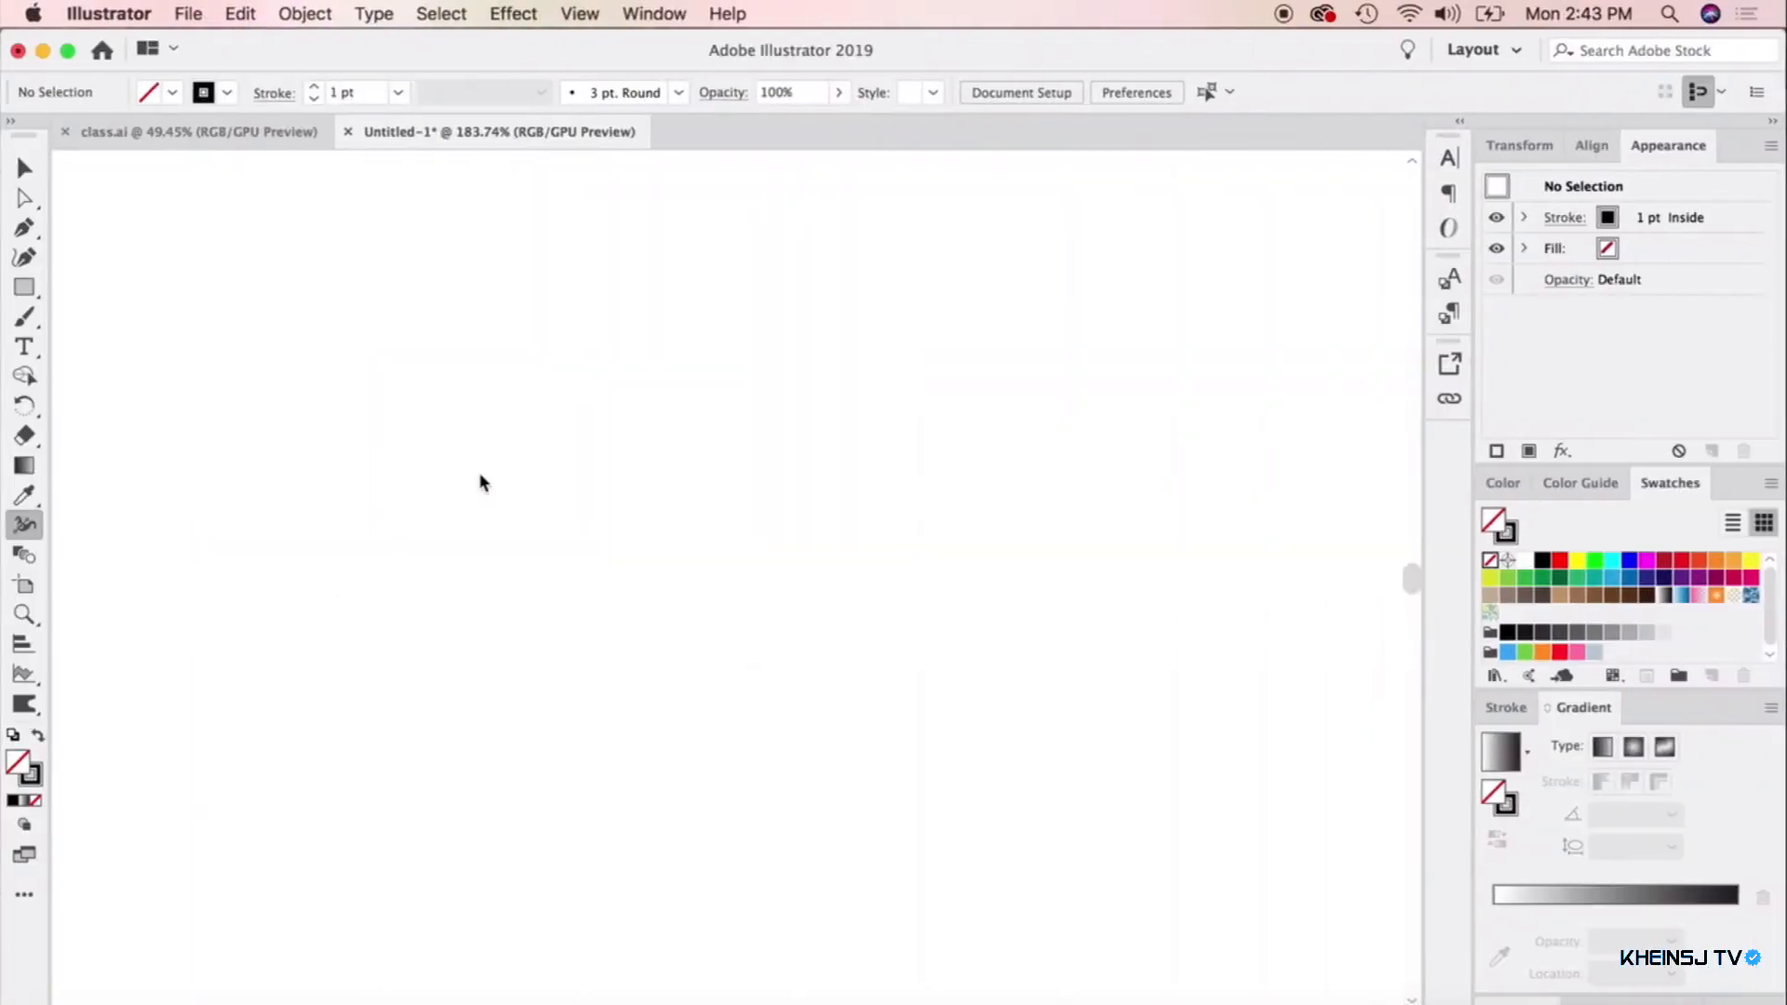
left_click(25, 287)
left_click_drag(320, 419, 683, 689)
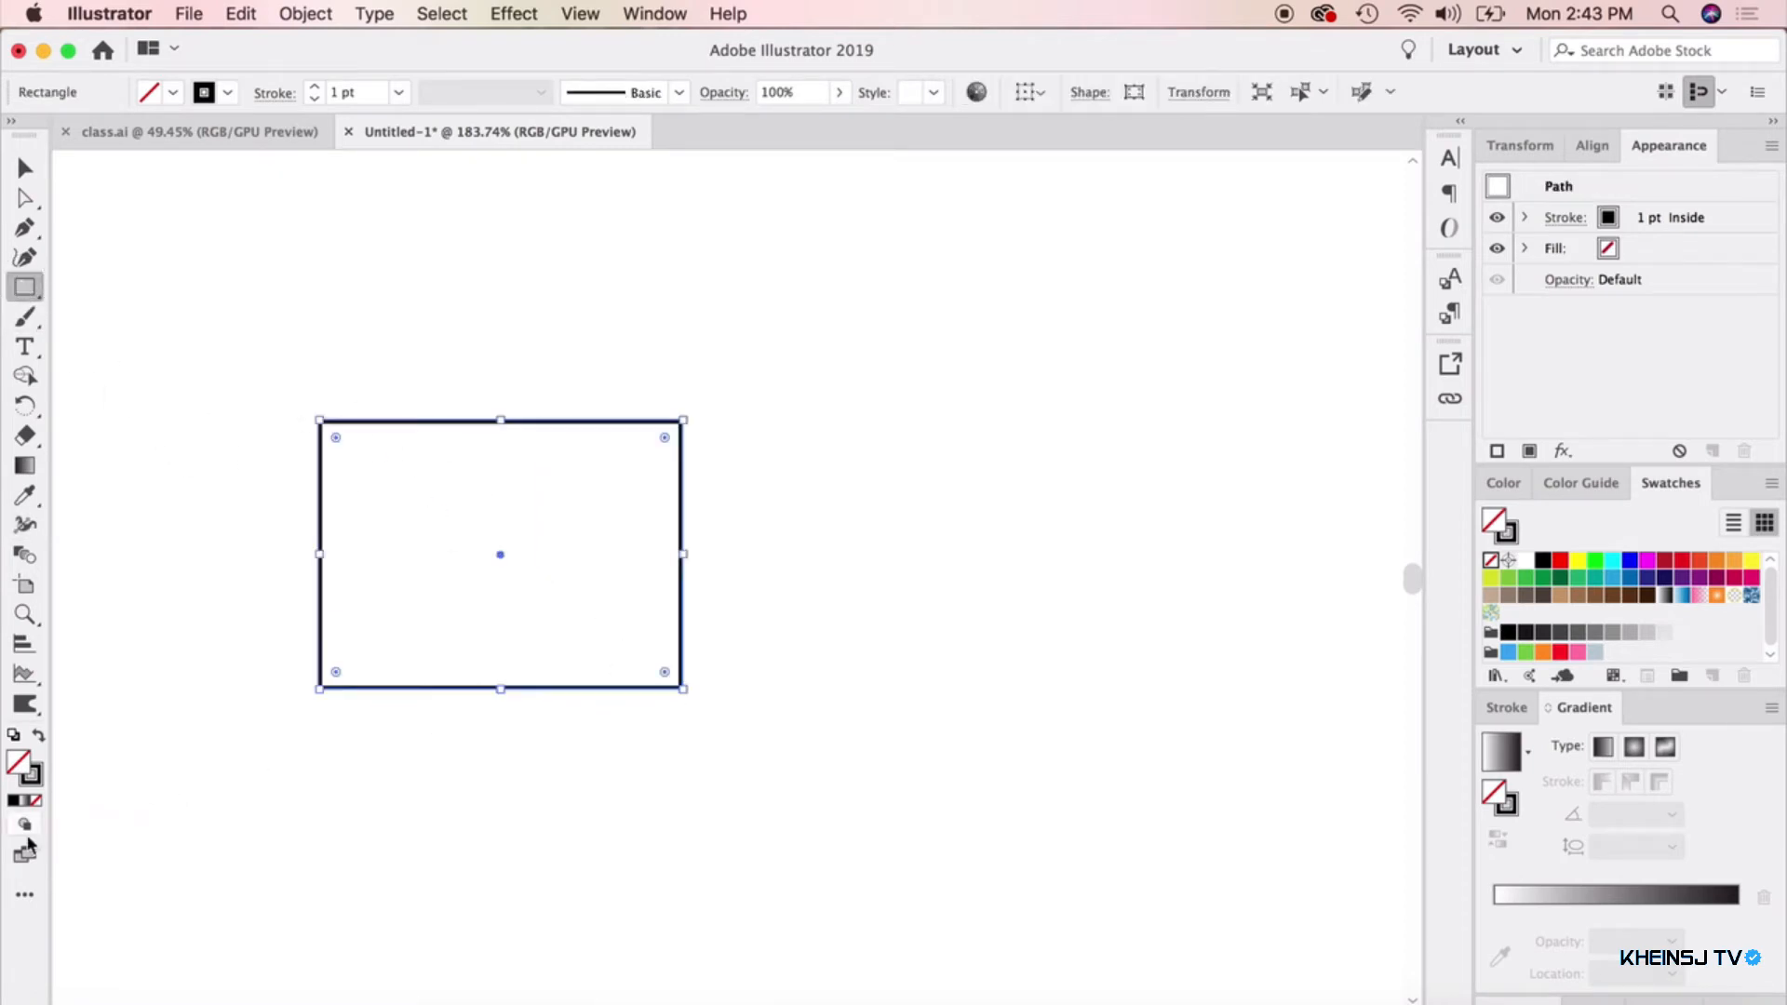
left_click(38, 736)
left_click(25, 524)
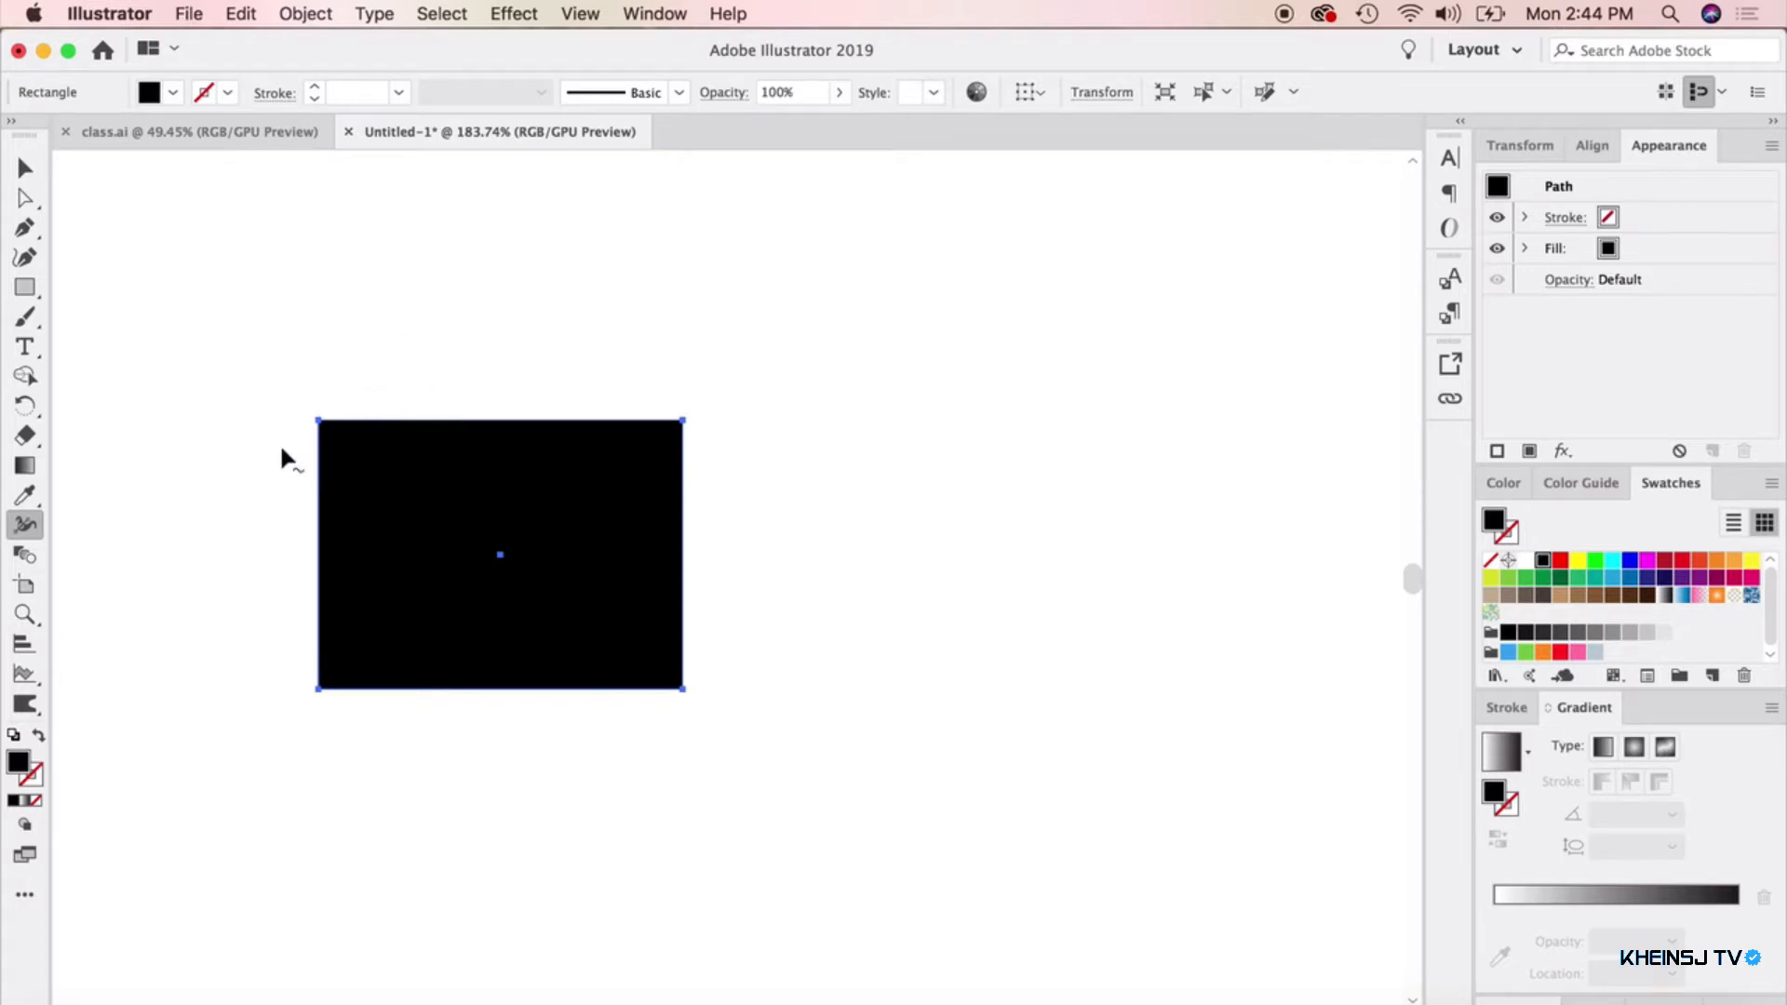
left_click(24, 165)
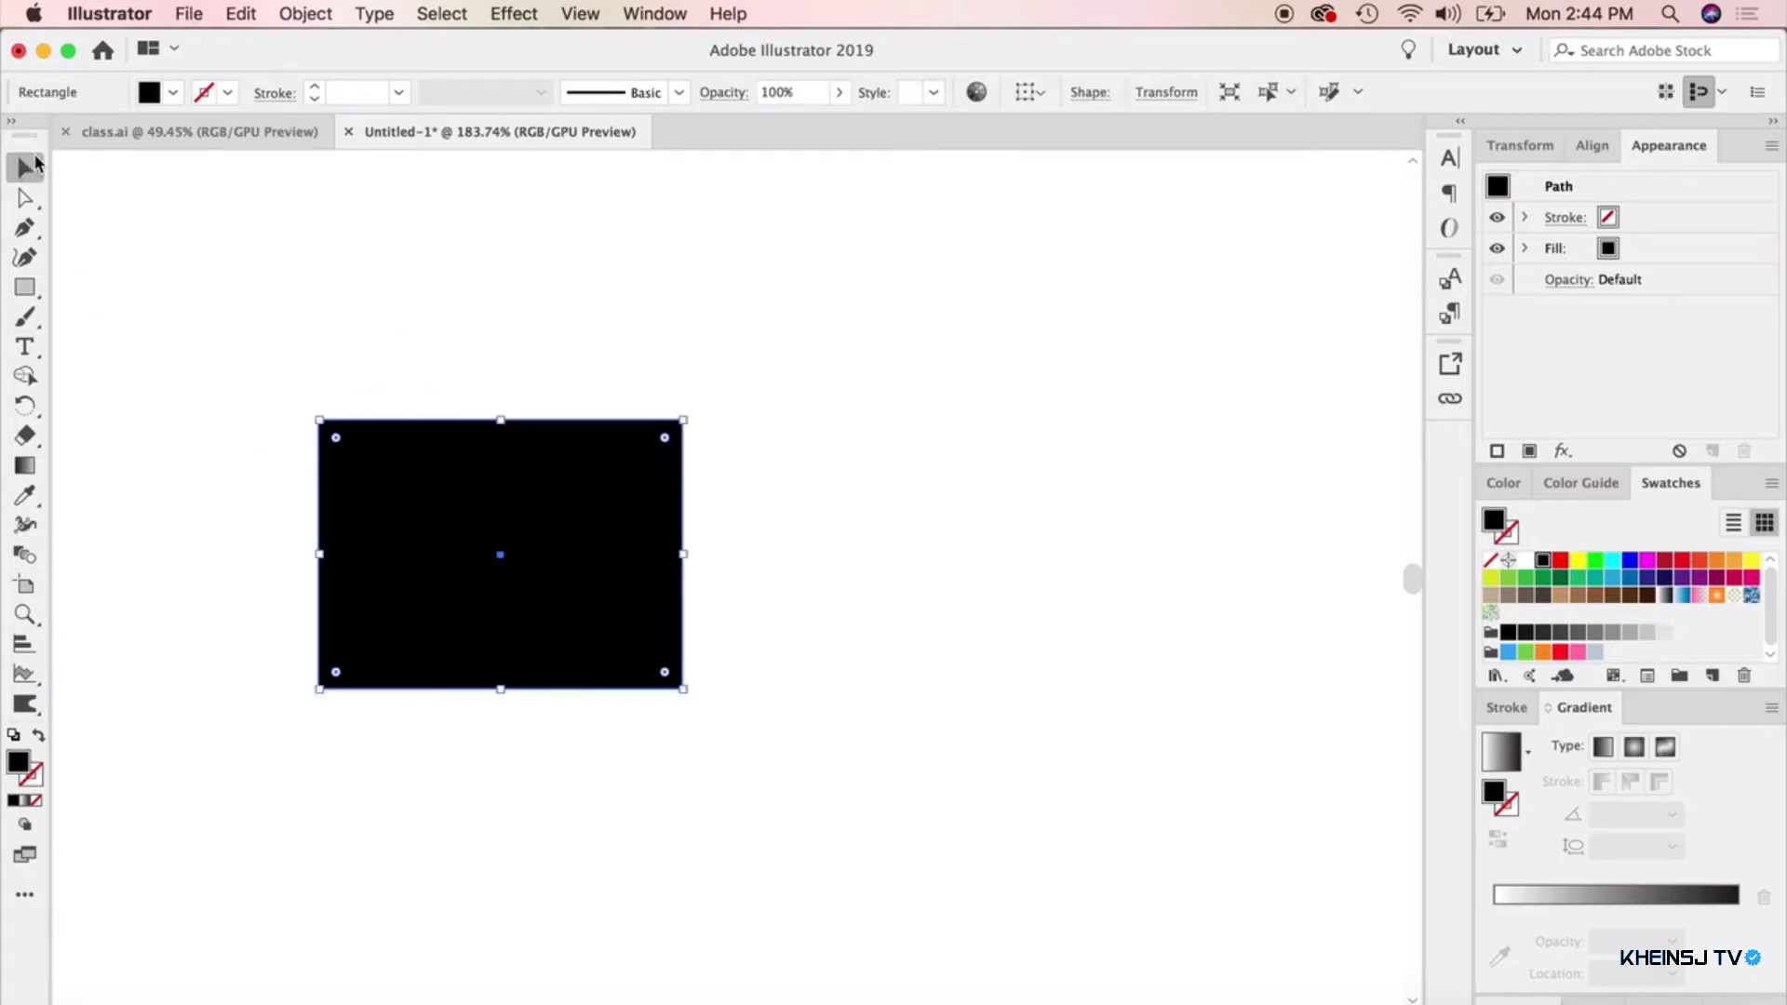
key("Delete")
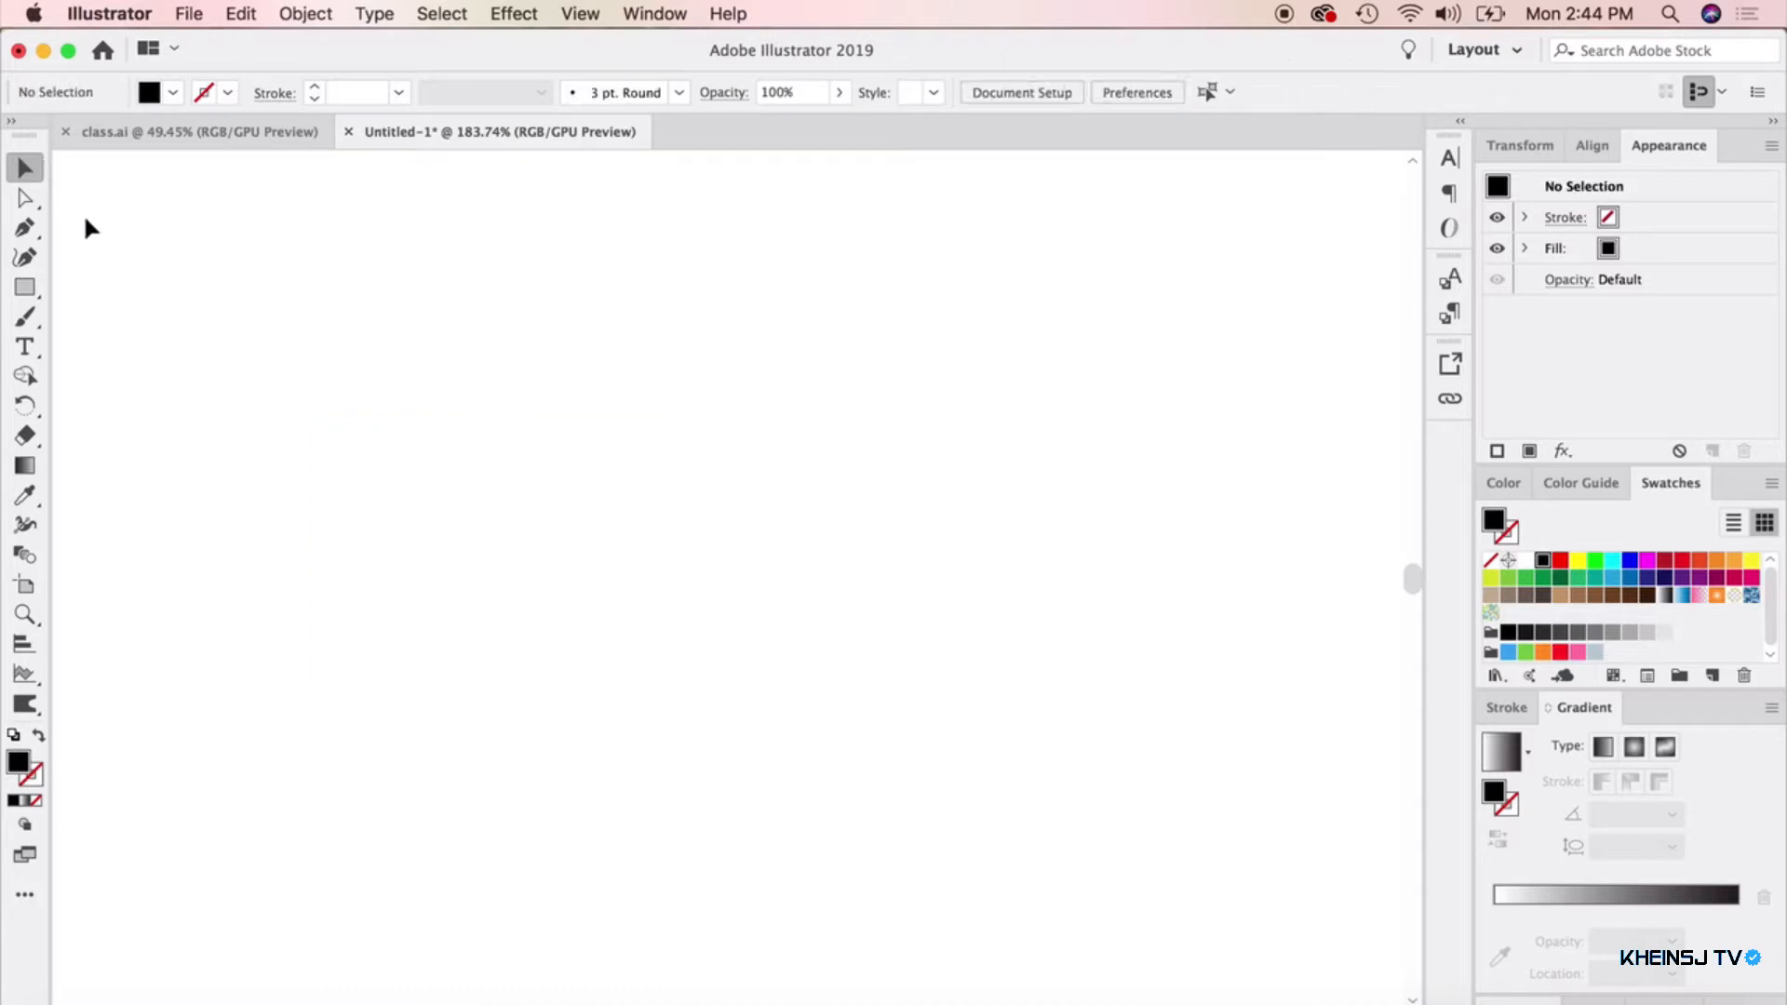
Draw a straight horizontal line across the middle of the blank canvas with the Pen tool and deselect it
left_click(25, 227)
left_click(392, 532)
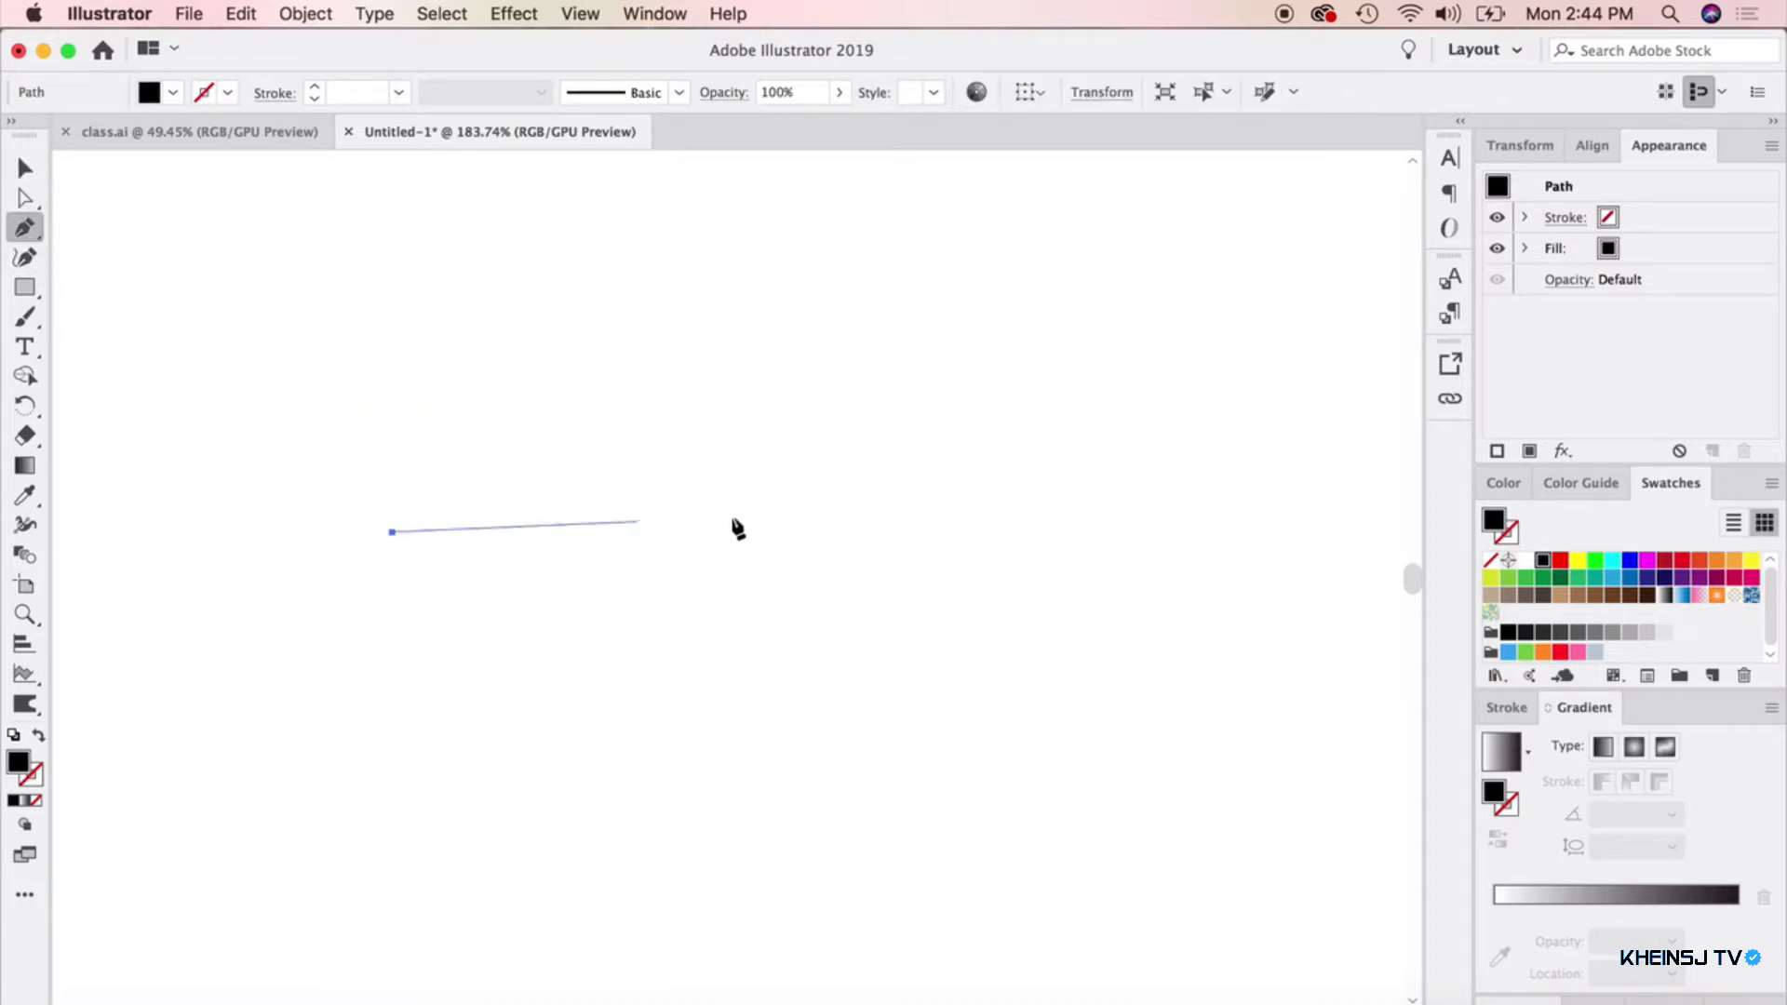
left_click(935, 530)
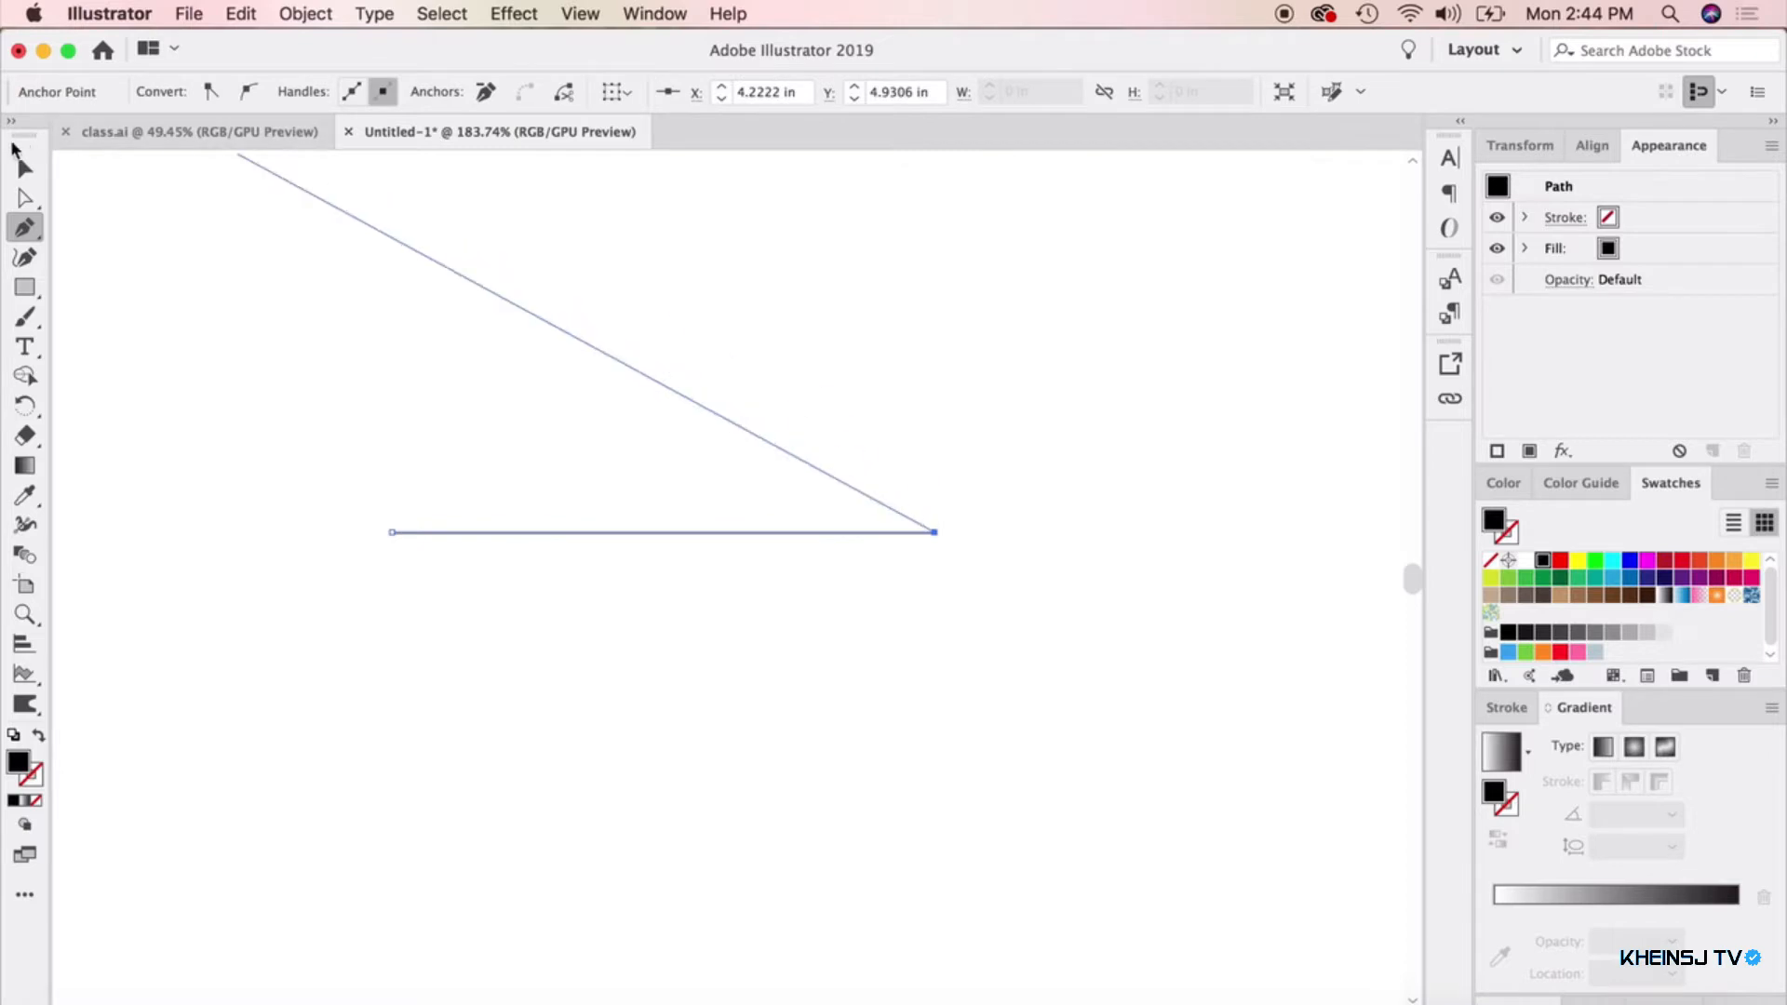
left_click(24, 167)
left_click(217, 223)
Give the horizontal line a black stroke with a weight of 2 pt
left_click(465, 533)
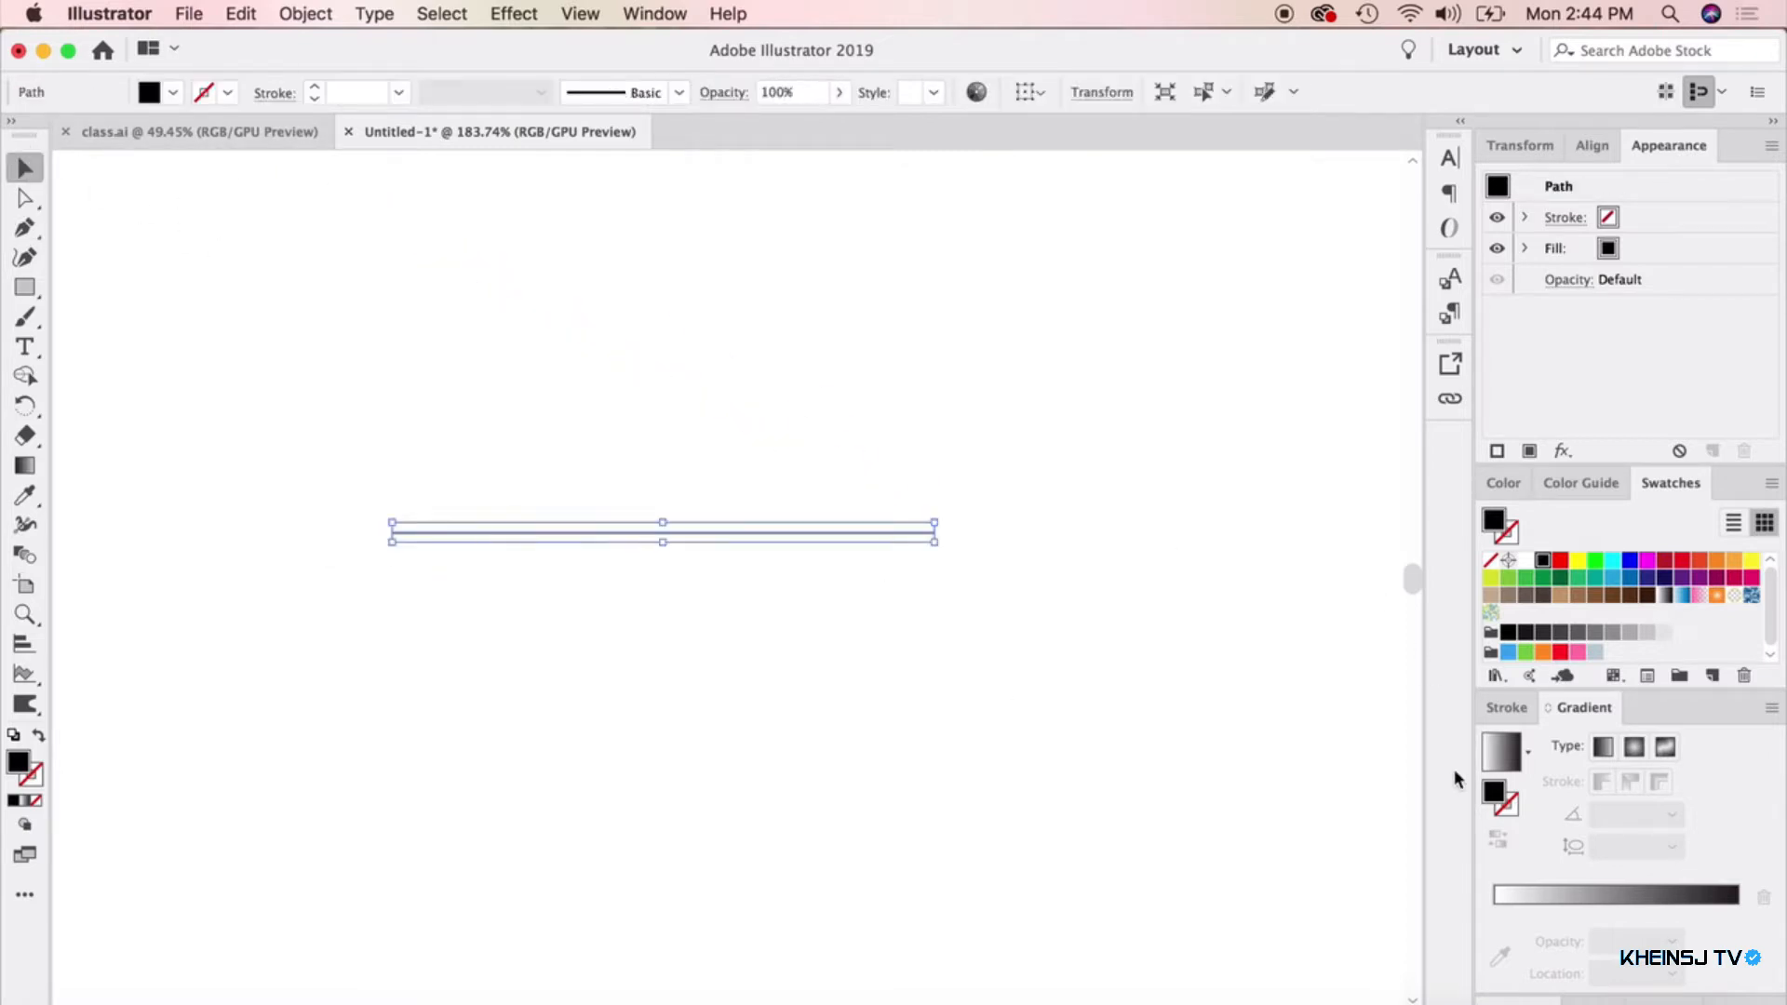
left_click(1508, 708)
left_click(1577, 774)
left_click(1577, 773)
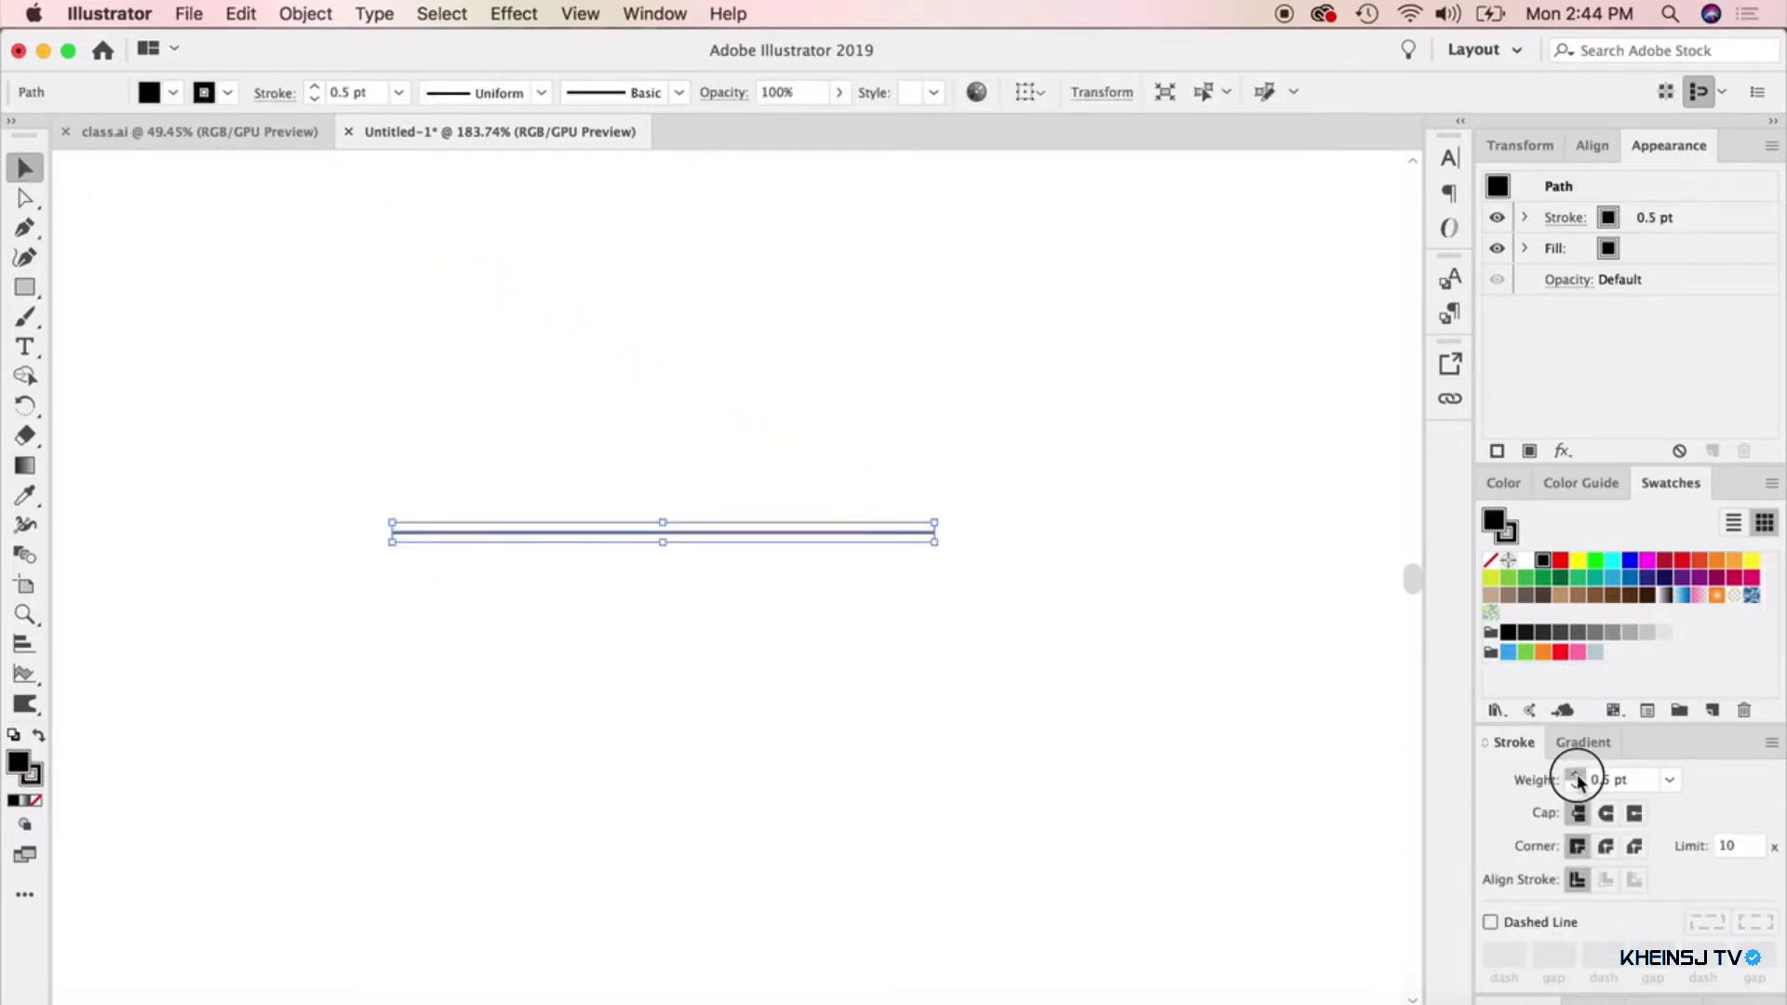
left_click(1577, 774)
left_click(1577, 773)
left_click(1577, 773)
left_click(1577, 773)
left_click(1577, 774)
left_click(1577, 774)
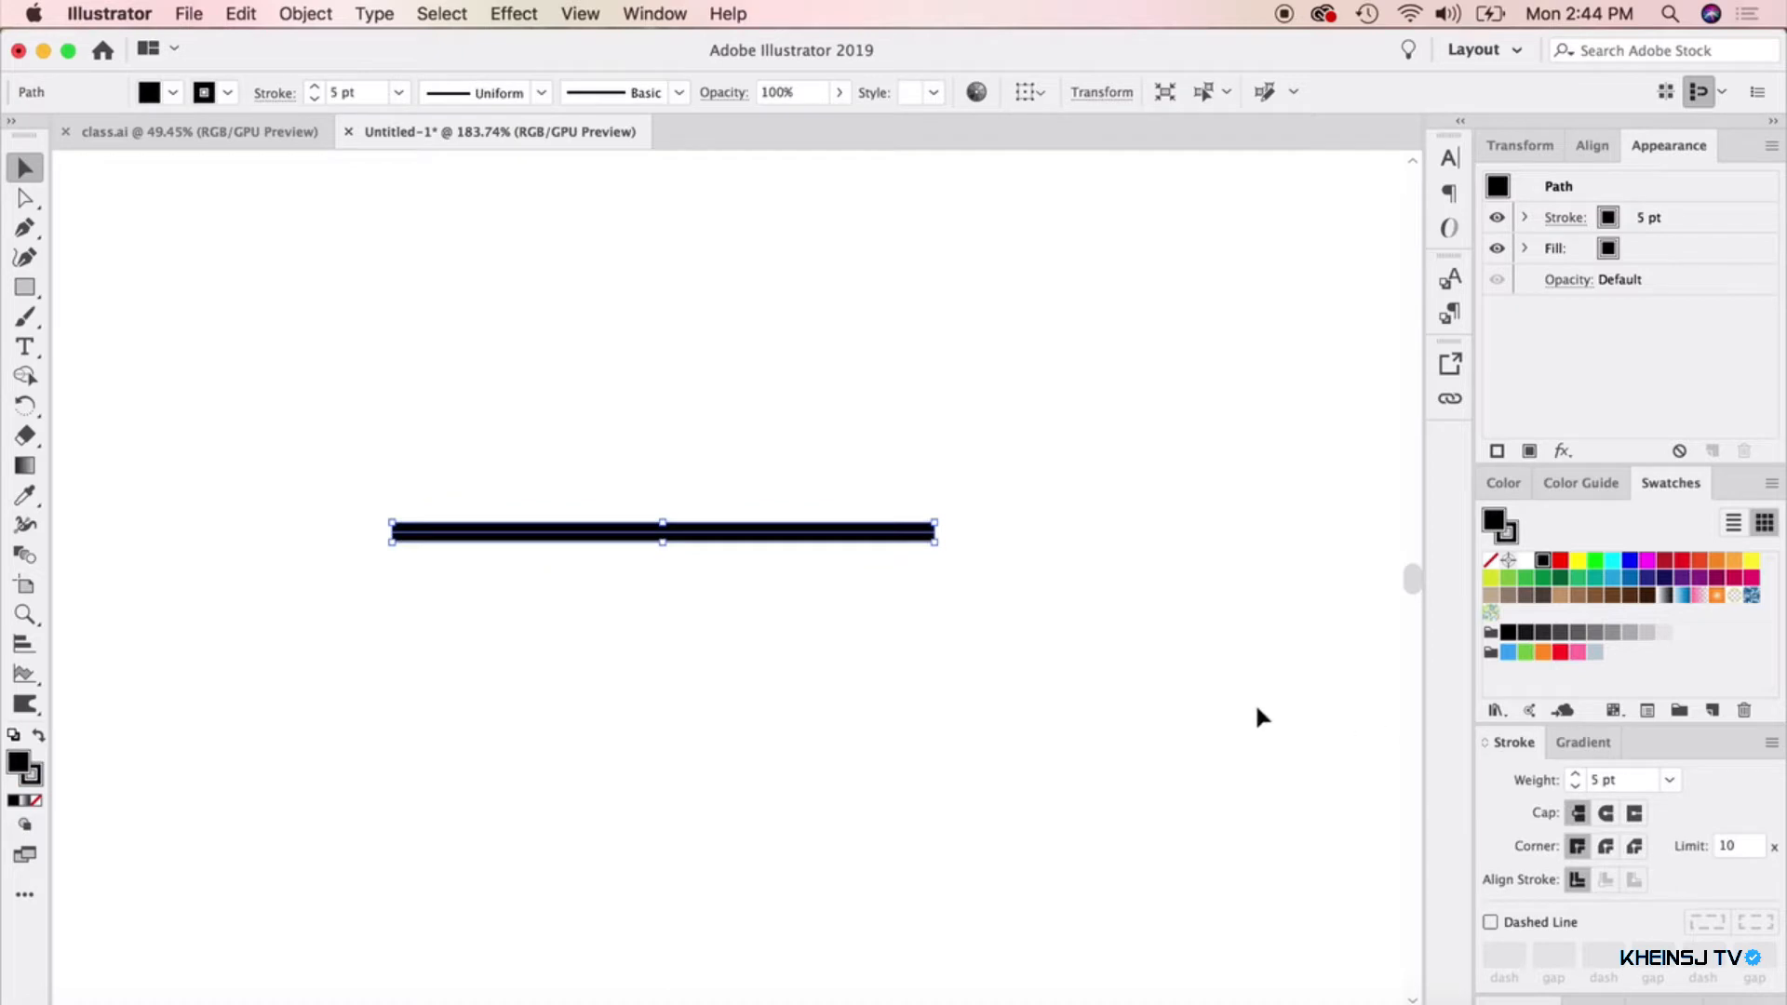
left_click(1575, 783)
left_click(1575, 783)
left_click(1575, 783)
left_click(644, 603)
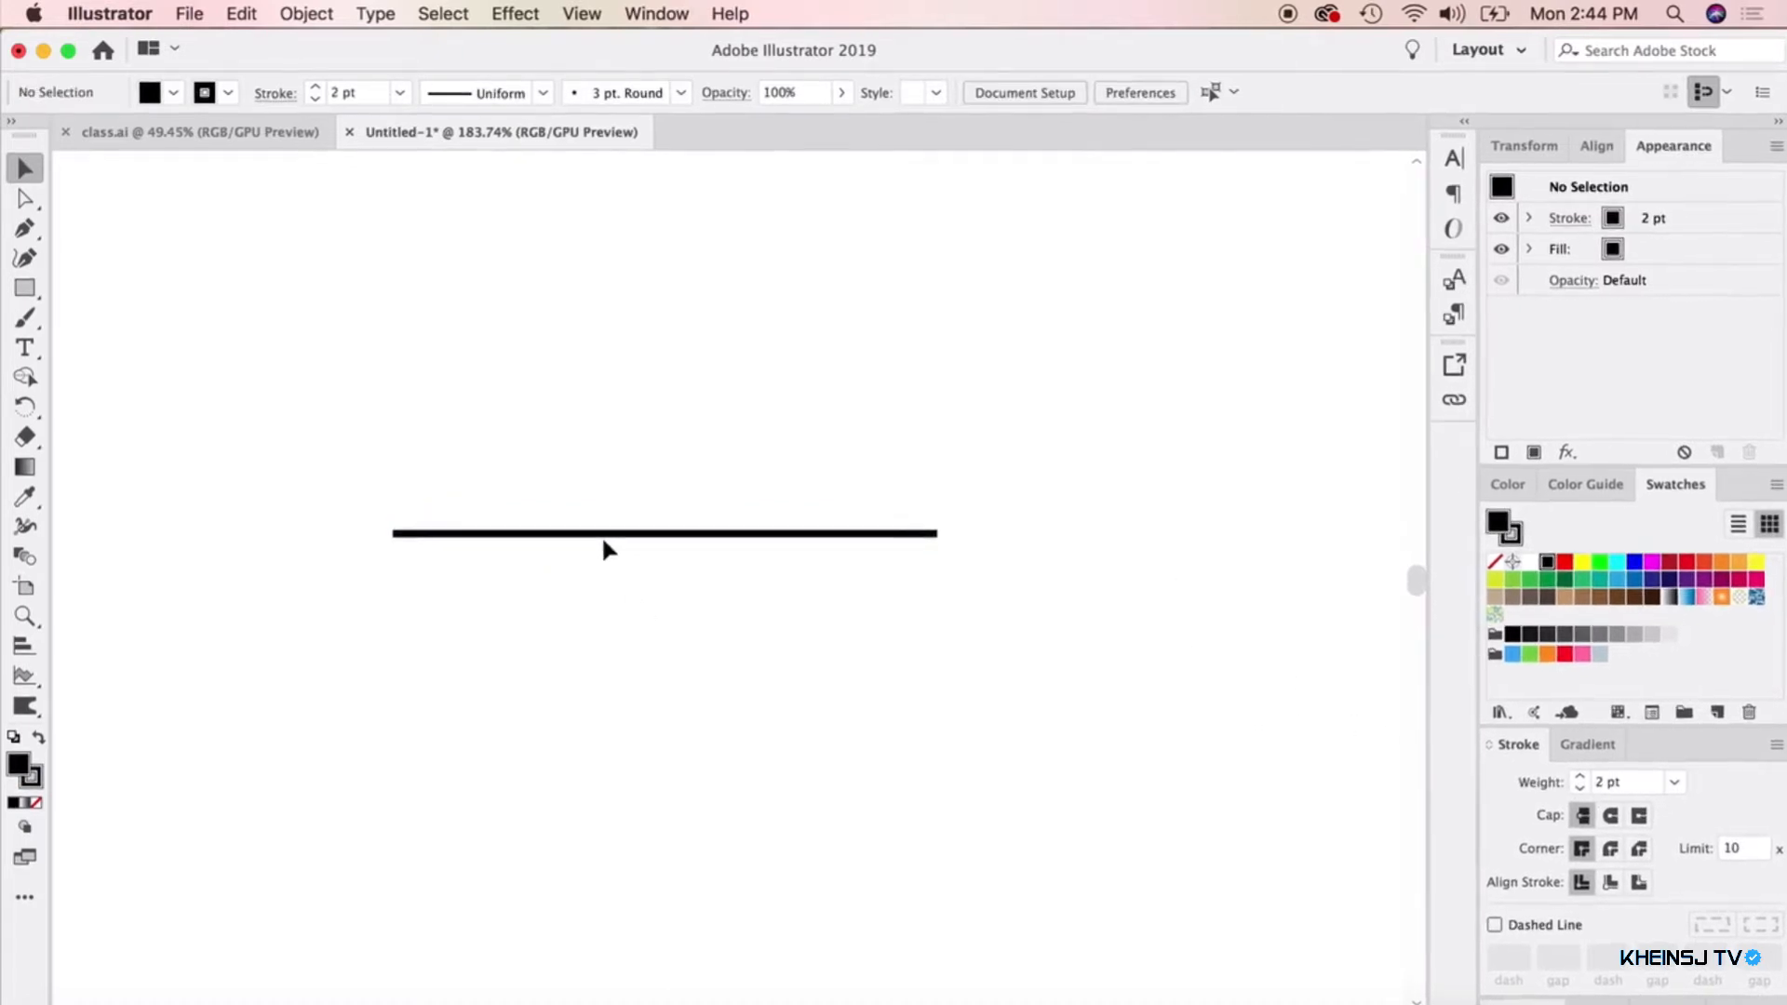
Use the Width tool to widen the line's left end to about 32 pt and its right end to about 104 pt
left_click(571, 537)
key("shift+w")
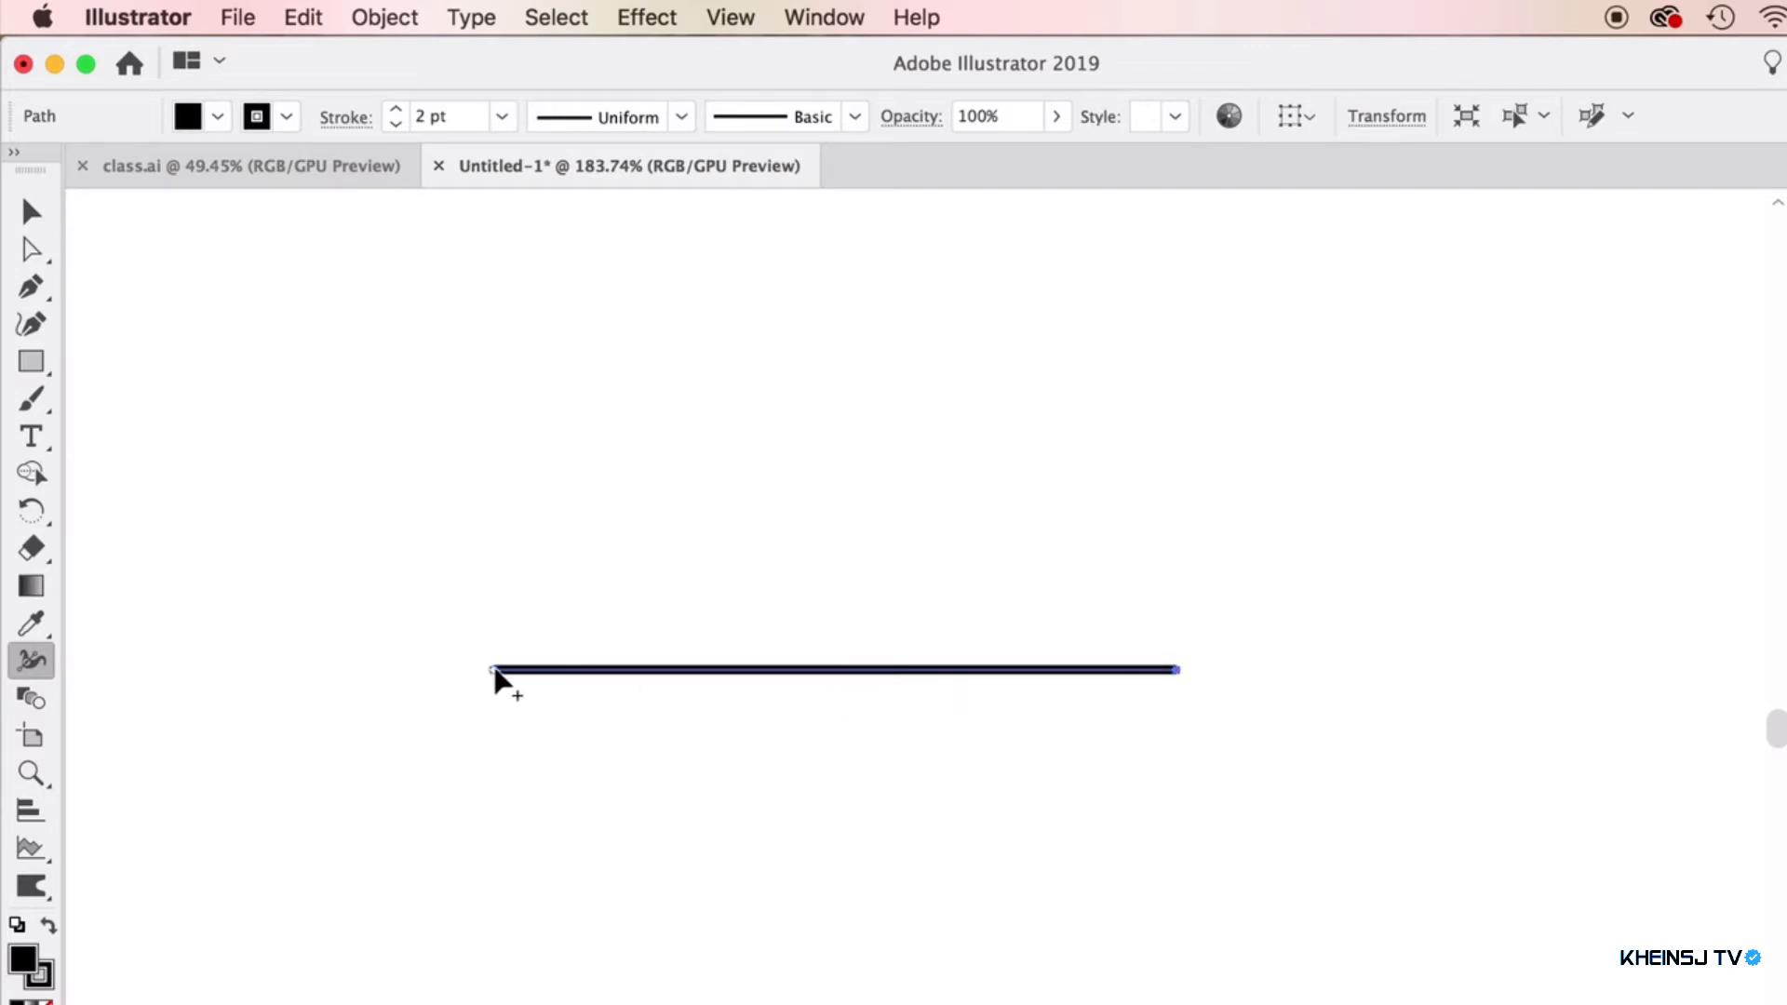
left_click_drag(495, 672, 509, 604)
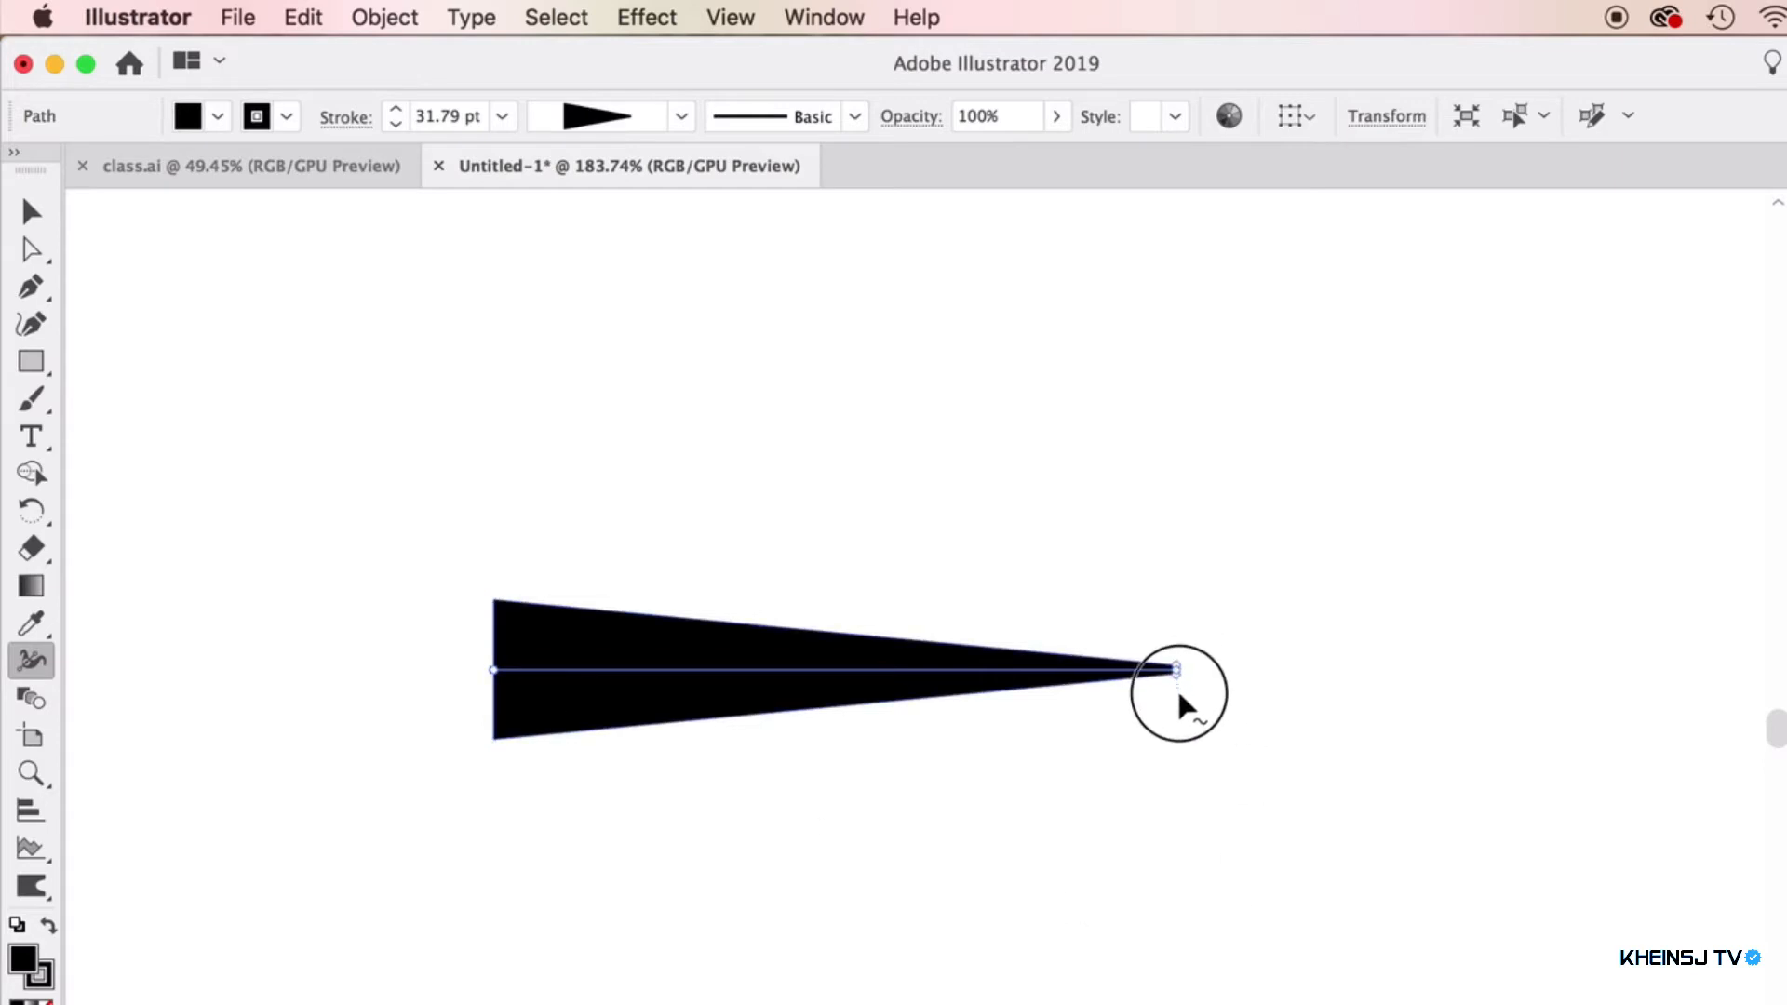
left_click_drag(1178, 670, 1187, 441)
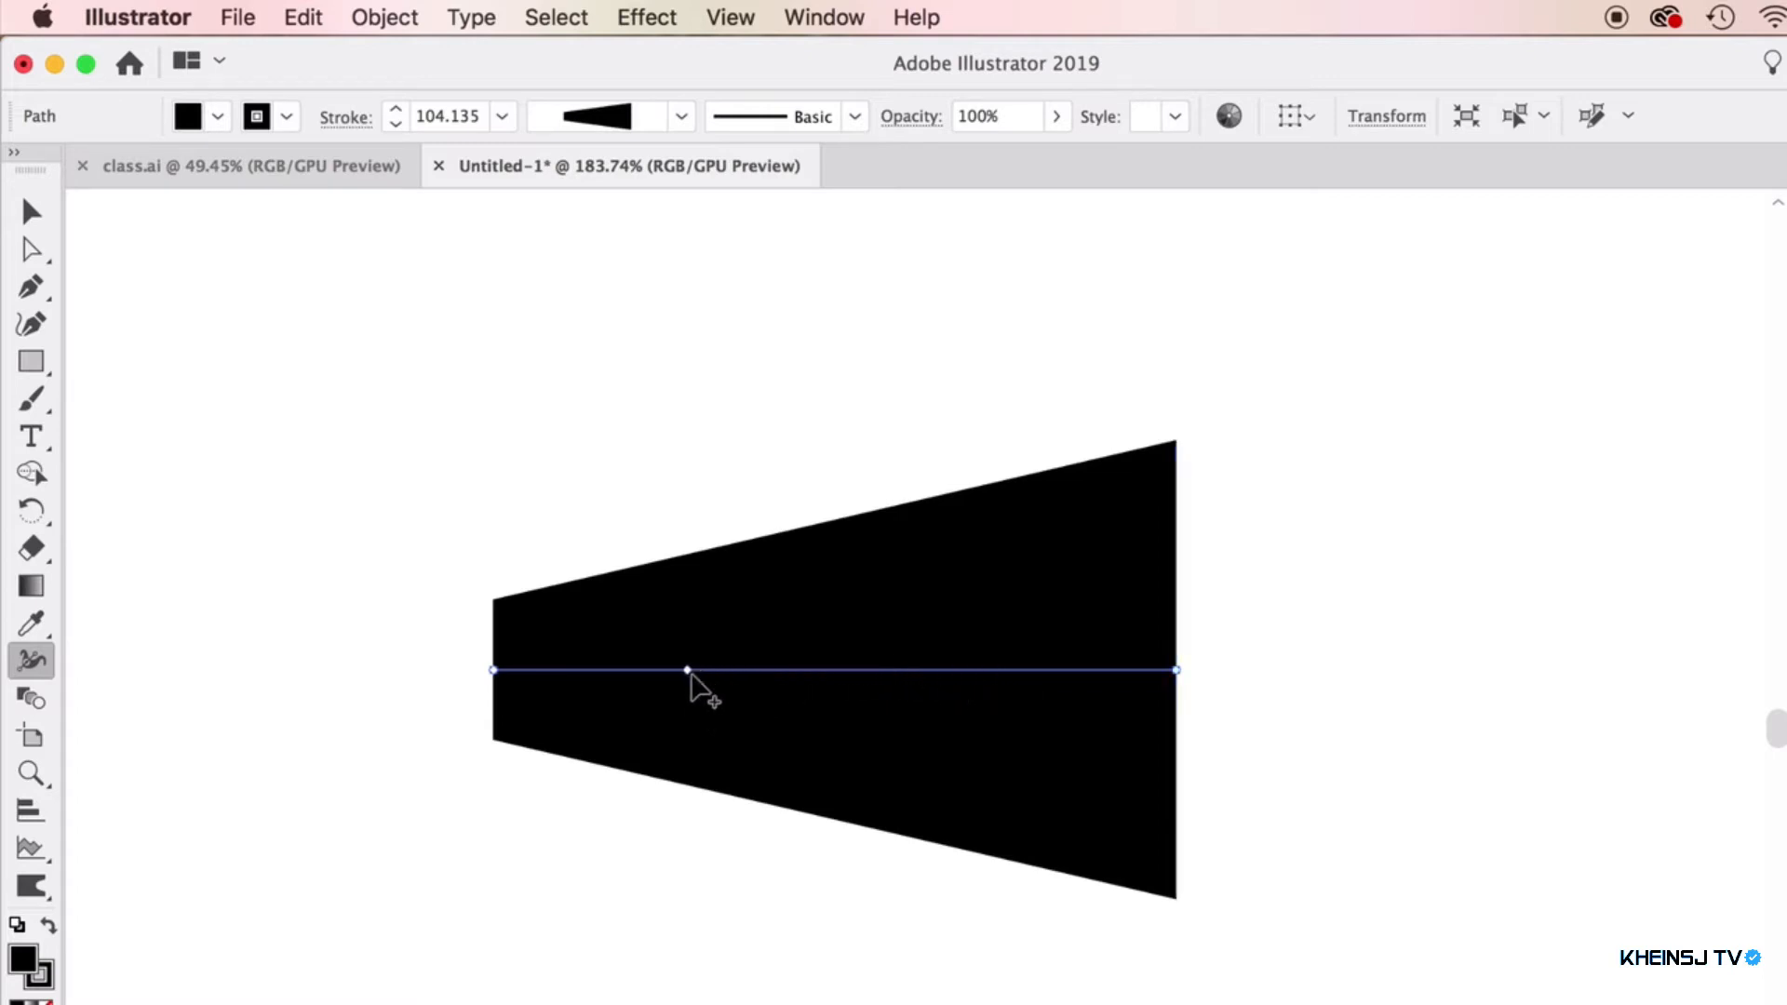
Add three width points along the stroke: a wide bulge in the left part, a narrow waist right of centre, and another beyond it
left_click_drag(689, 670, 700, 445)
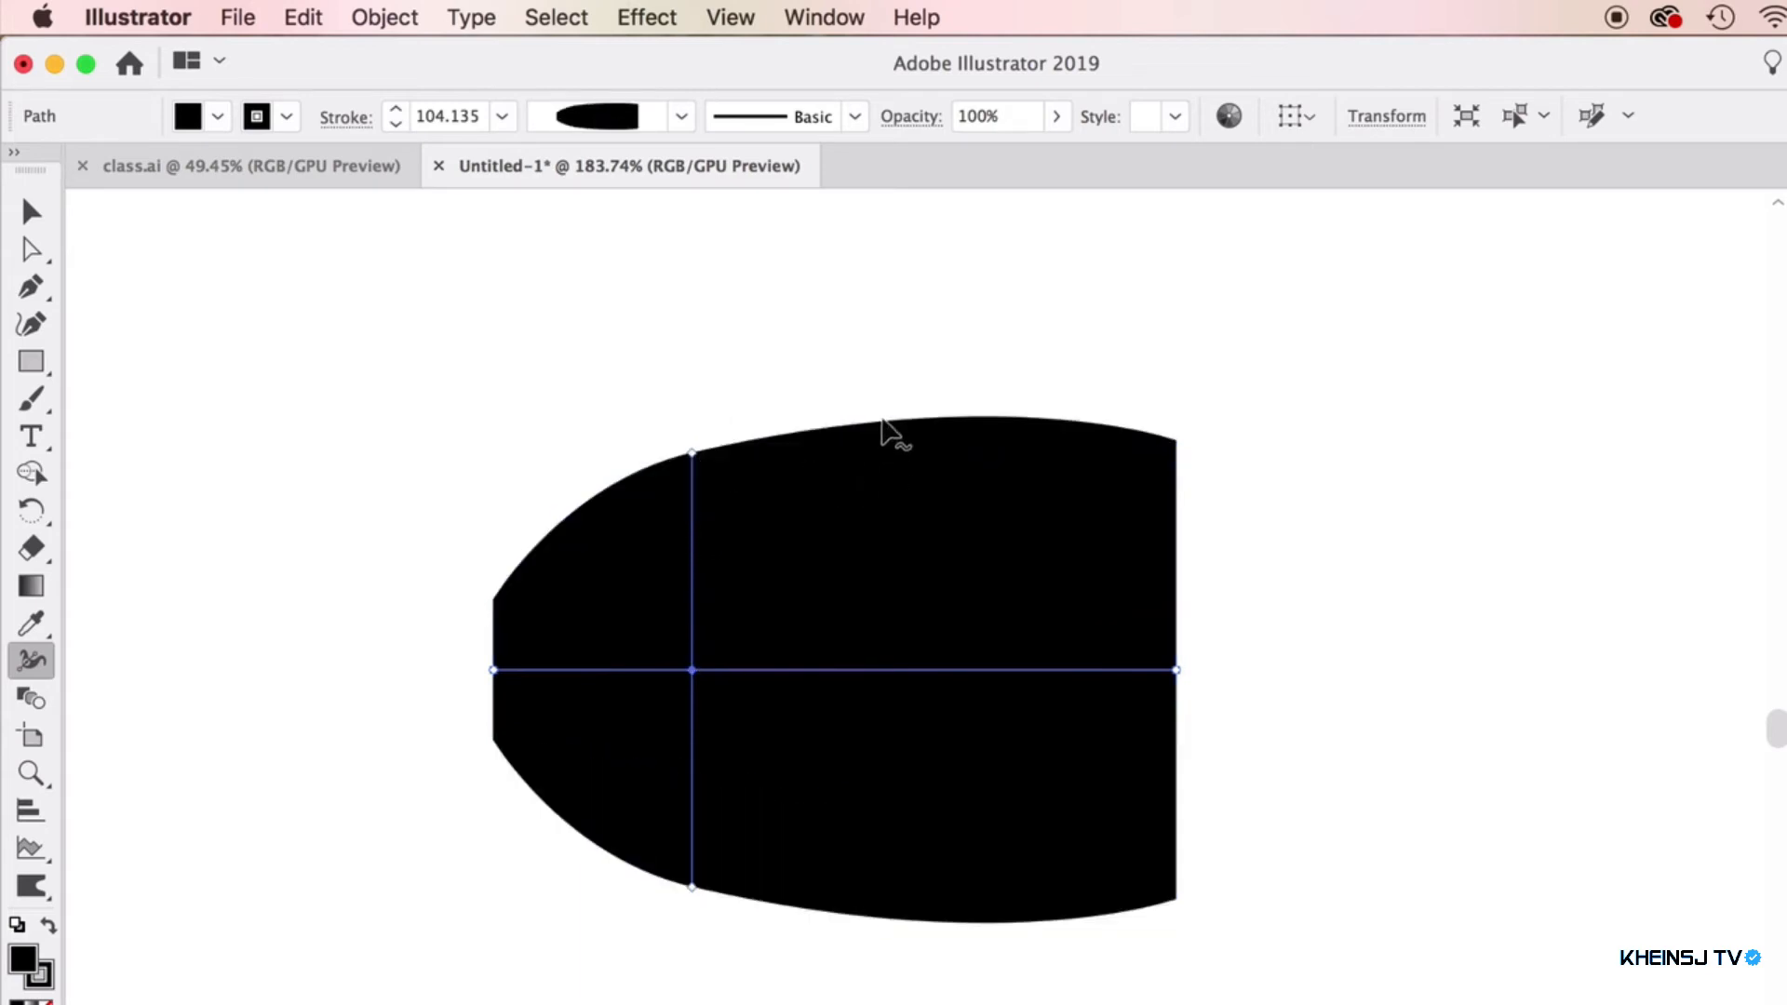
mouse_move(918, 695)
left_mouse_down()
mouse_move(916, 641)
mouse_move(917, 720)
left_mouse_up()
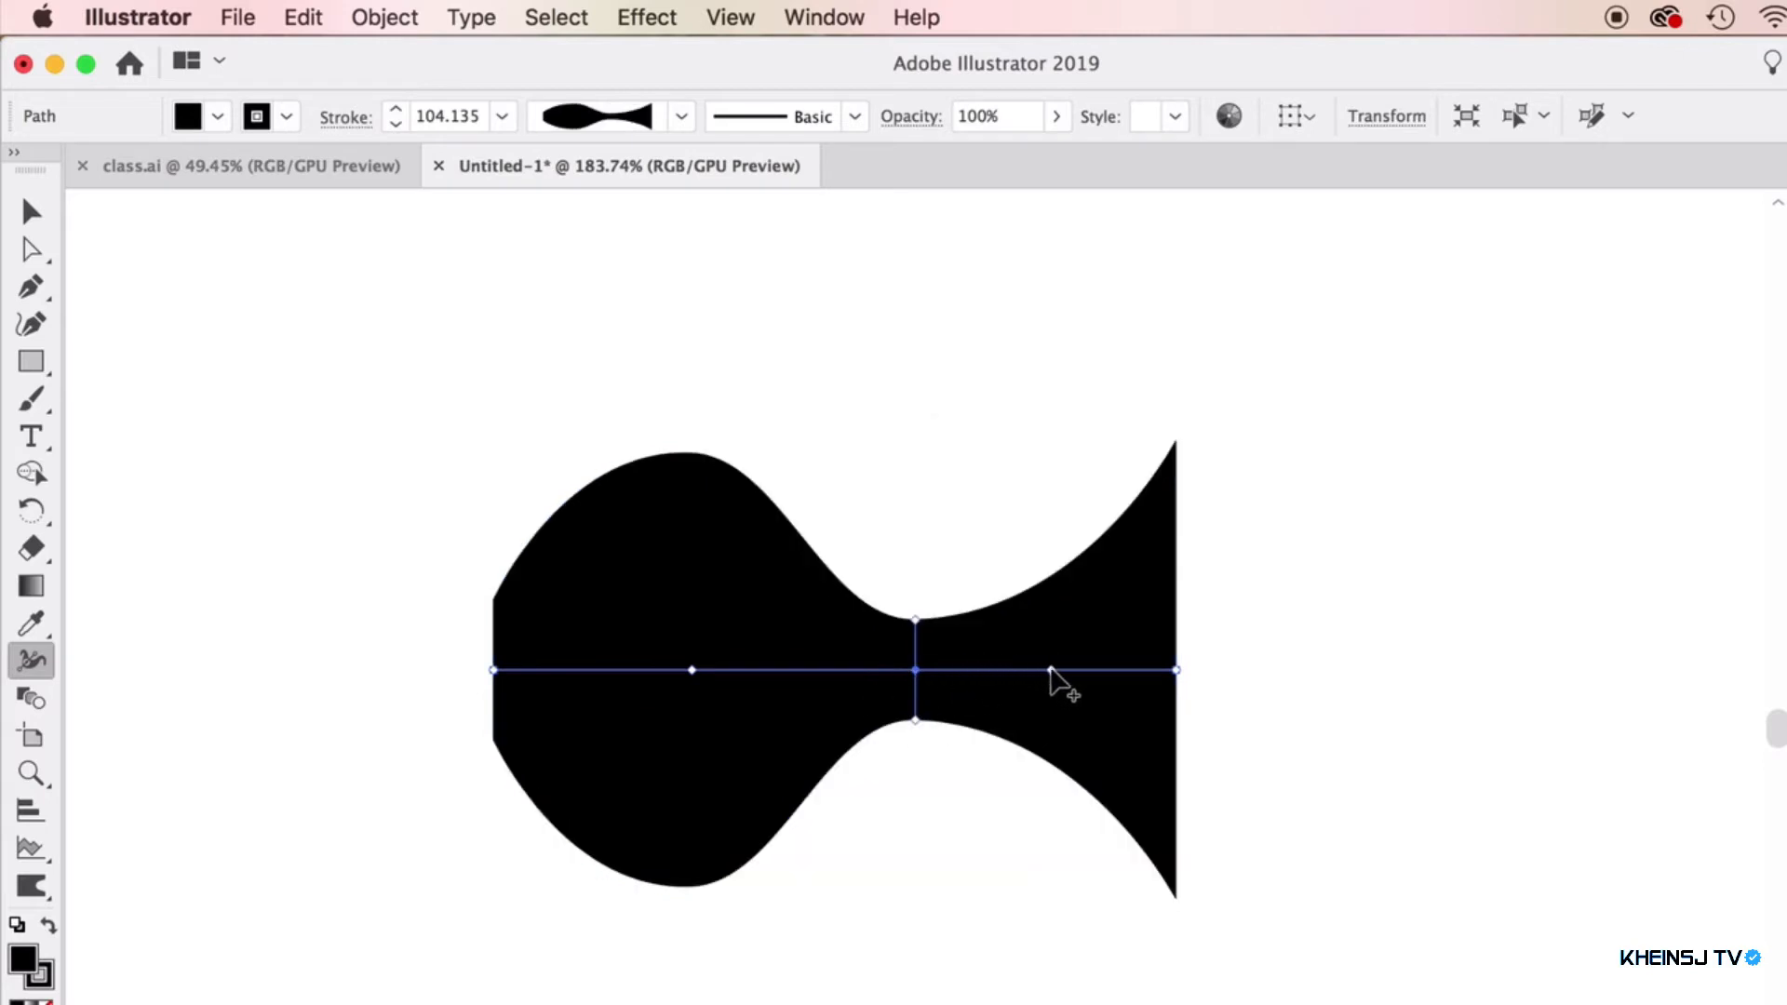
left_click_drag(1052, 670, 1051, 607)
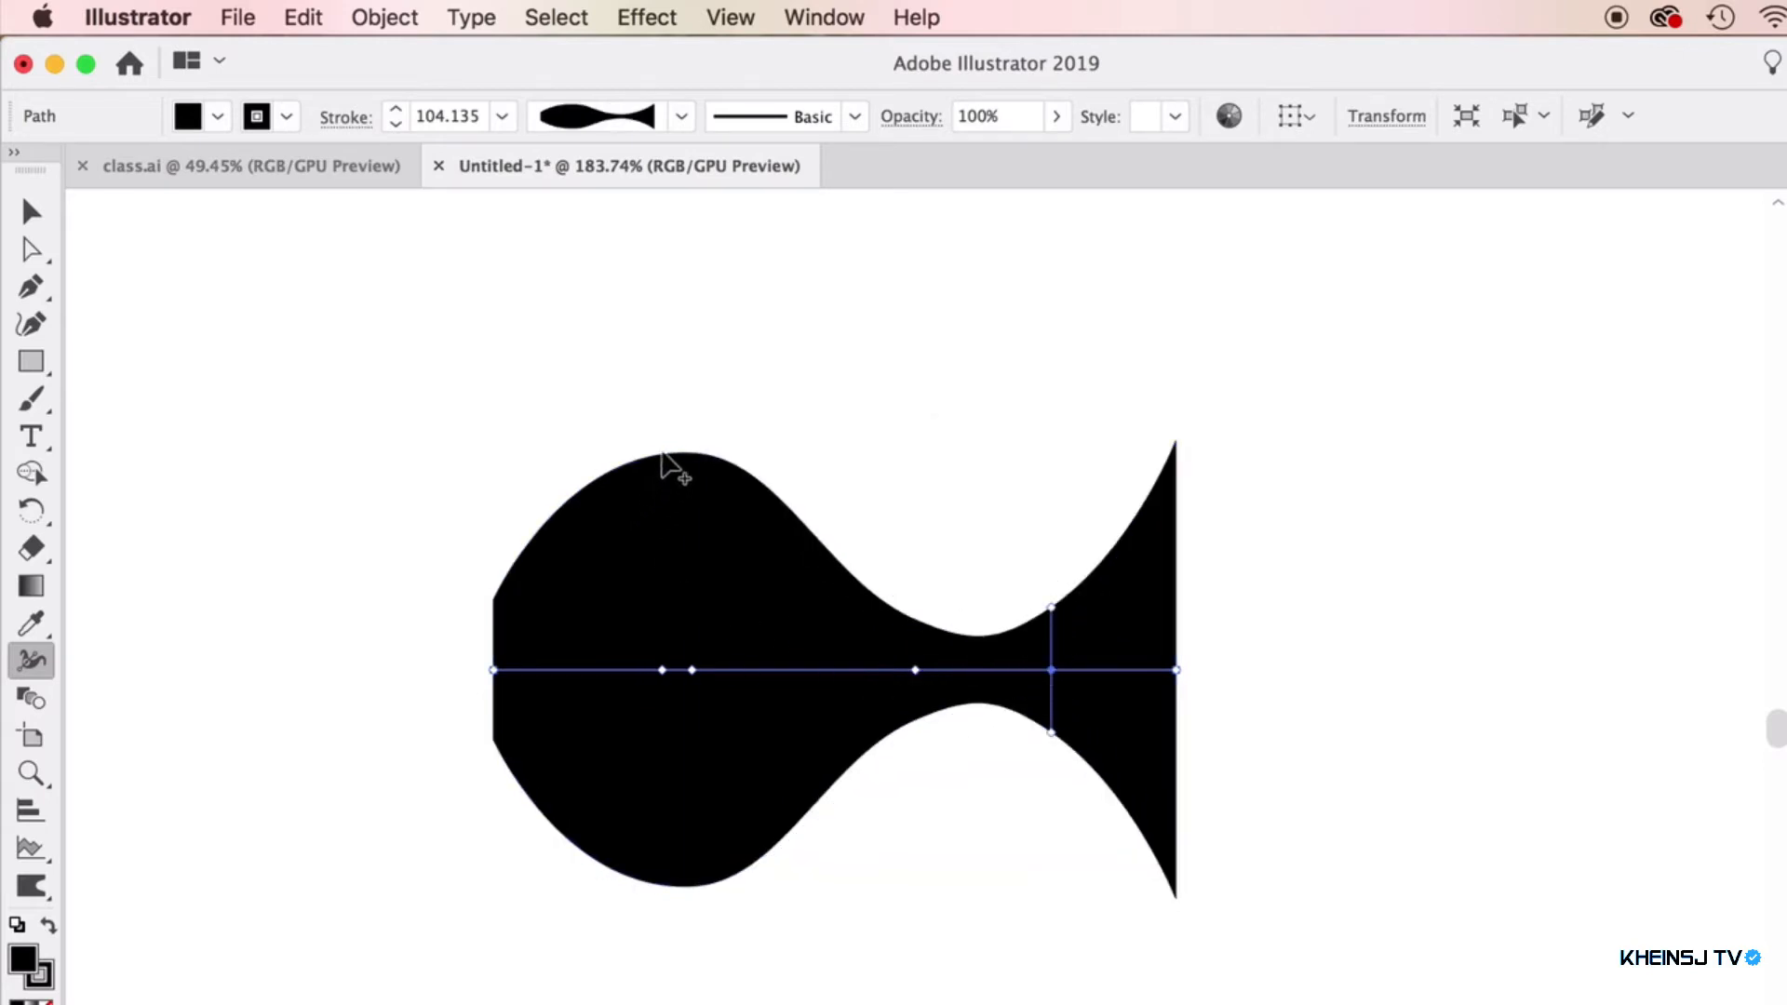
Narrow the large bulge in the left part to a slim neck and add a smaller bulge near the left end
left_click_drag(698, 465, 686, 624)
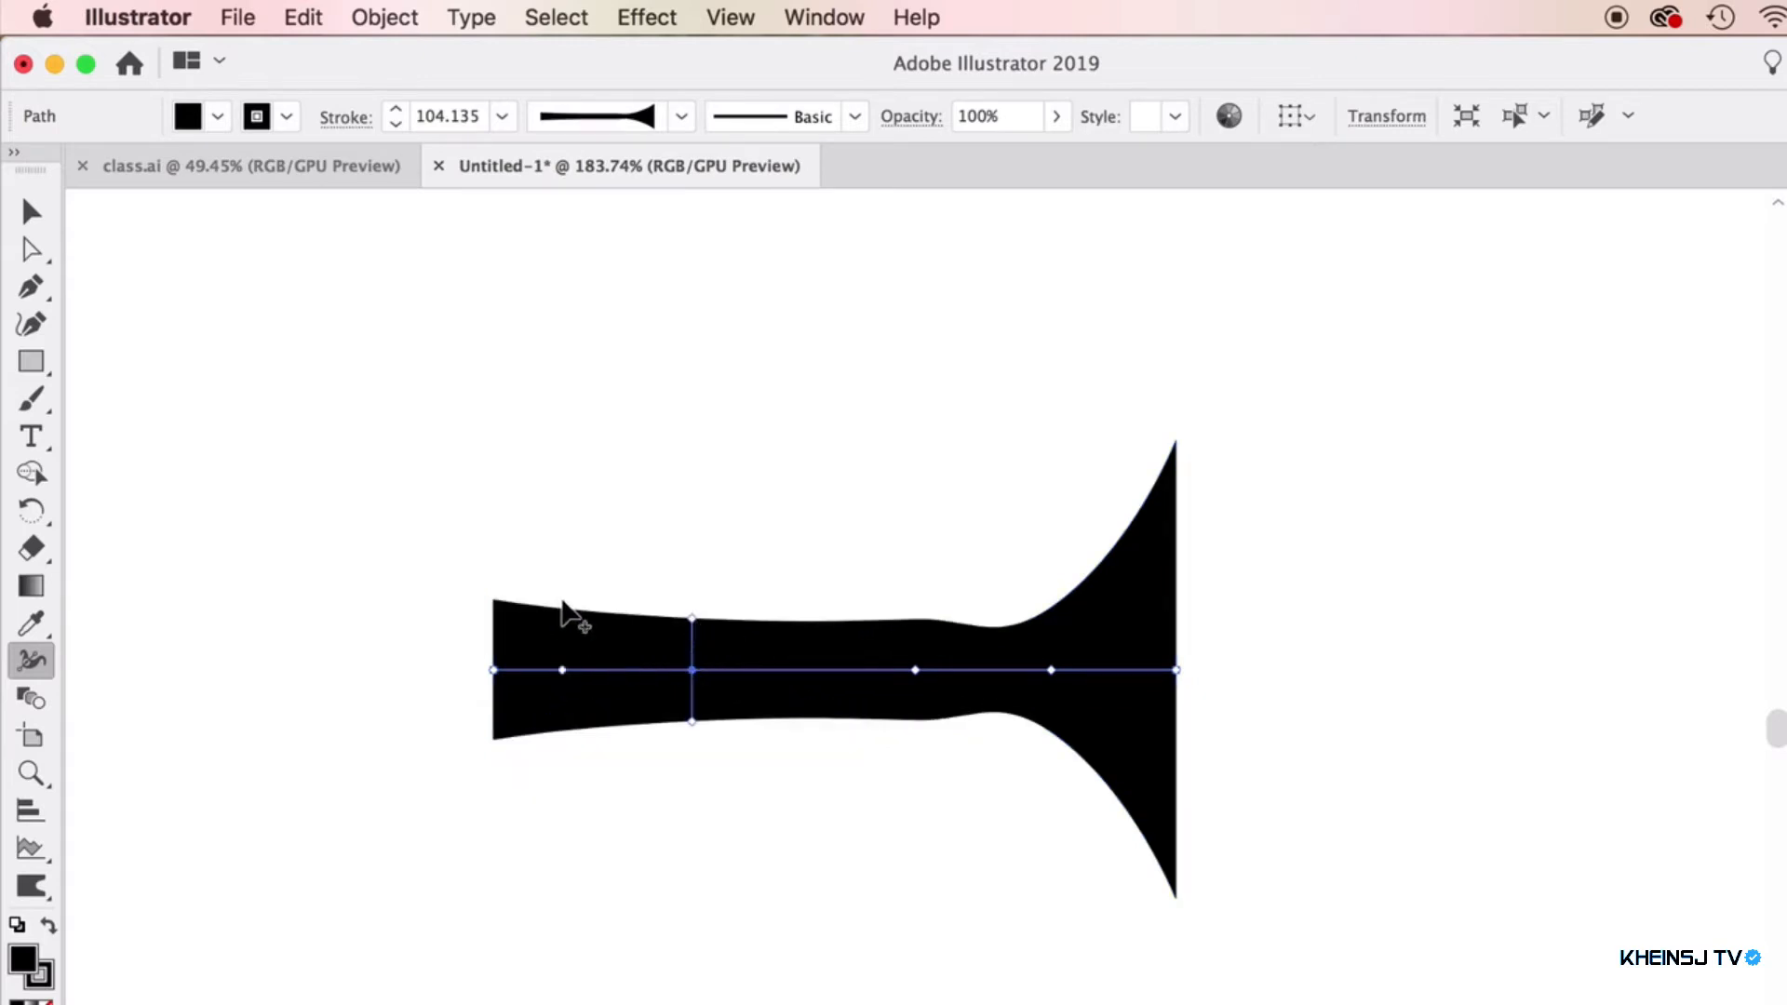
left_click_drag(565, 670, 590, 549)
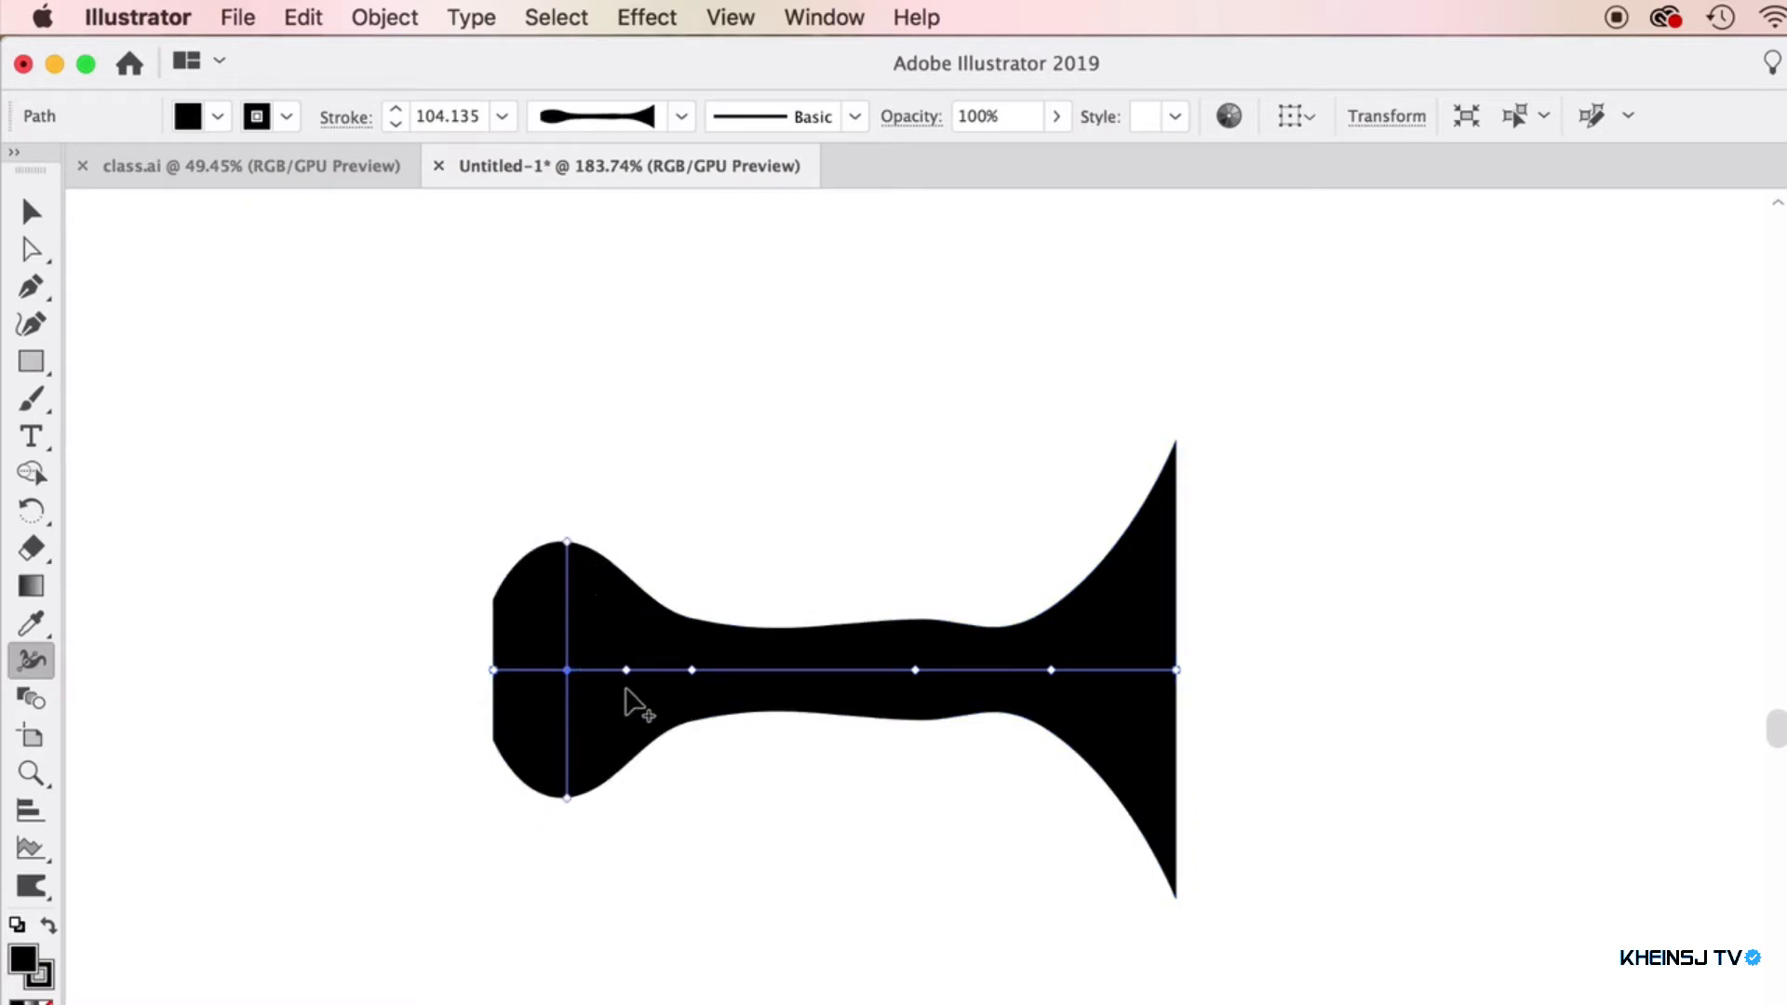
left_click(30, 209)
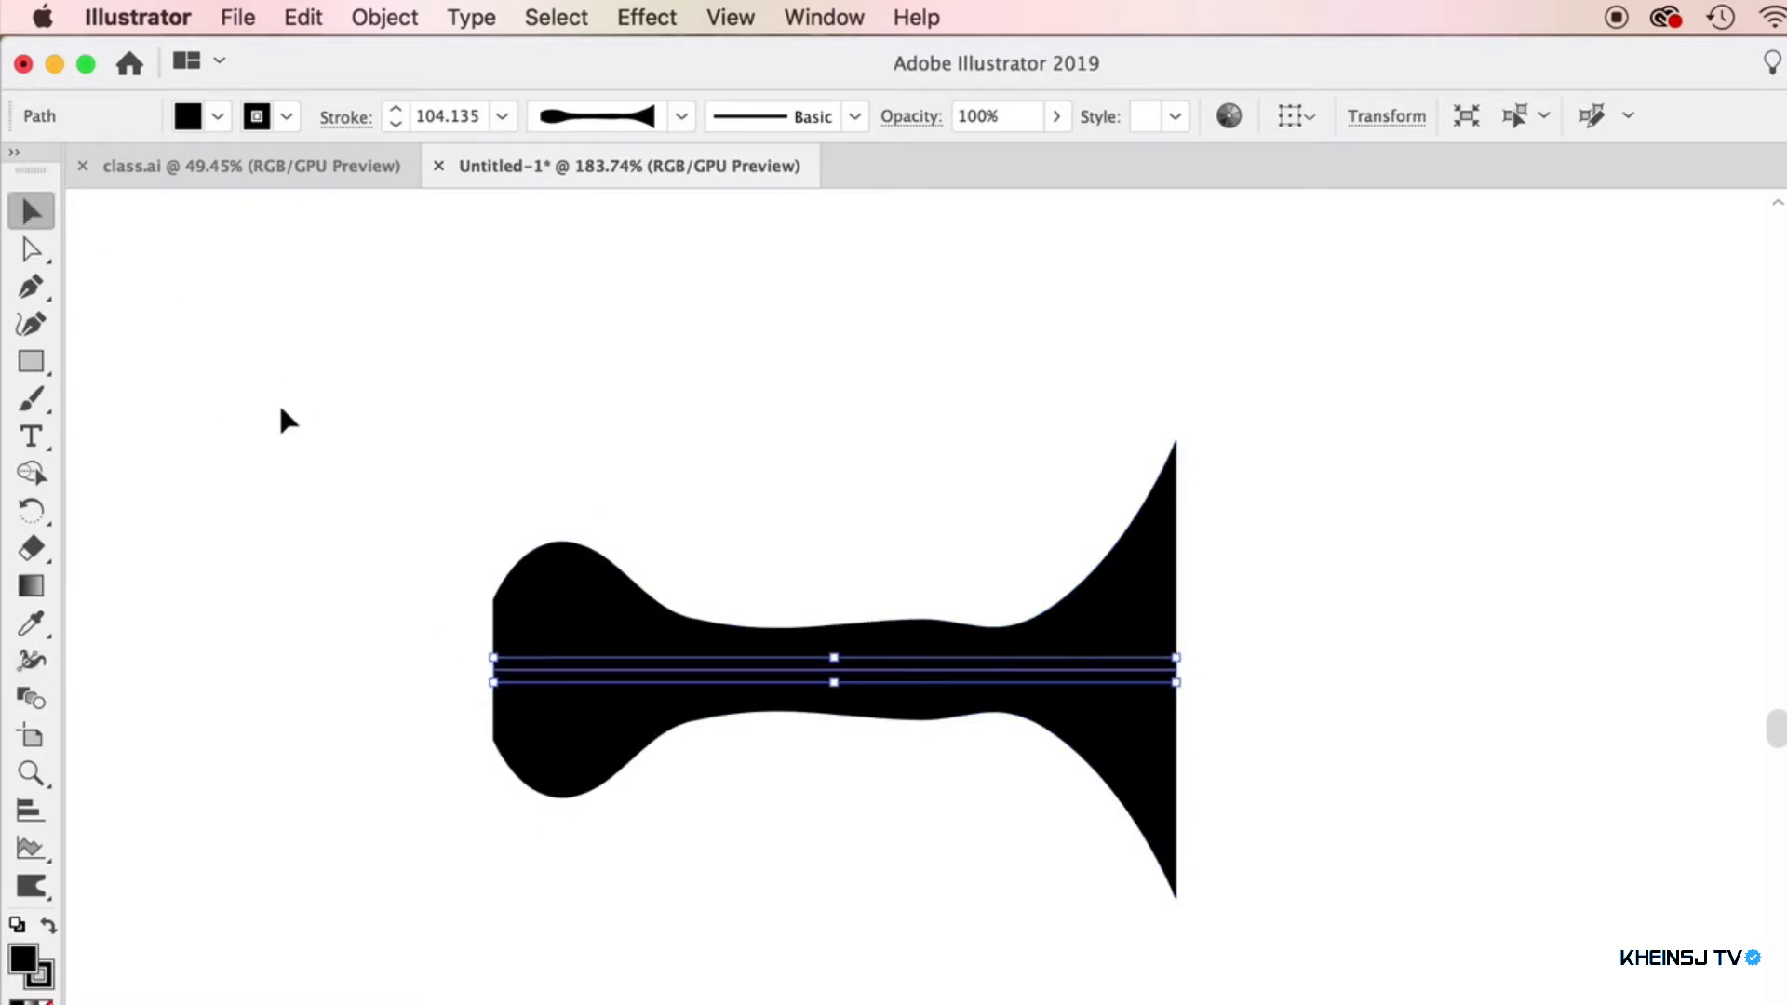
left_click(385, 17)
mouse_move(423, 55)
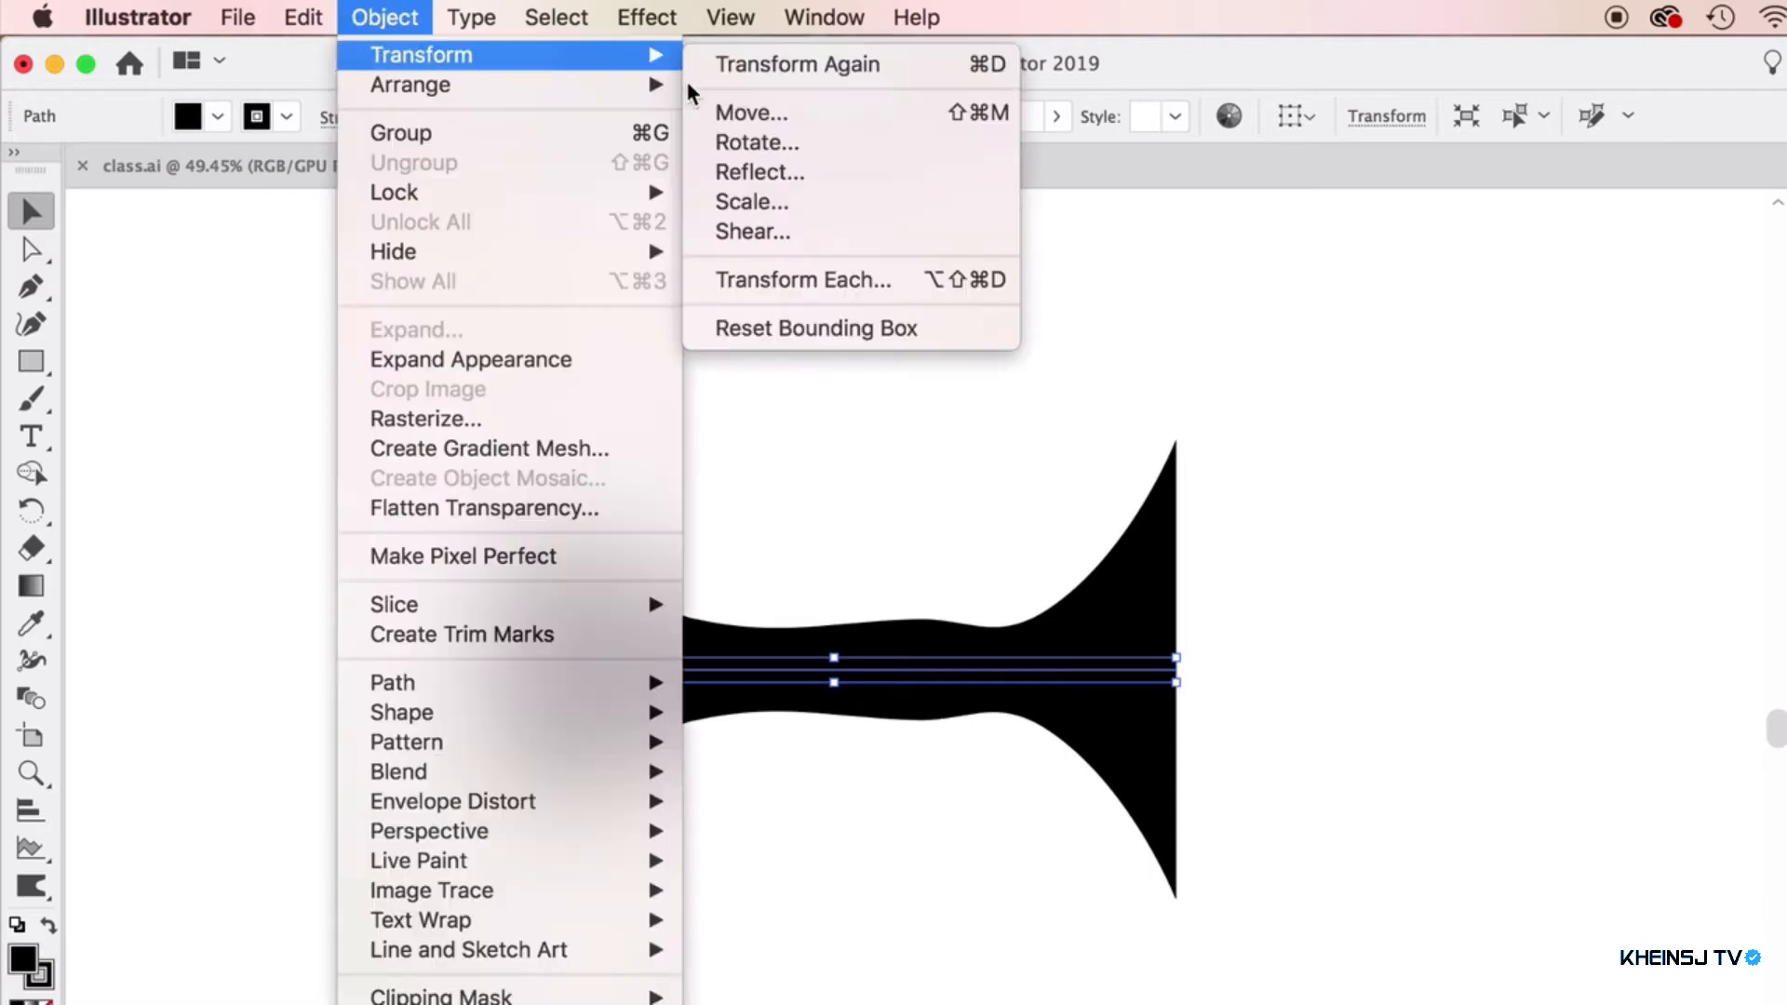
left_click(742, 170)
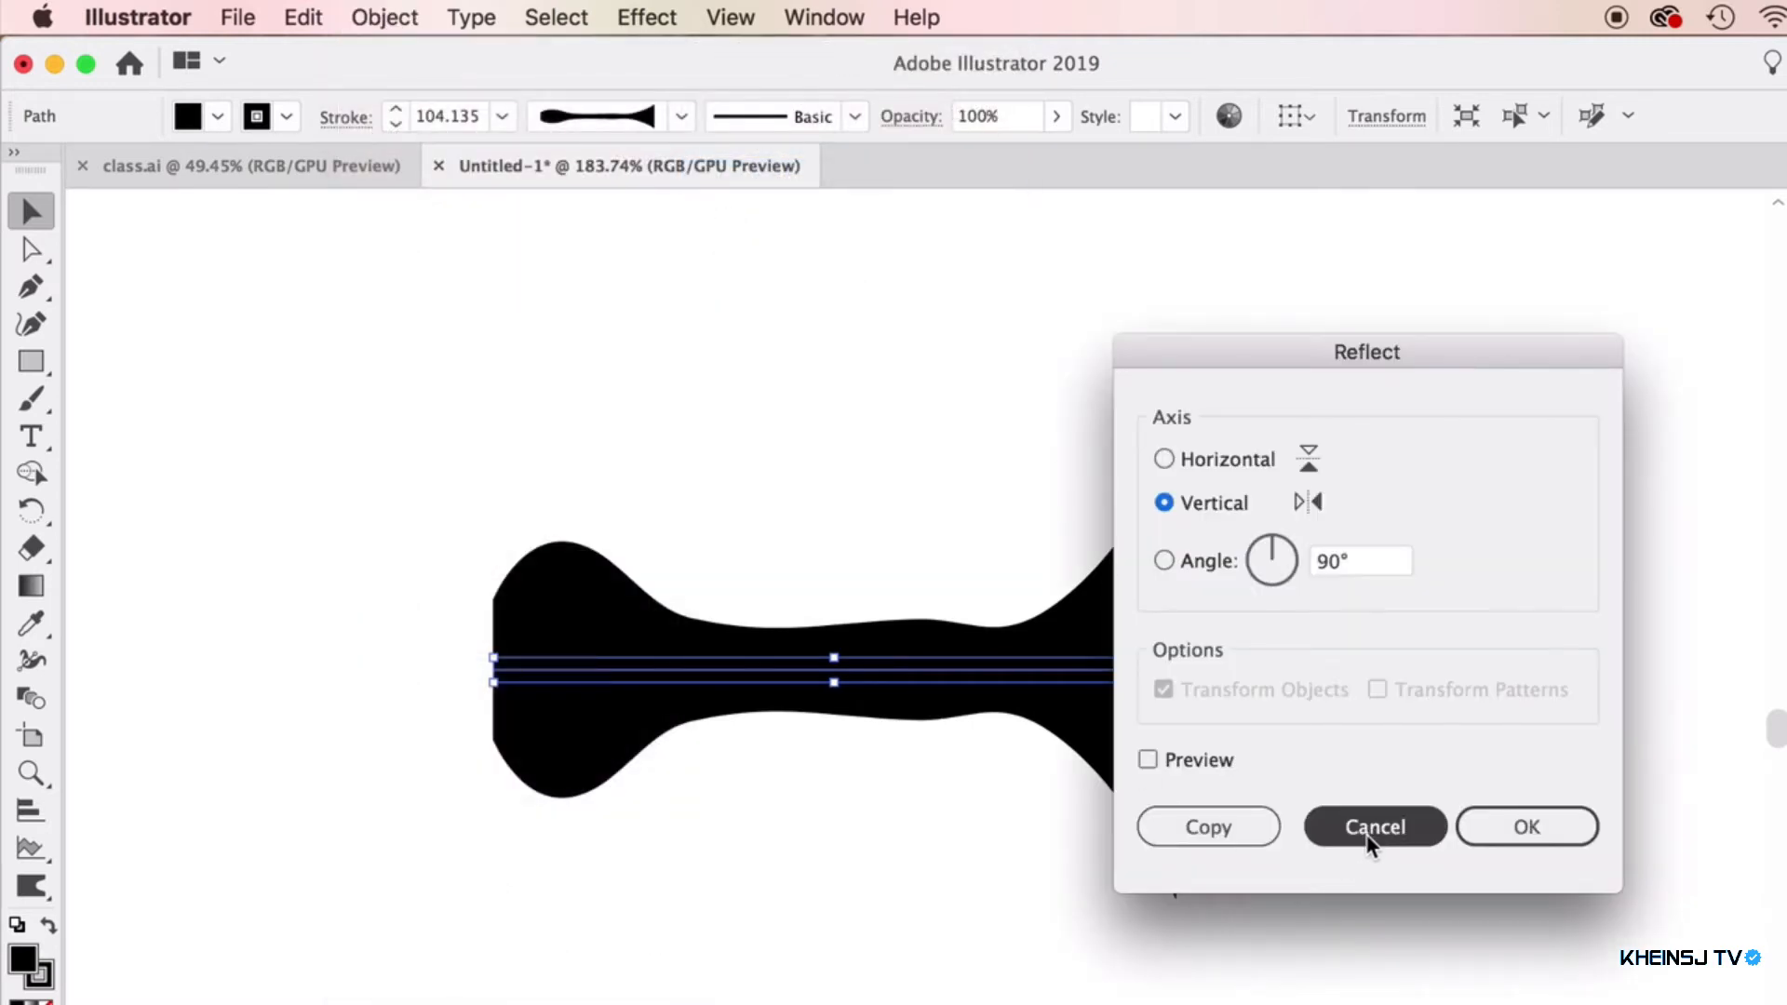
left_click(1372, 828)
Rotate the shaped stroke by 90° so that it stands upright, and deselect it
left_click(391, 12)
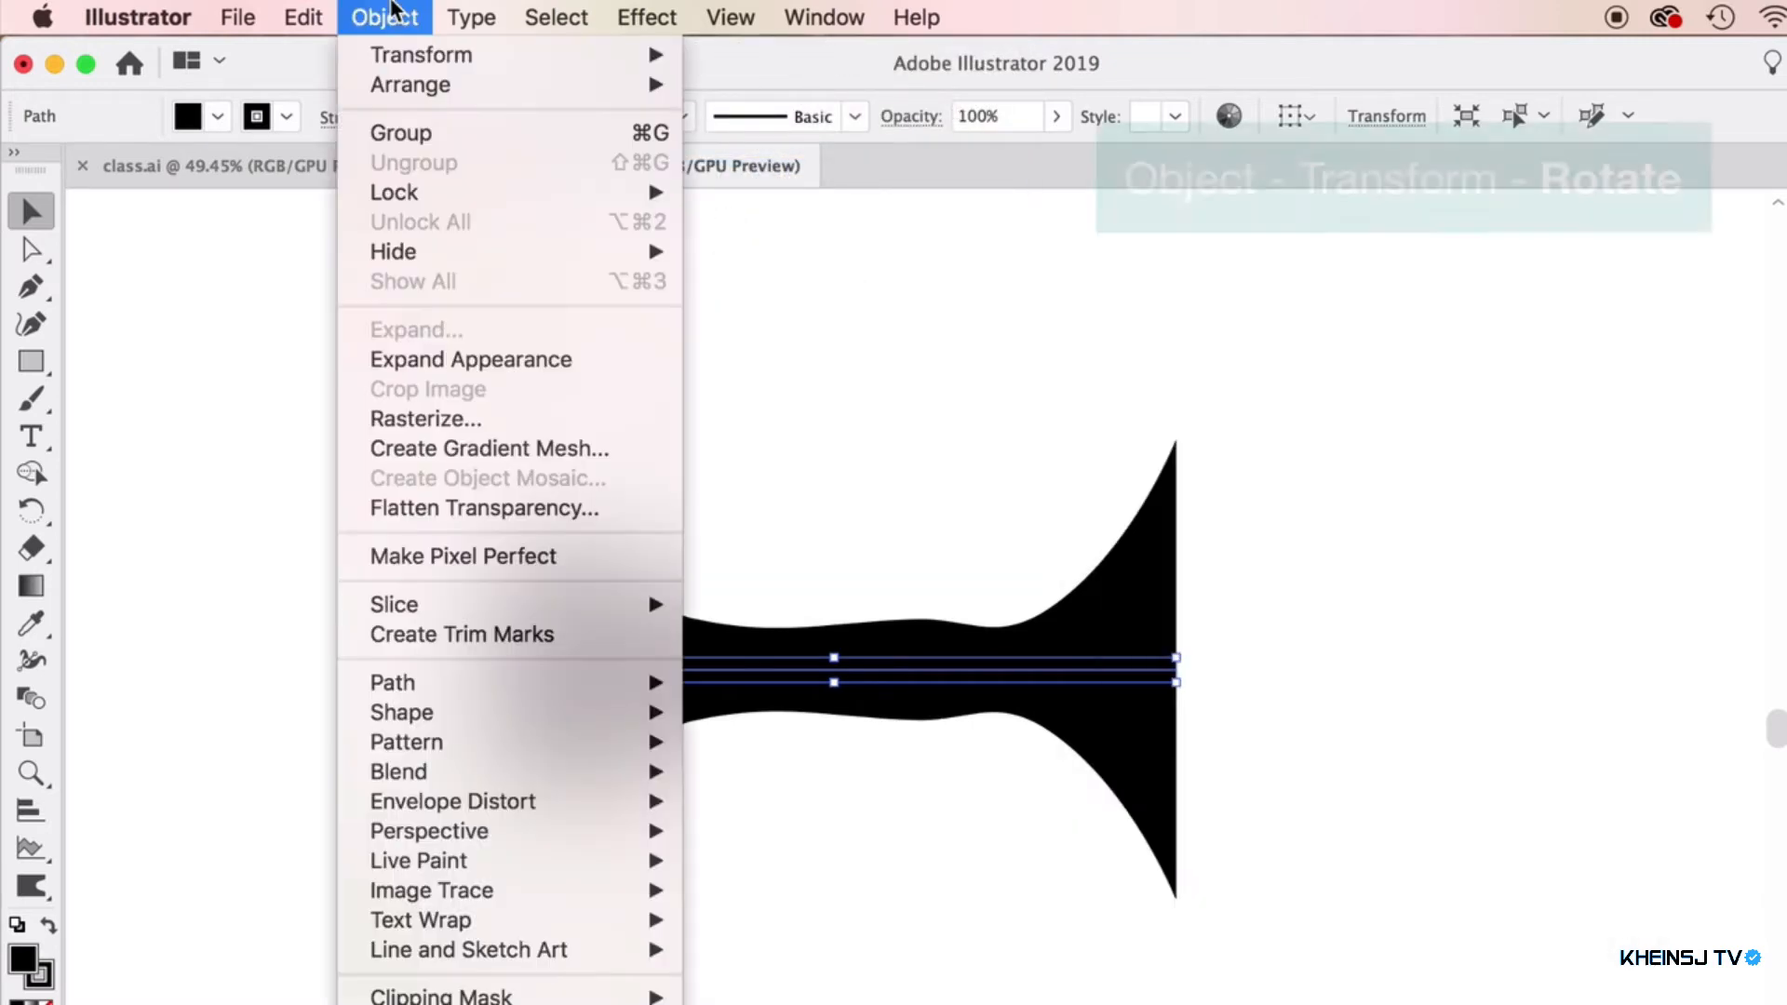
mouse_move(417, 54)
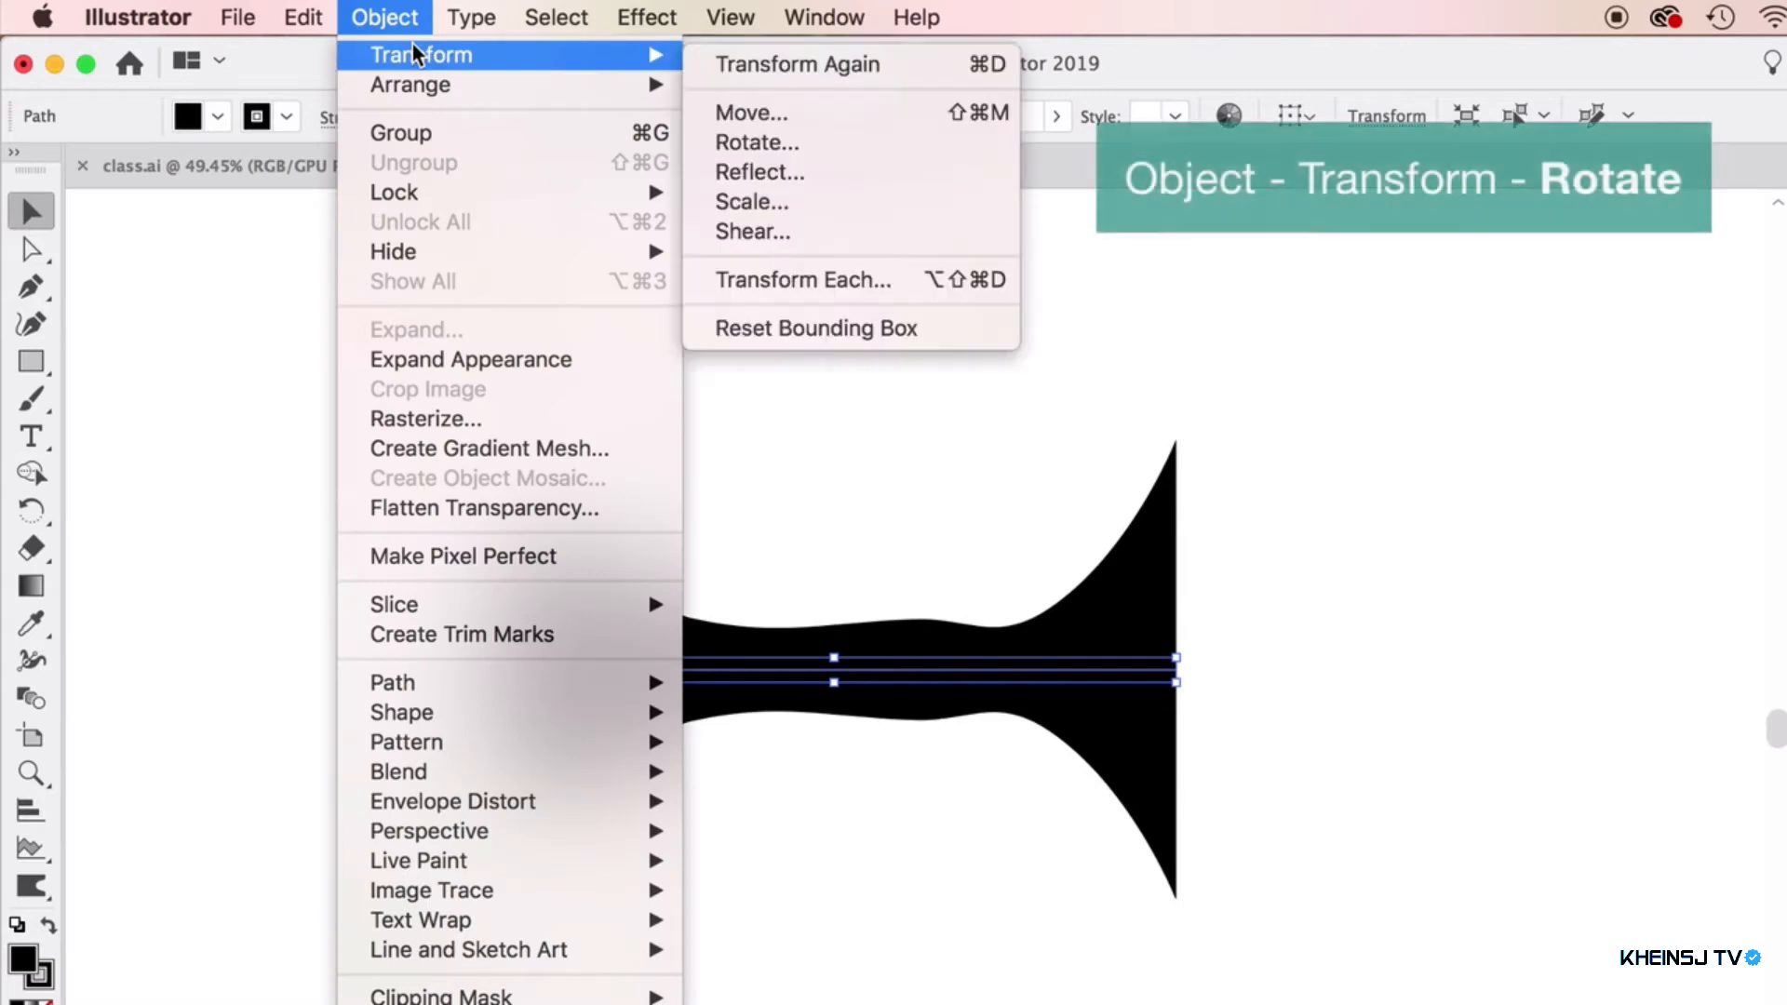
left_click(773, 145)
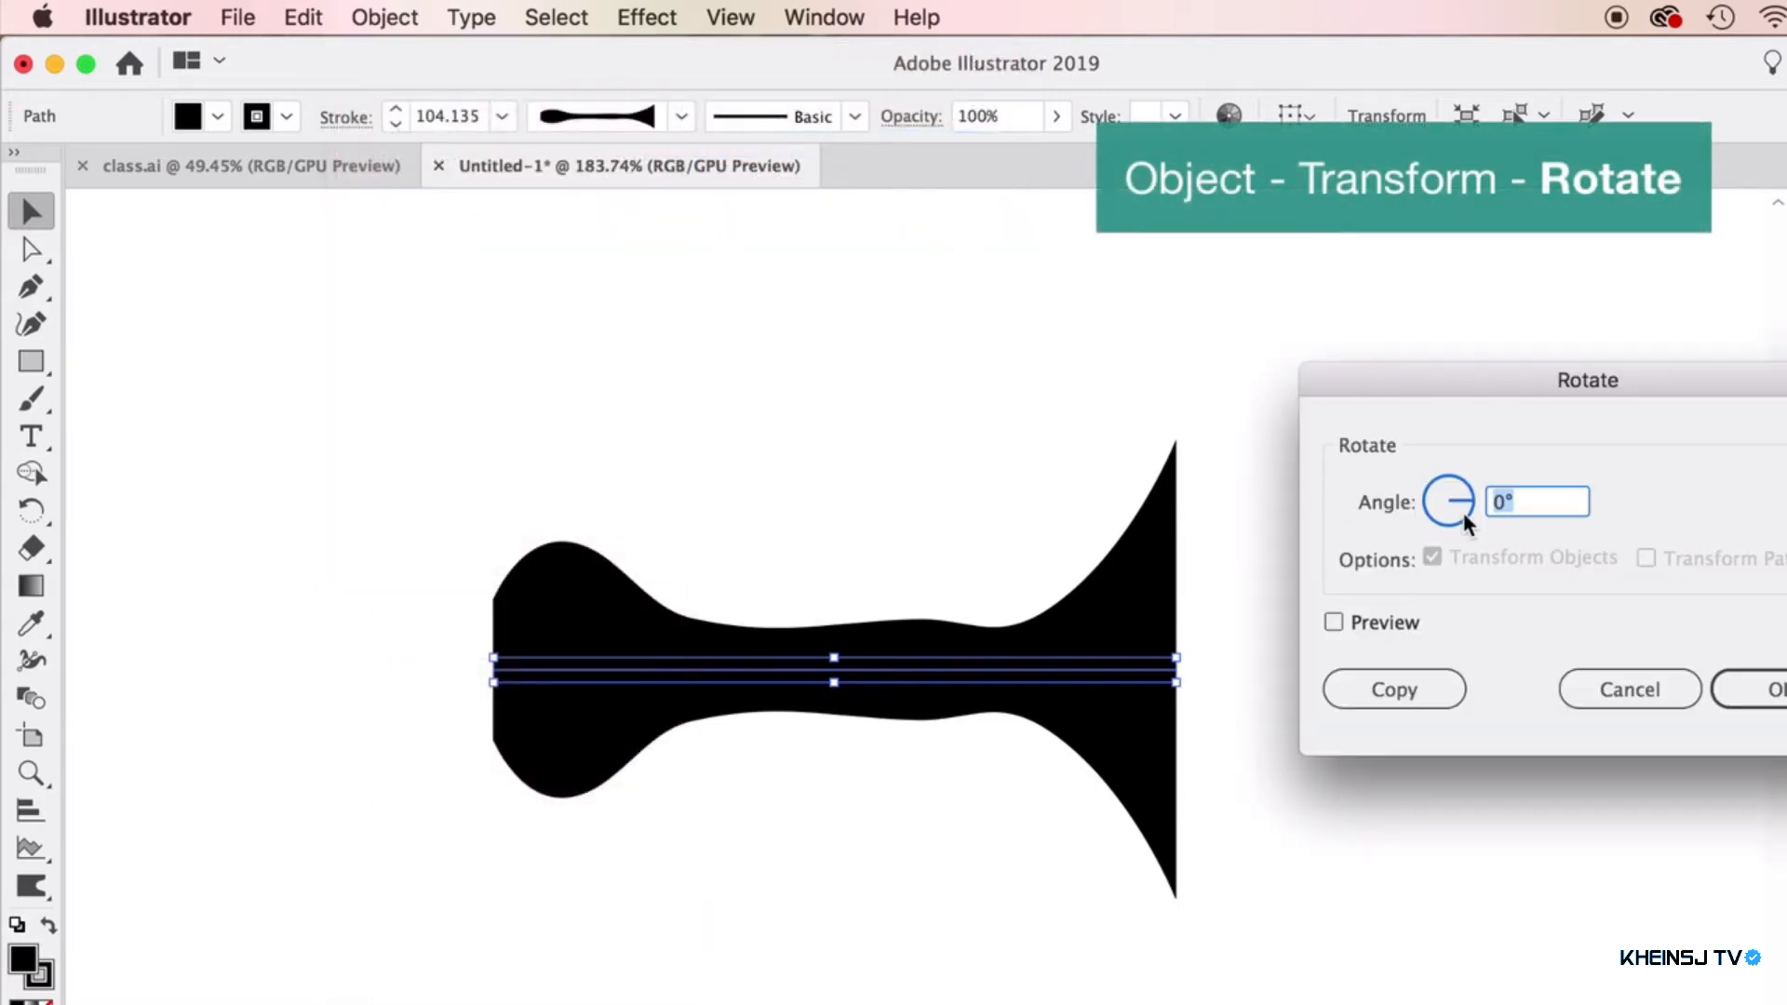
type("90")
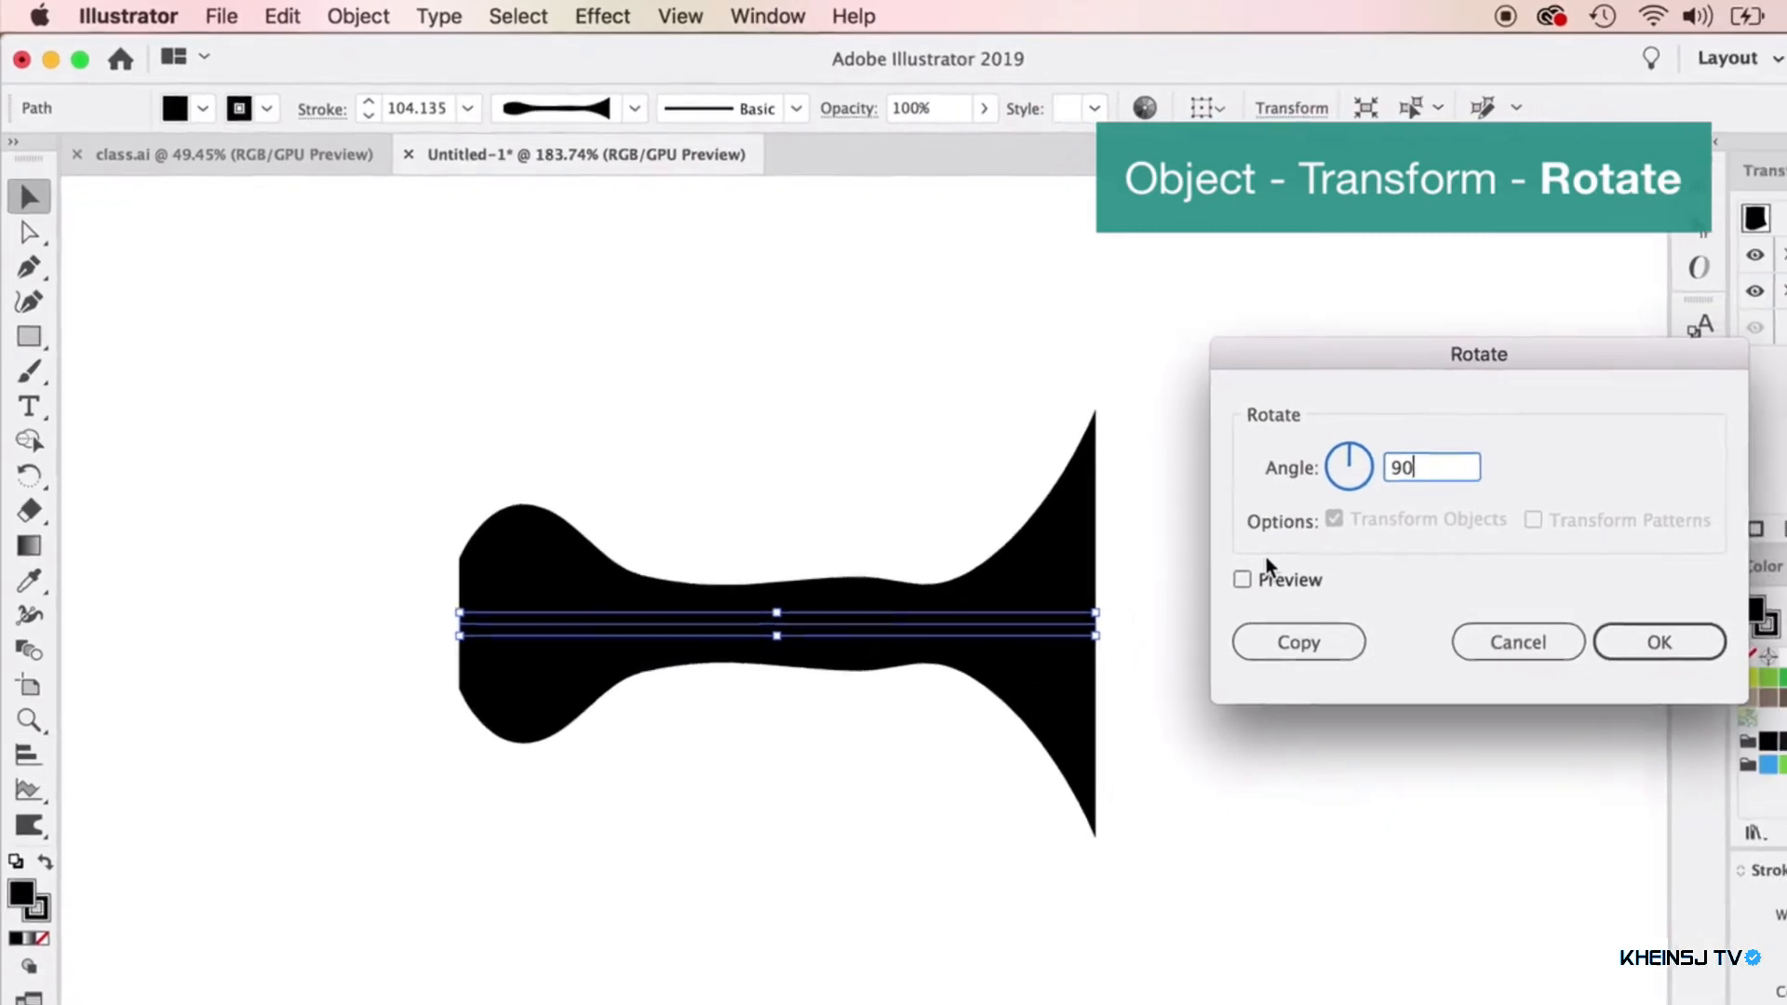
key("Return")
left_click(1047, 559)
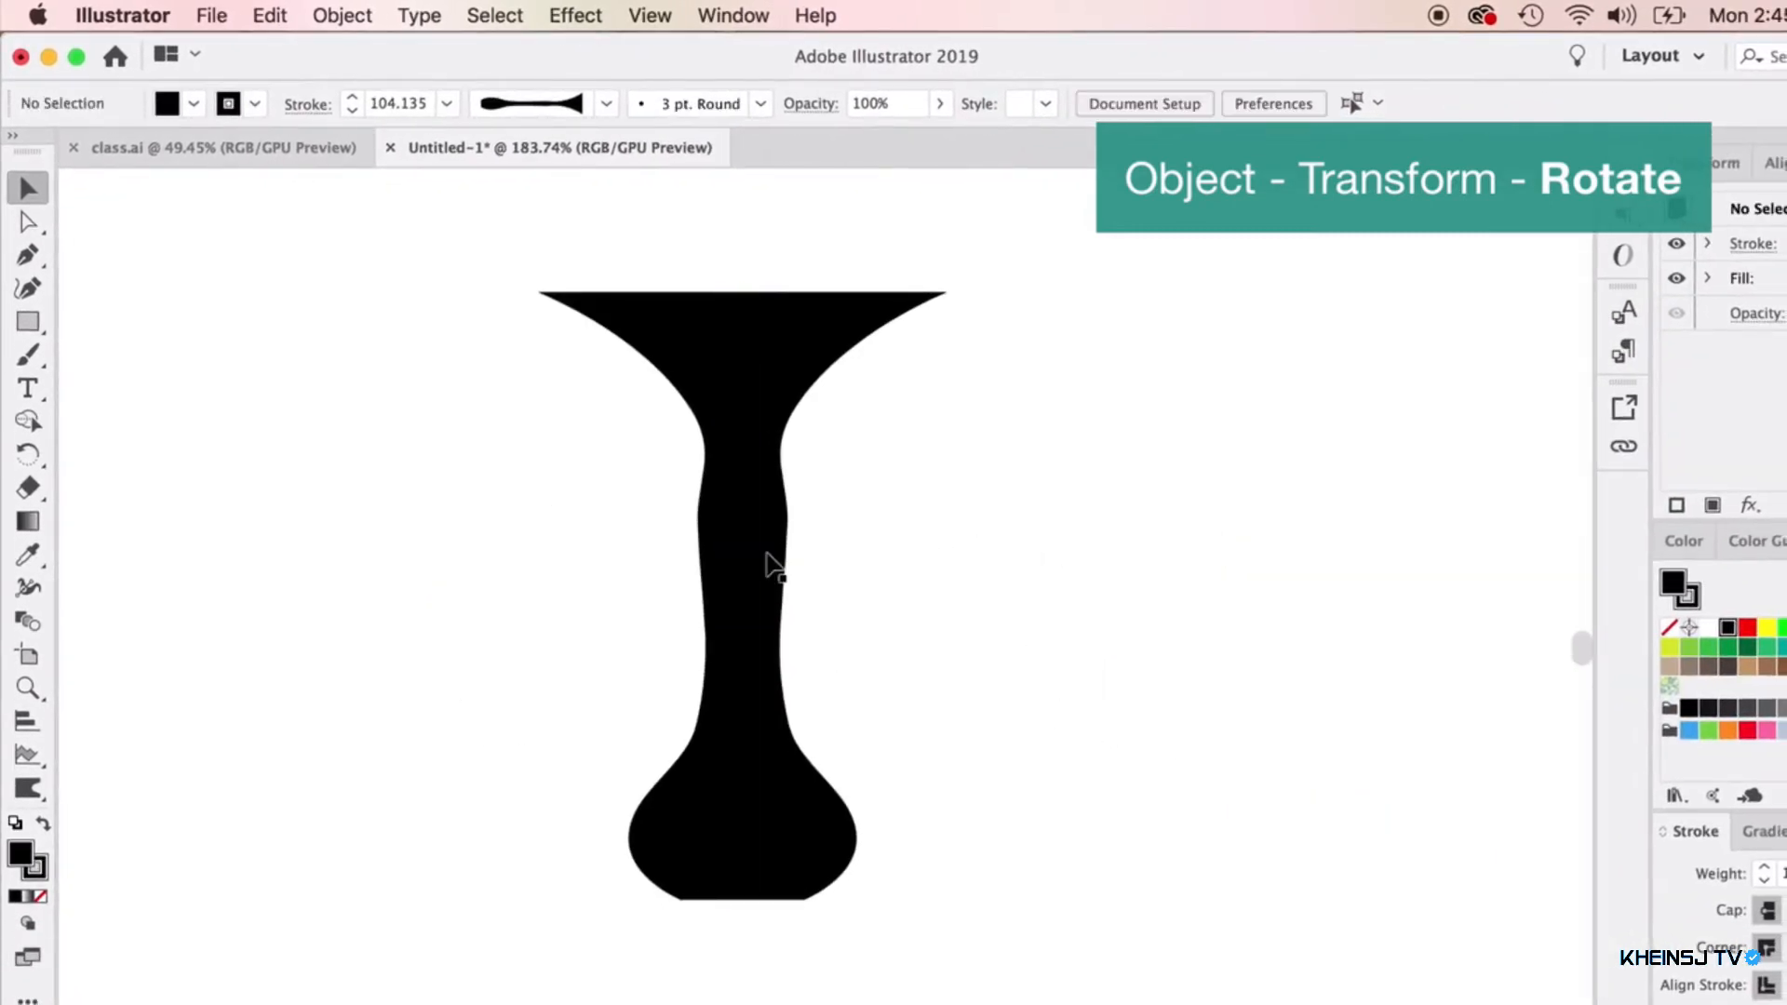
Apply a round cap to the ends of the upright stroke and move the floating Stroke panel clear of the artwork
left_click(746, 577)
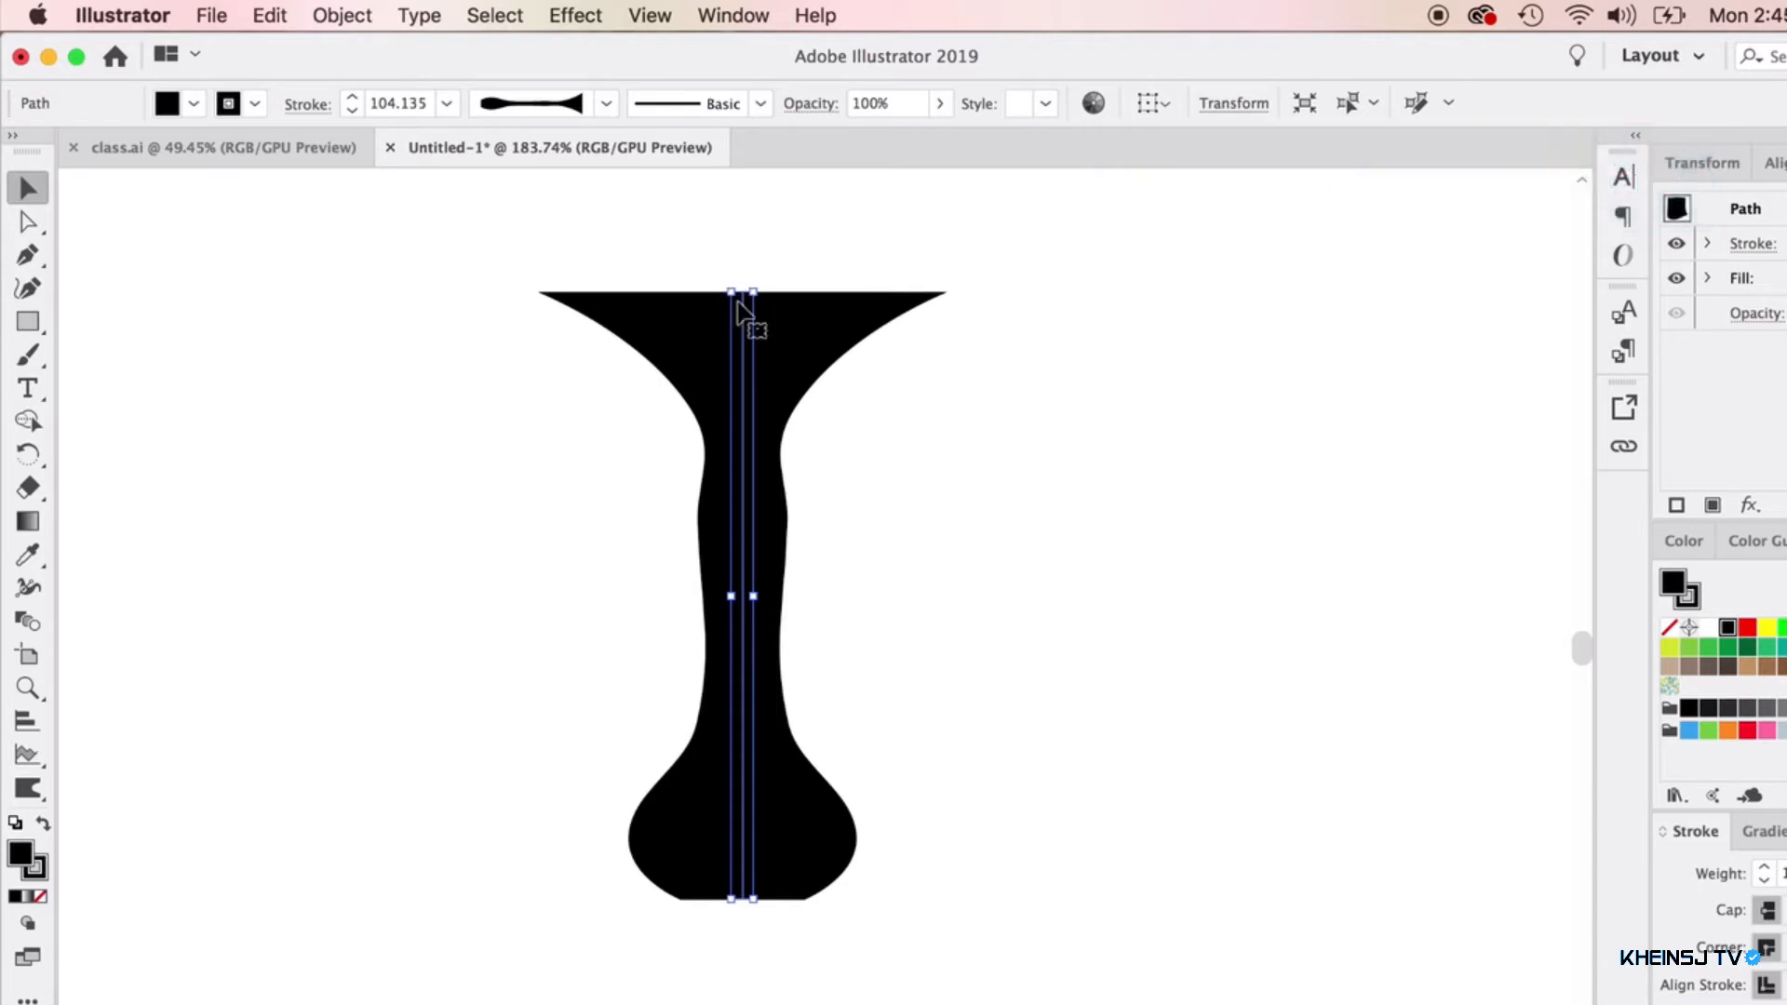
left_click_drag(1692, 831, 1006, 279)
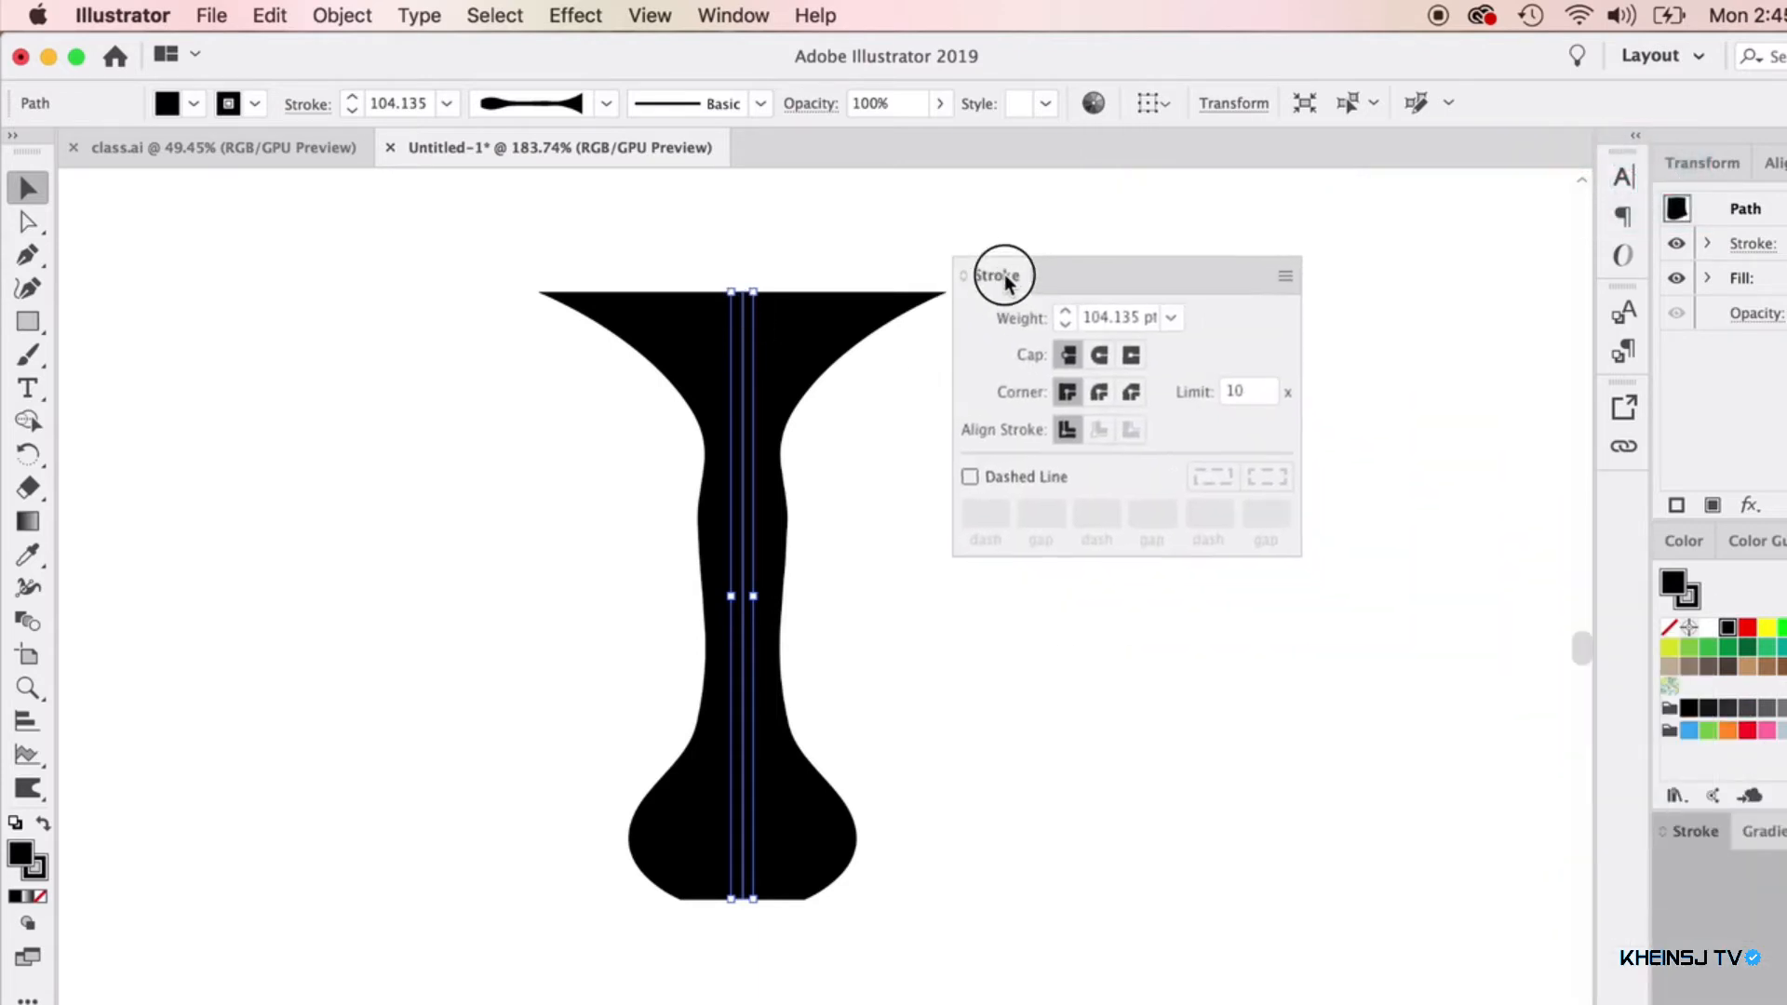
left_click(1100, 356)
scroll(962, 711, "up", 5)
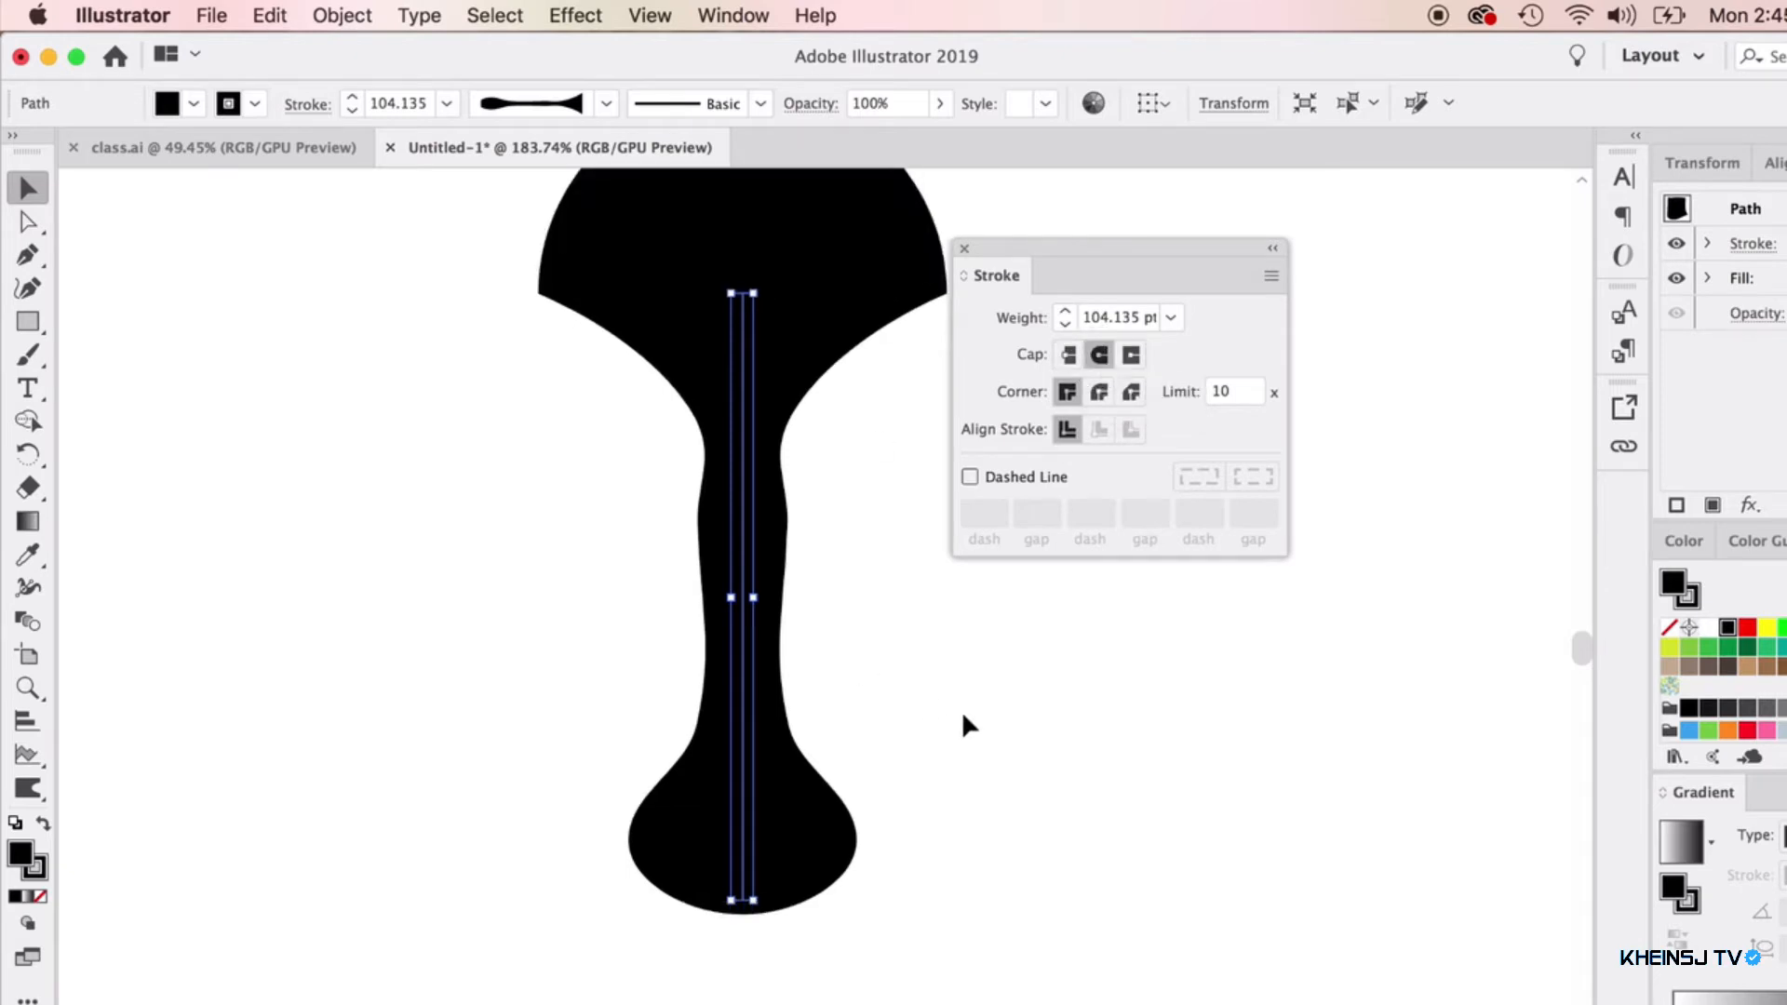
scroll(962, 711, "up", 1)
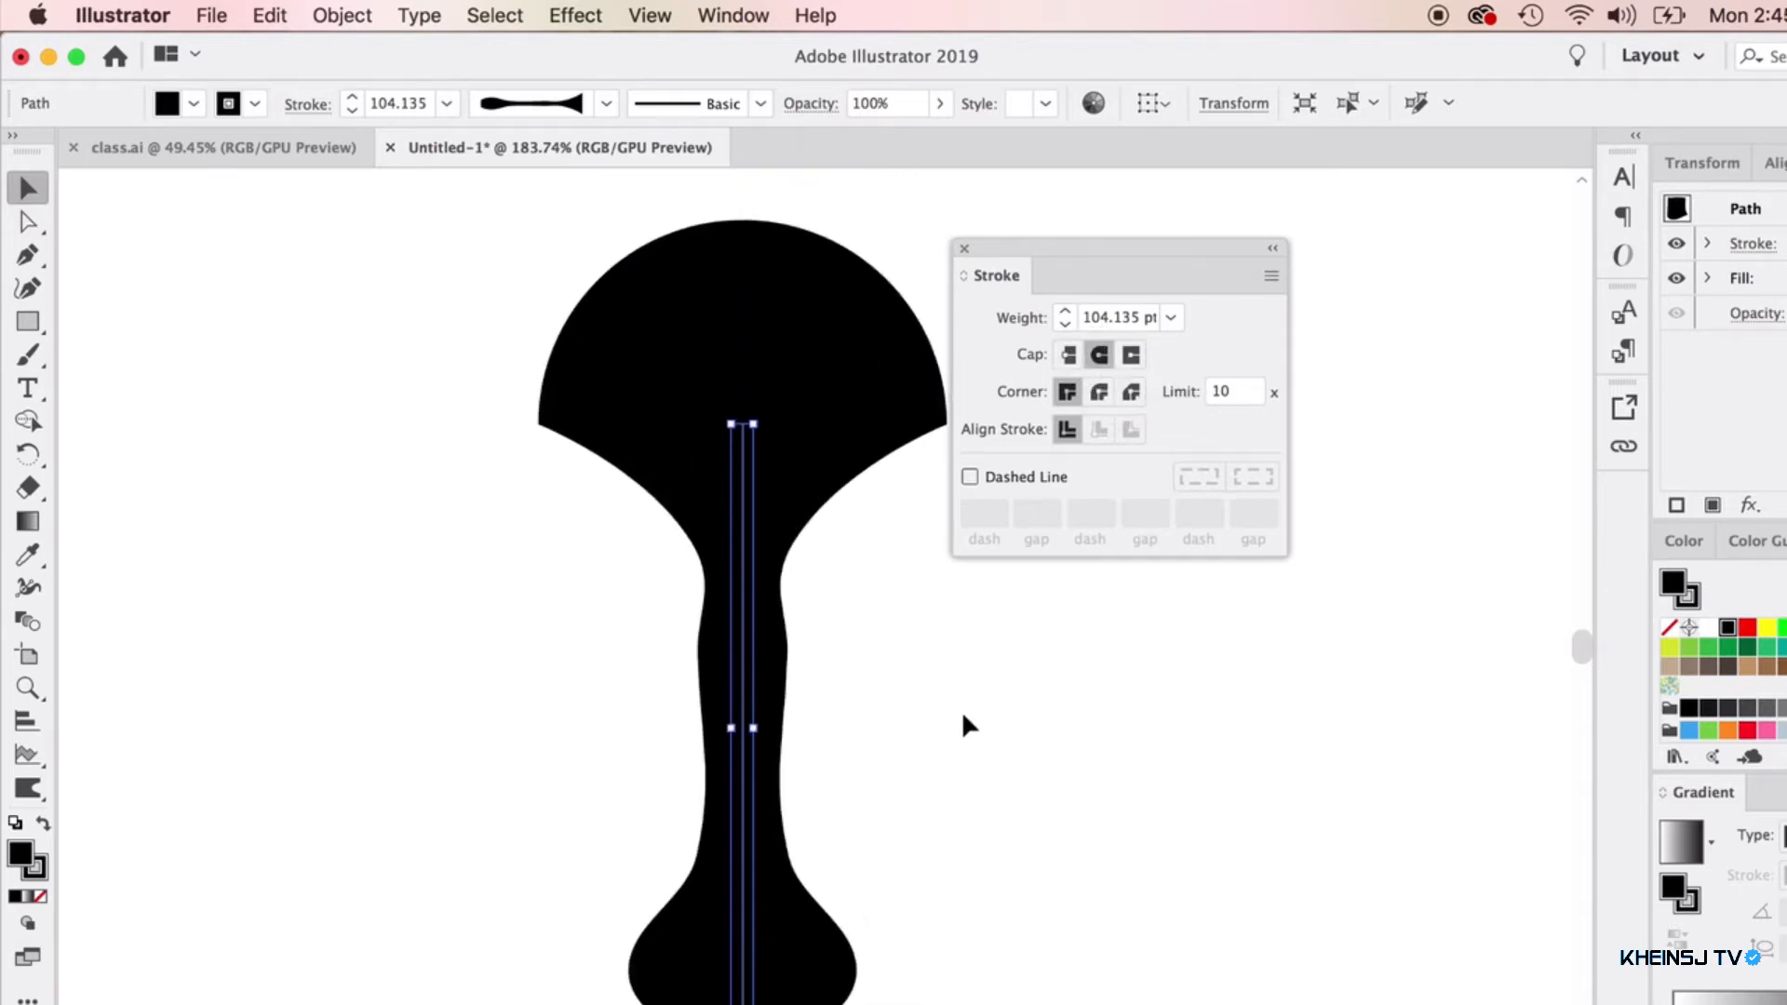
left_click_drag(993, 247, 1105, 261)
Widen the stem at the width point below the flared head with the Width tool, and reselect the whole path
left_click(400, 319)
left_click(731, 396)
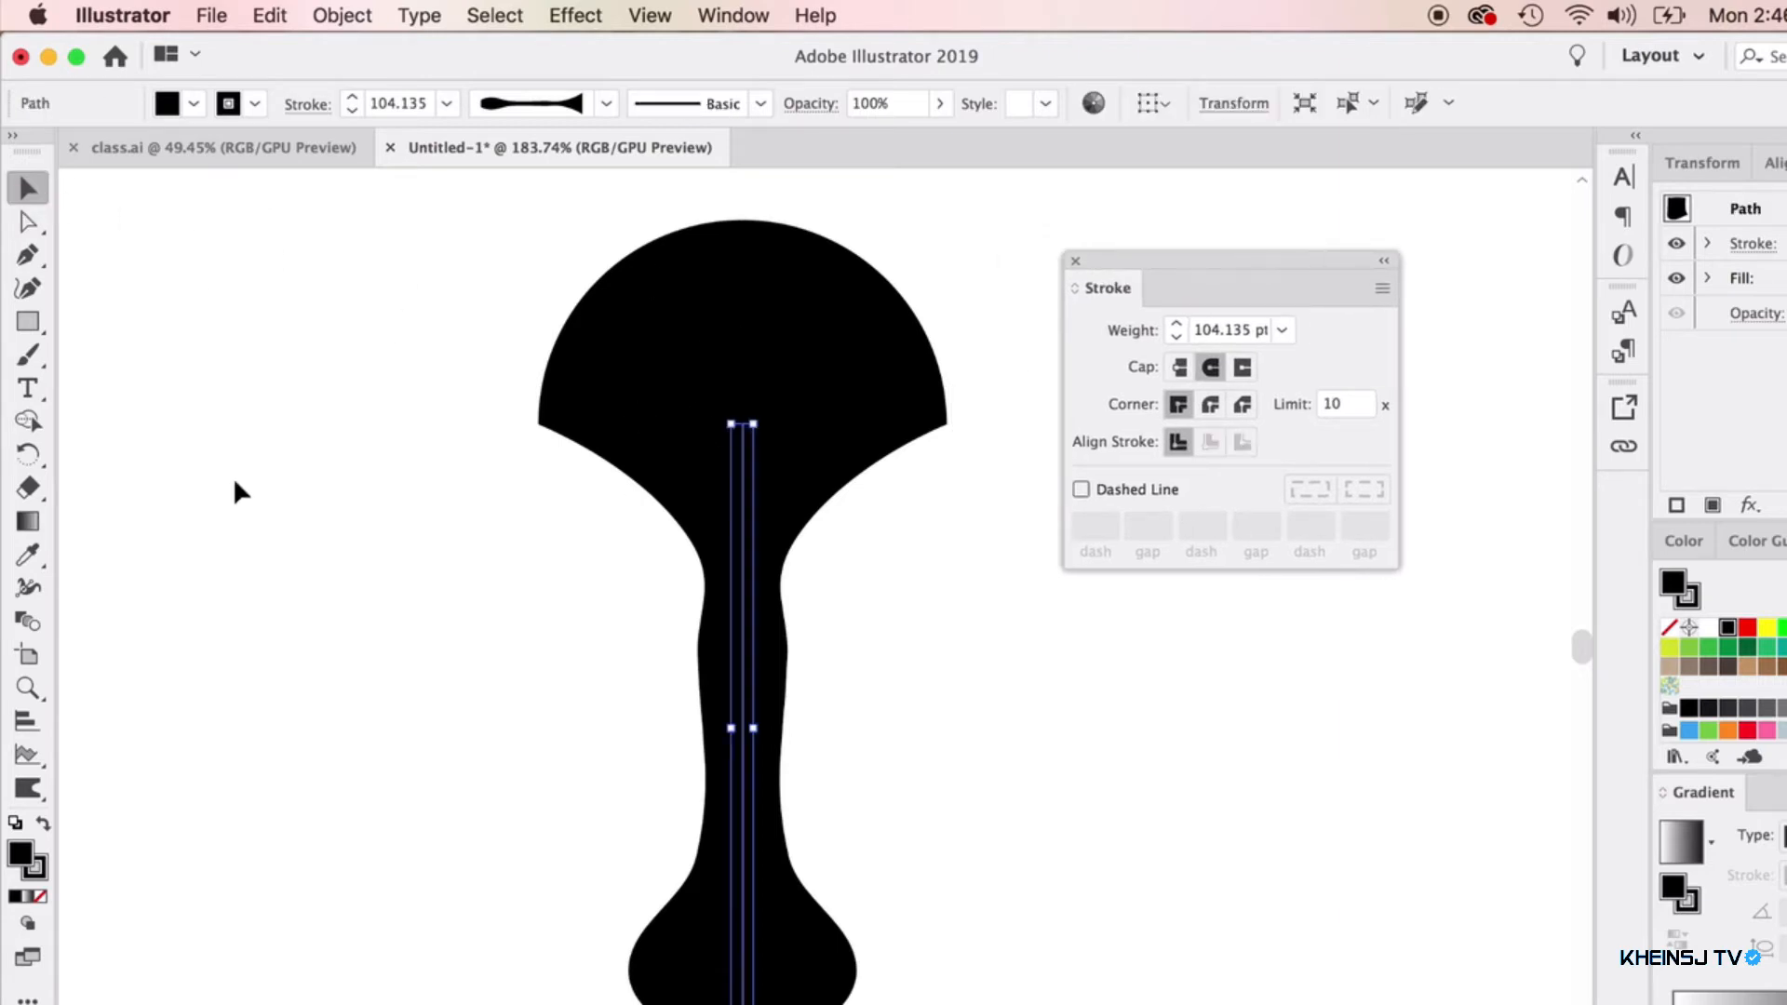
left_click(30, 594)
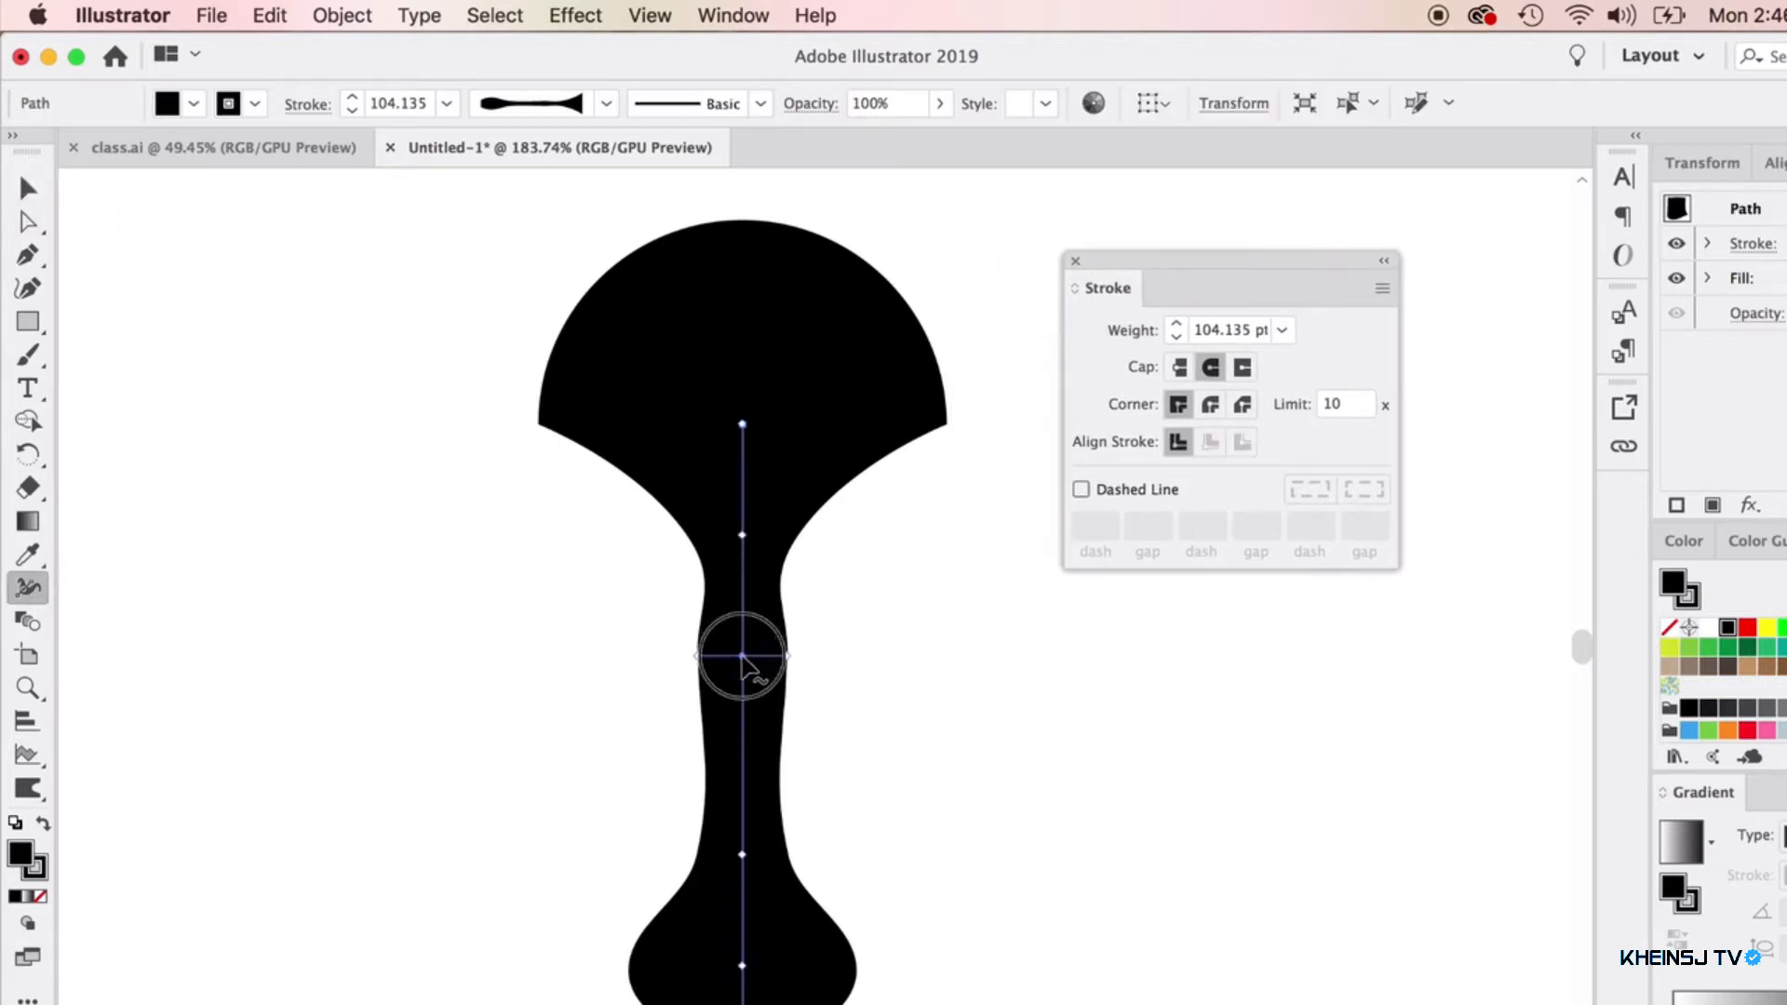
mouse_move(700, 657)
left_mouse_down()
mouse_move(639, 652)
mouse_move(672, 656)
left_mouse_up()
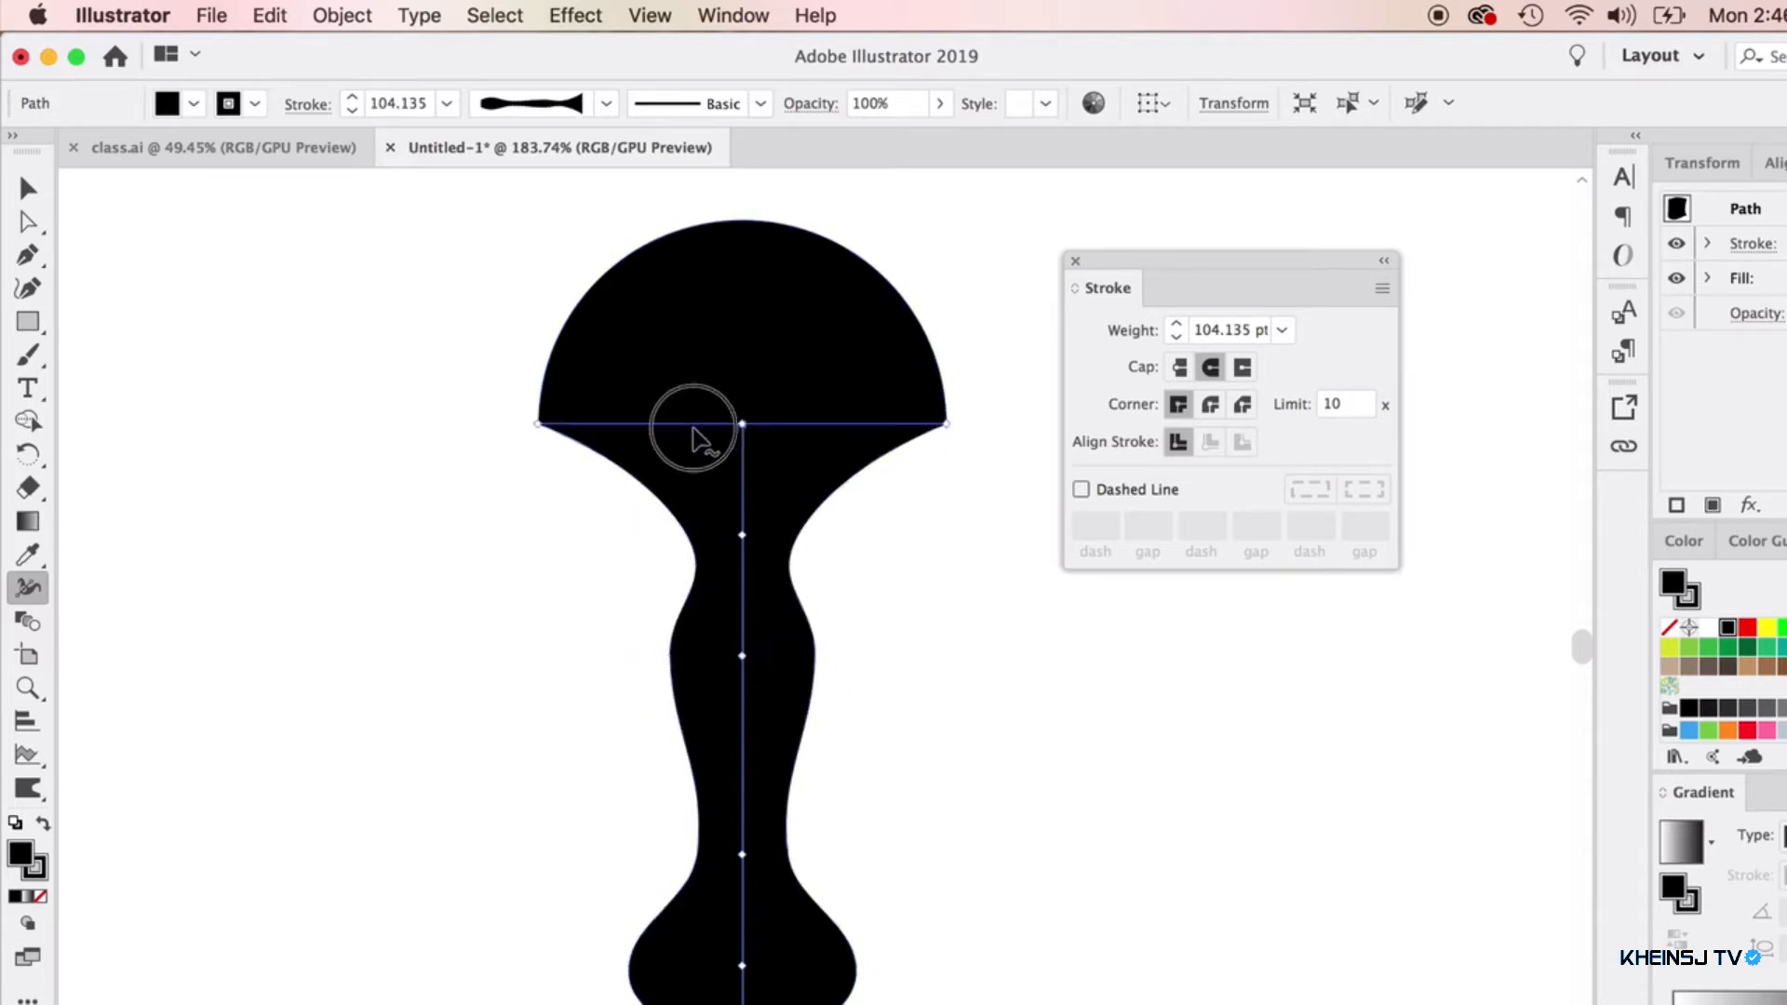
left_click(27, 187)
left_click(206, 308)
left_click(681, 400)
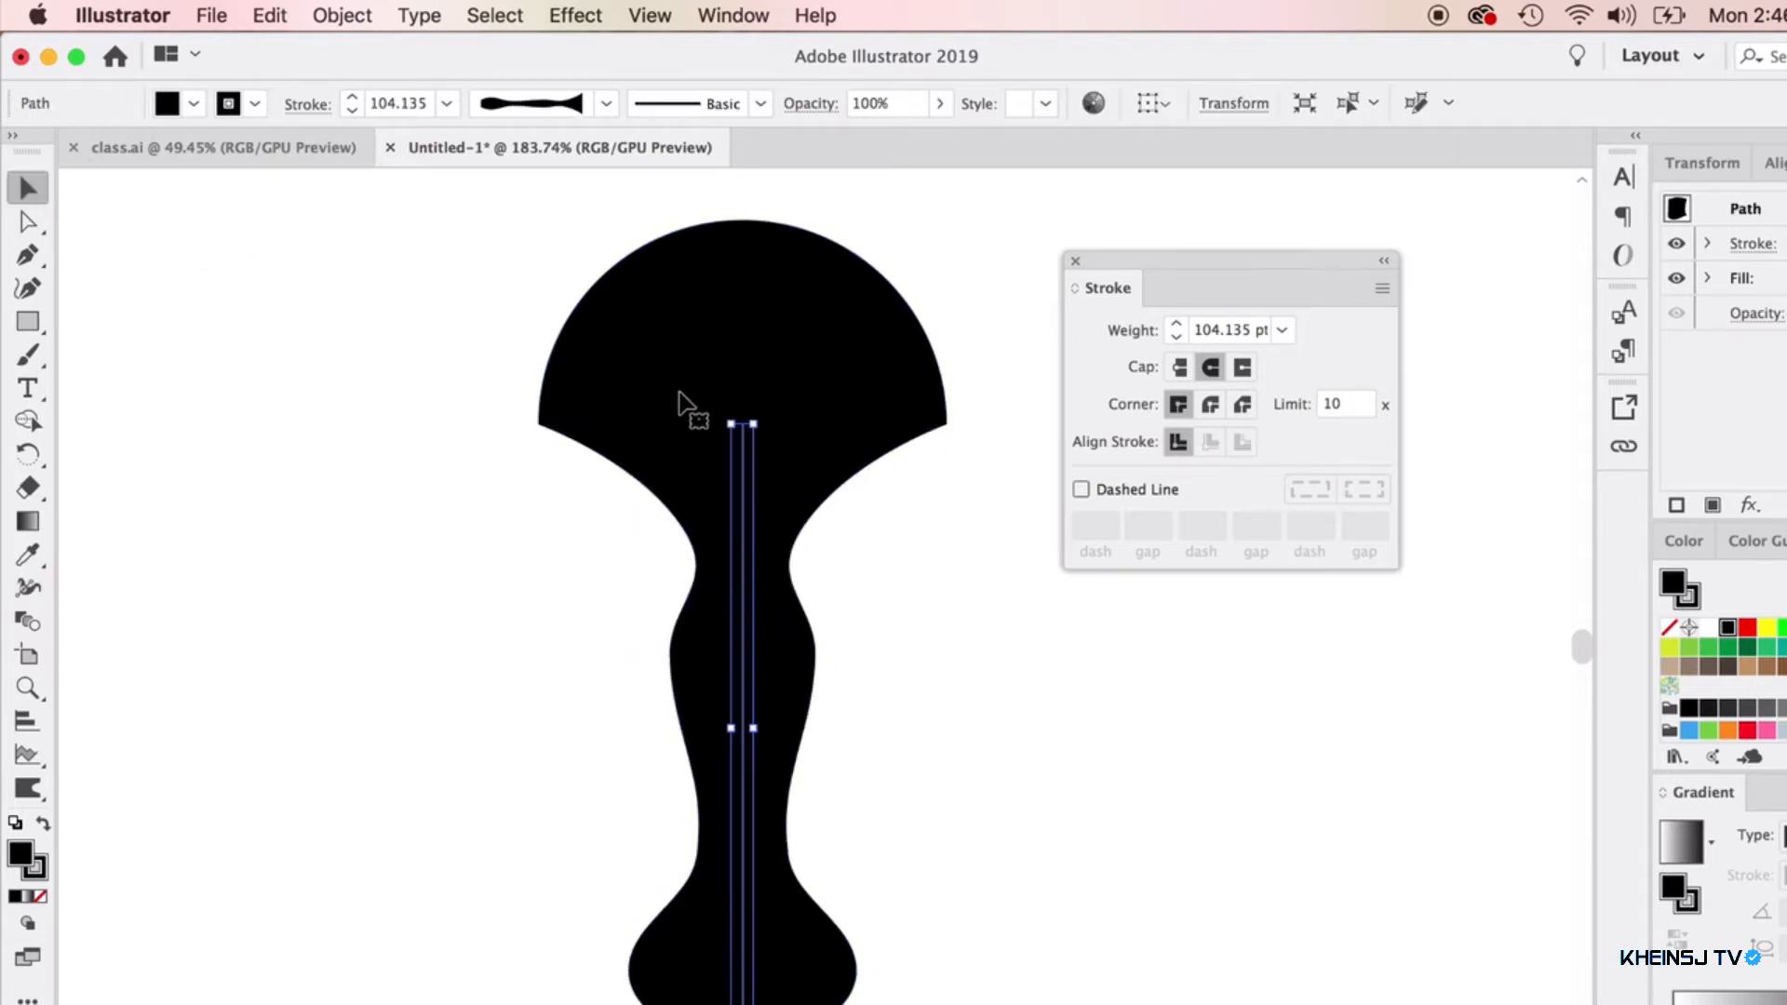
mouse_move(731, 605)
left_mouse_down()
mouse_move(639, 590)
mouse_move(651, 622)
mouse_move(729, 596)
left_mouse_up()
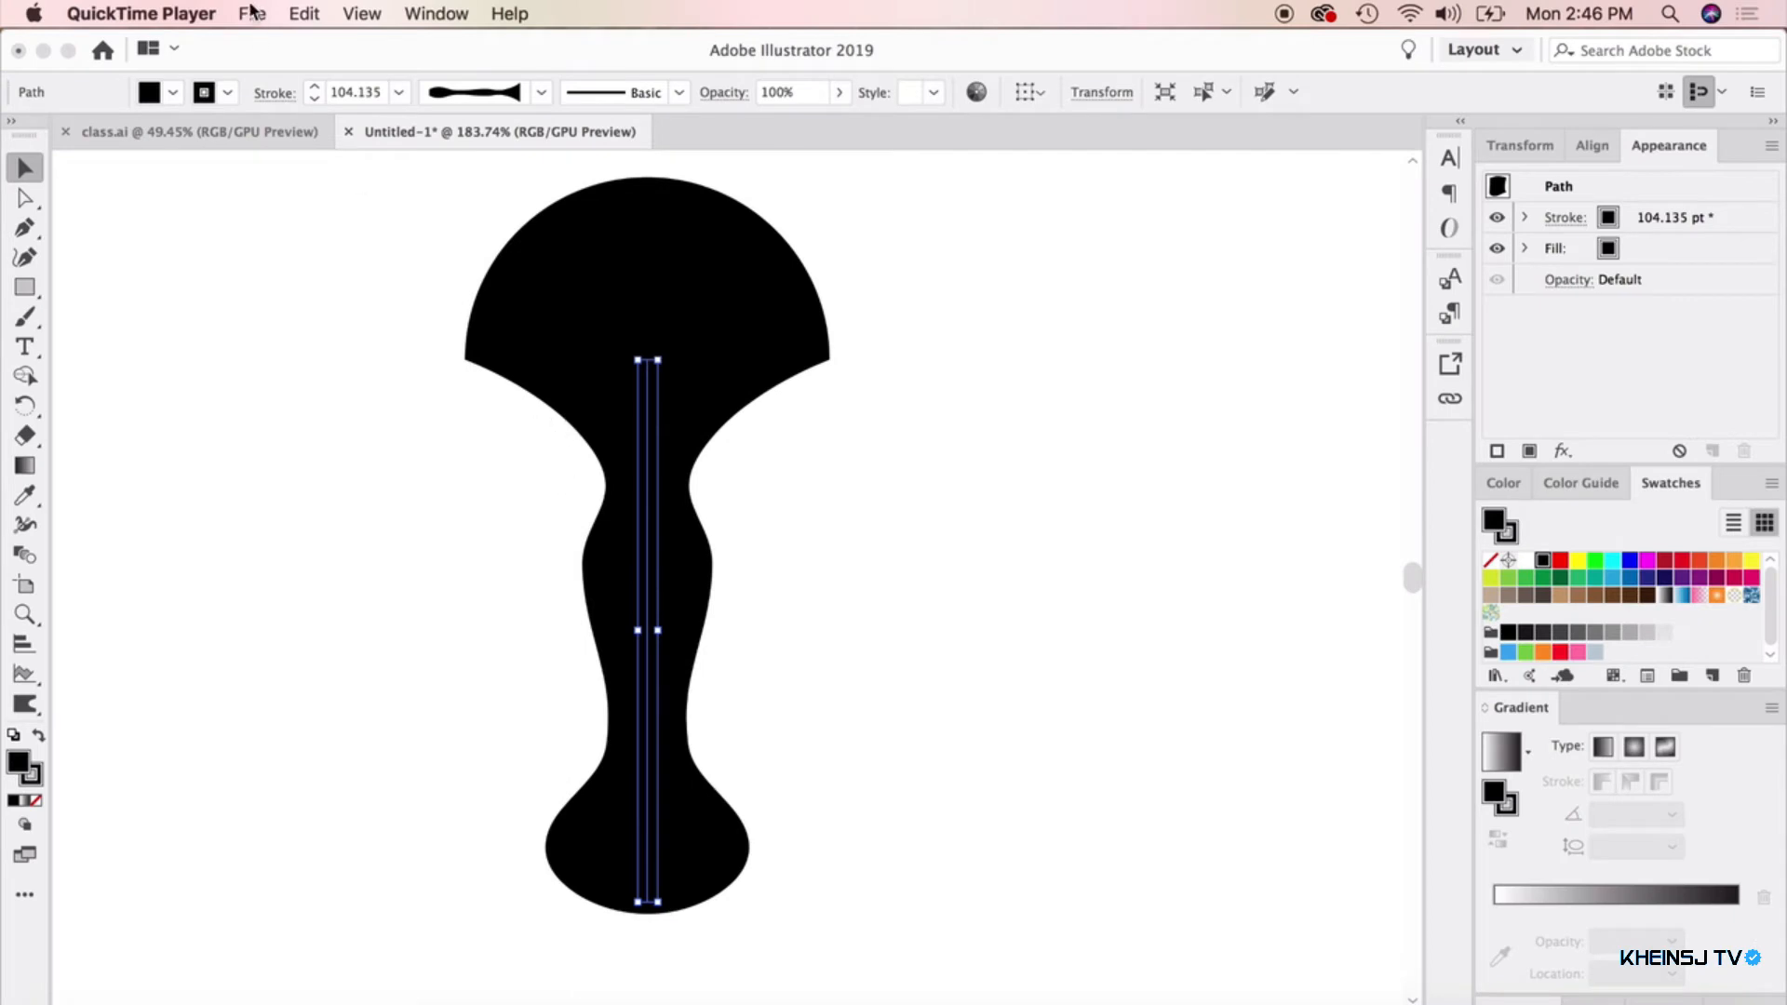
Convert the upright variable-width path into filled shapes with Outline Stroke
left_click(579, 253)
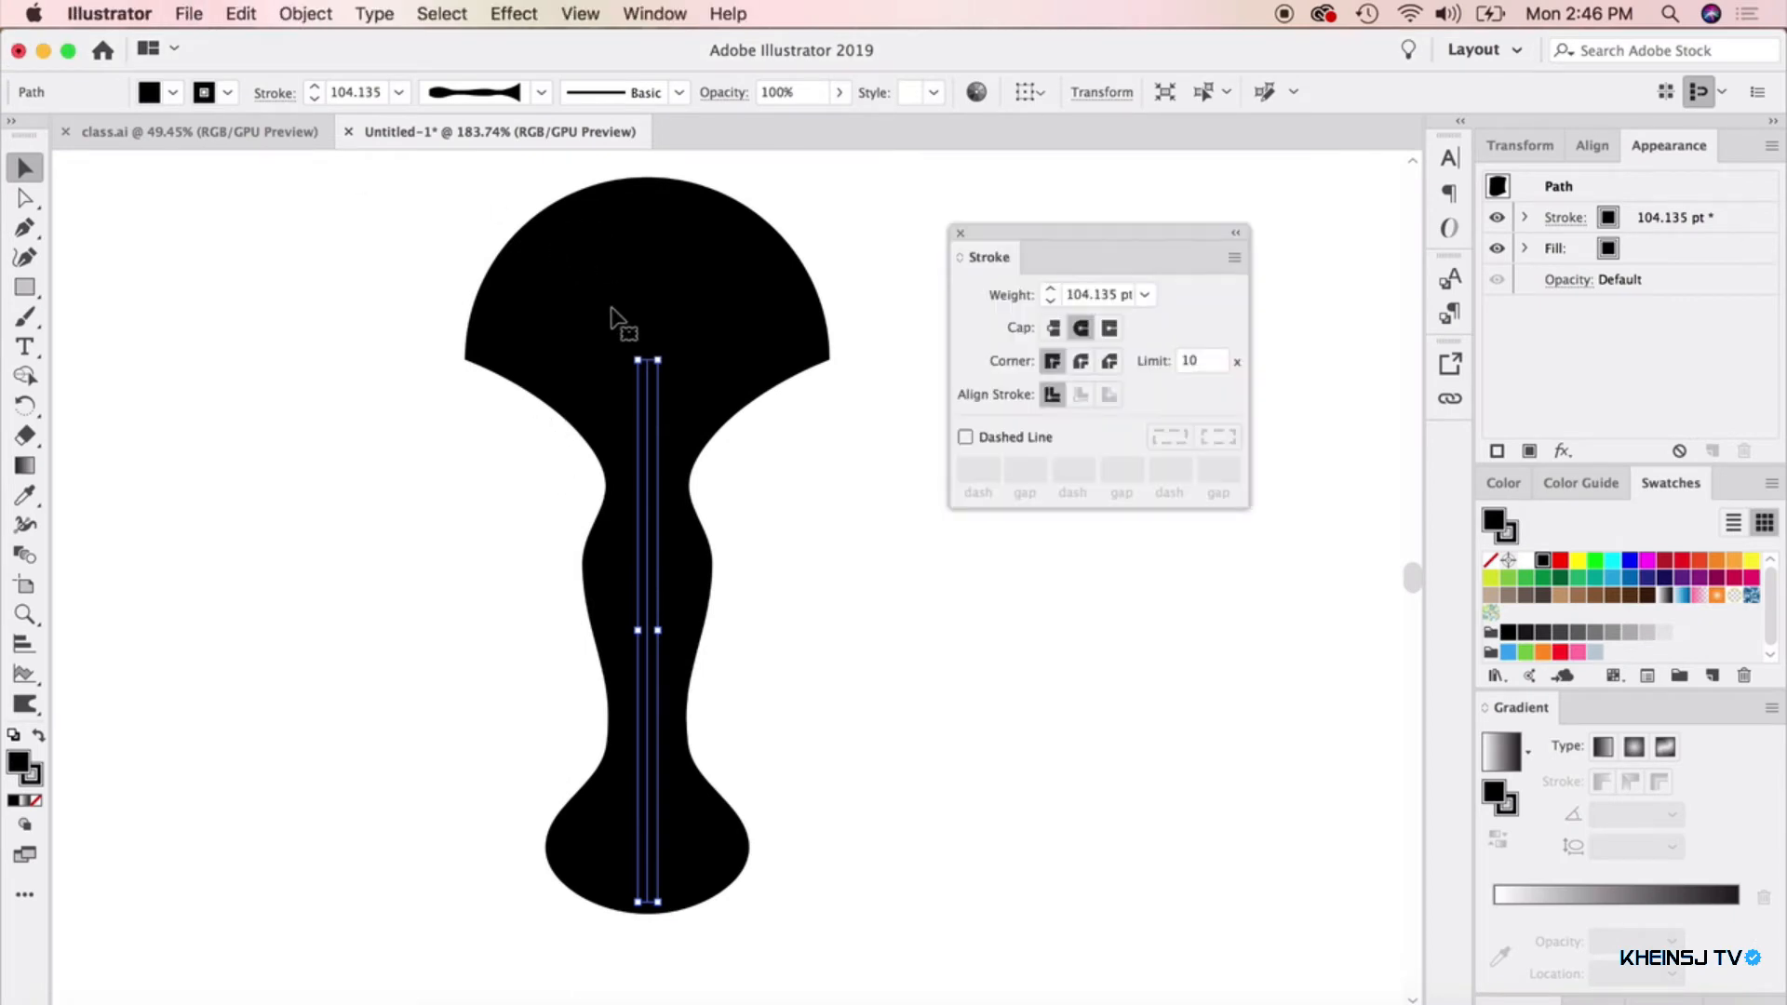
left_click(300, 12)
mouse_move(393, 543)
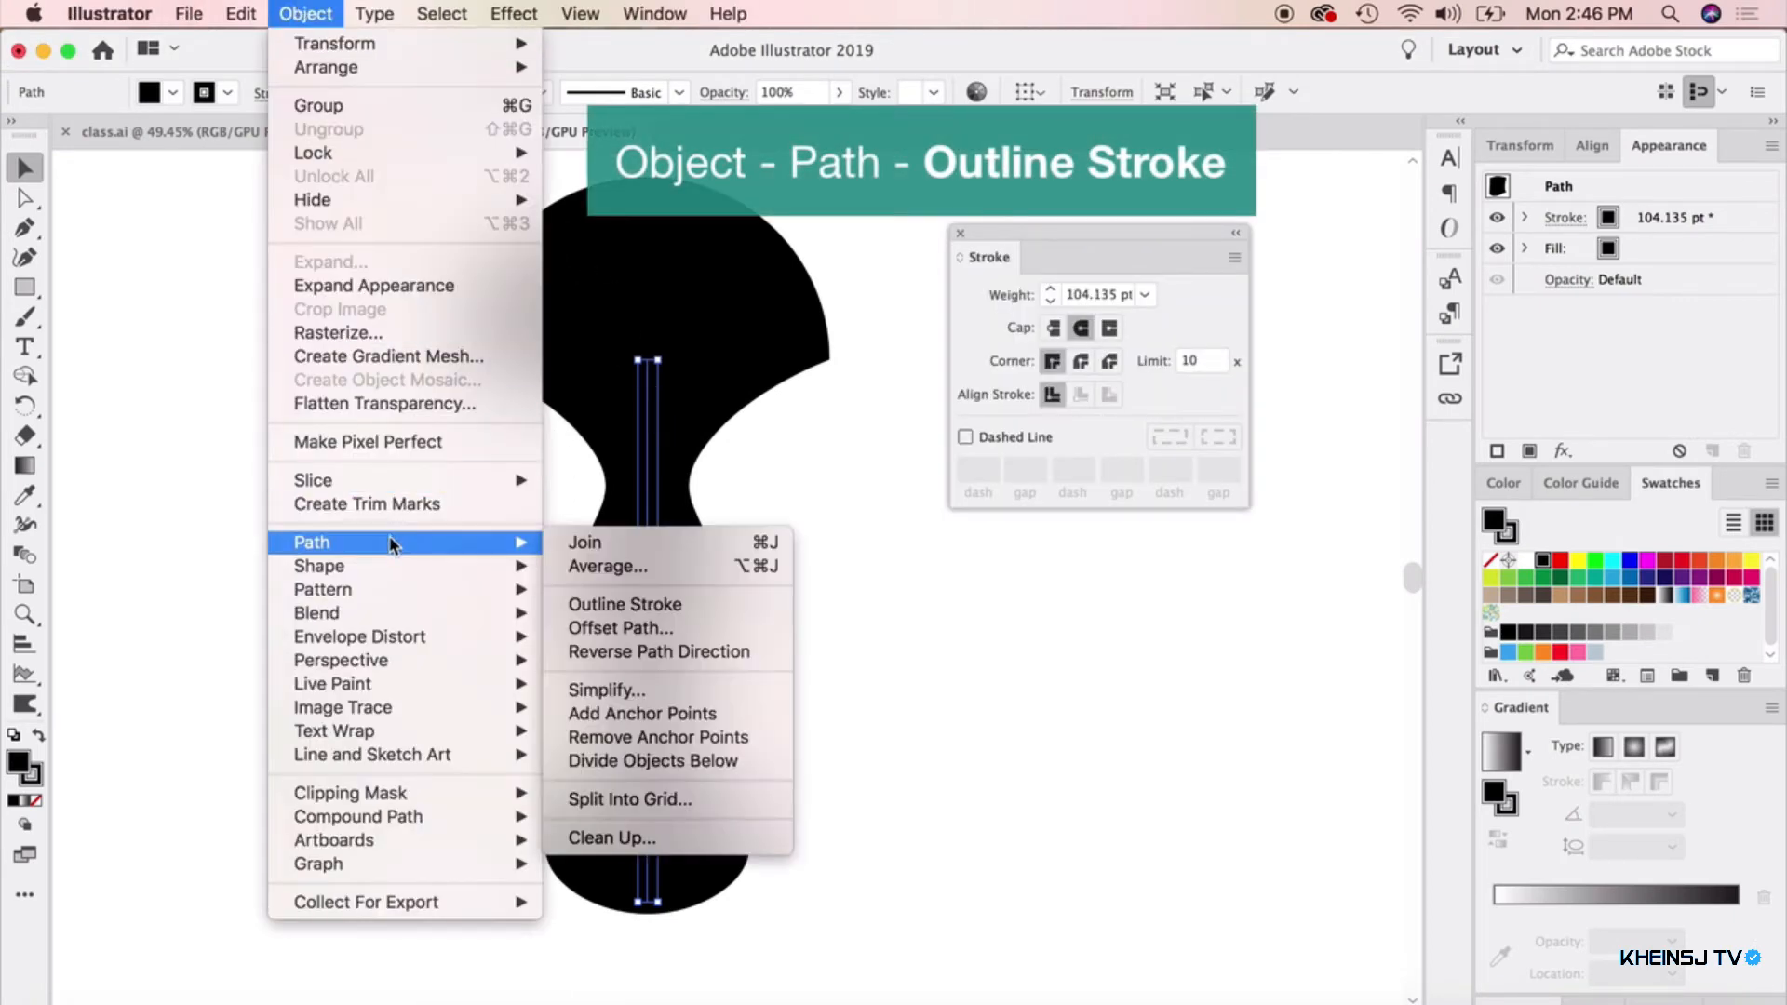
left_click(636, 605)
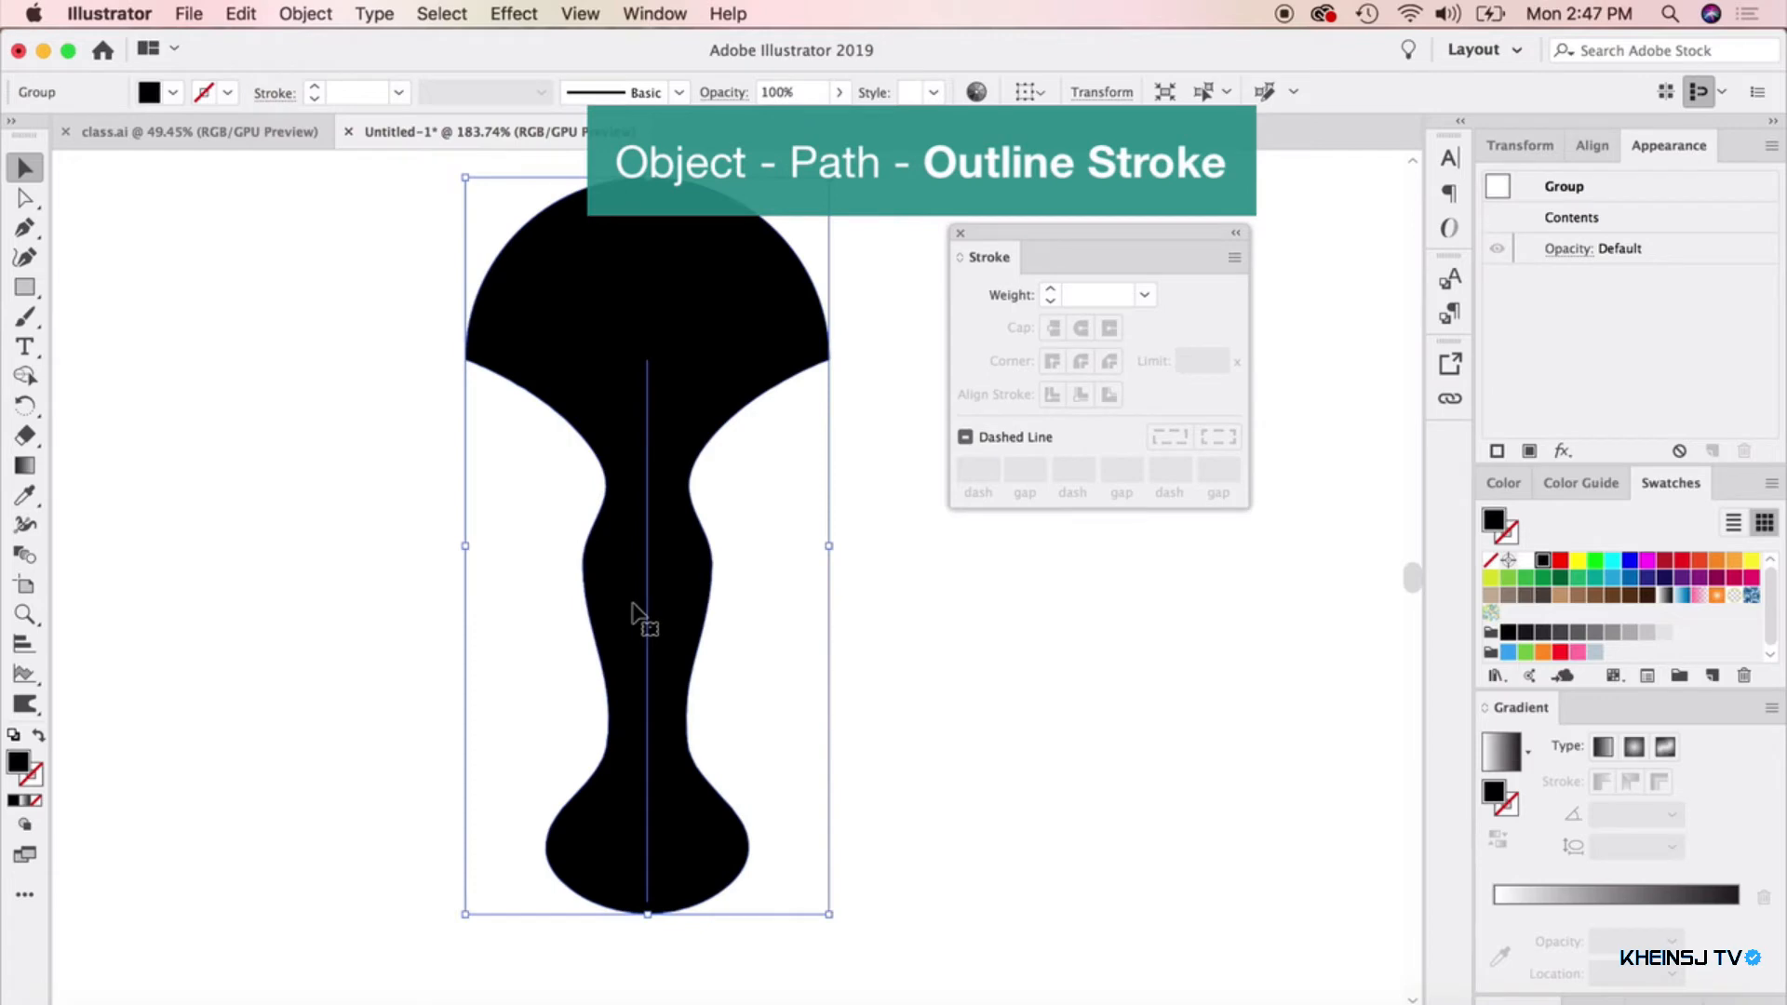
Examine the anchor points of the outlined shape with the Direct Selection tool, and deselect it
left_click(24, 200)
left_click(361, 361)
left_click(606, 349)
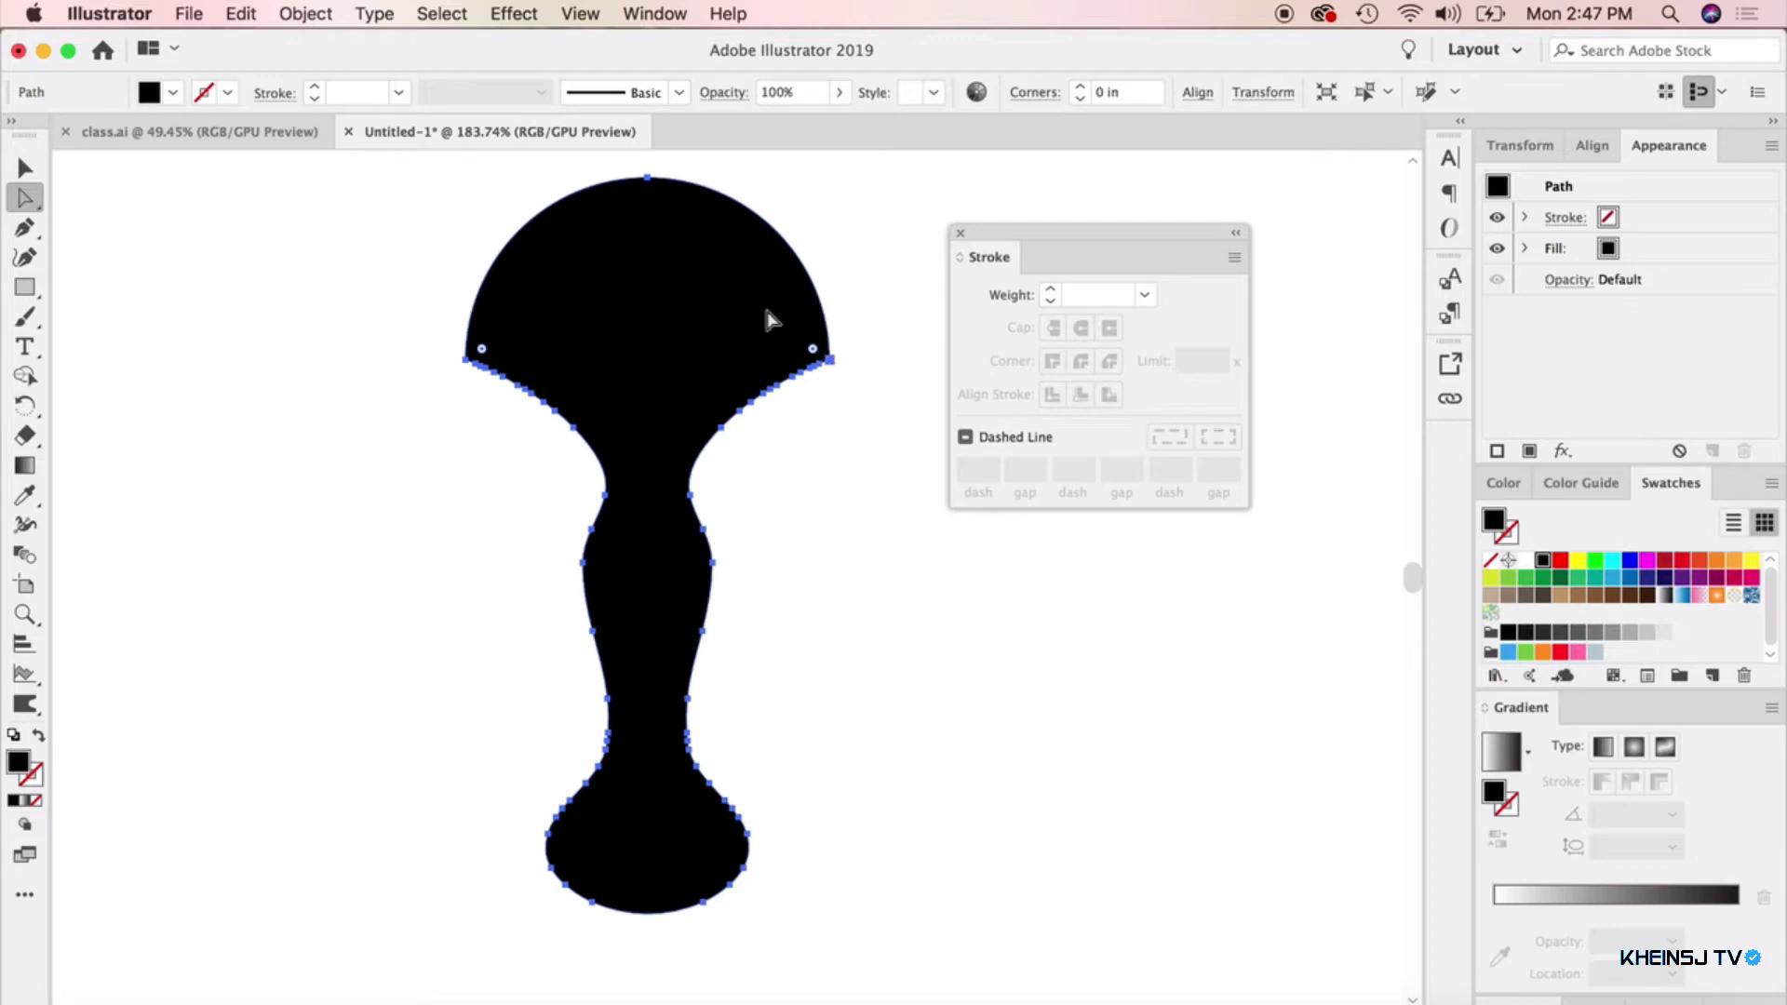
left_click(29, 167)
left_click(486, 614)
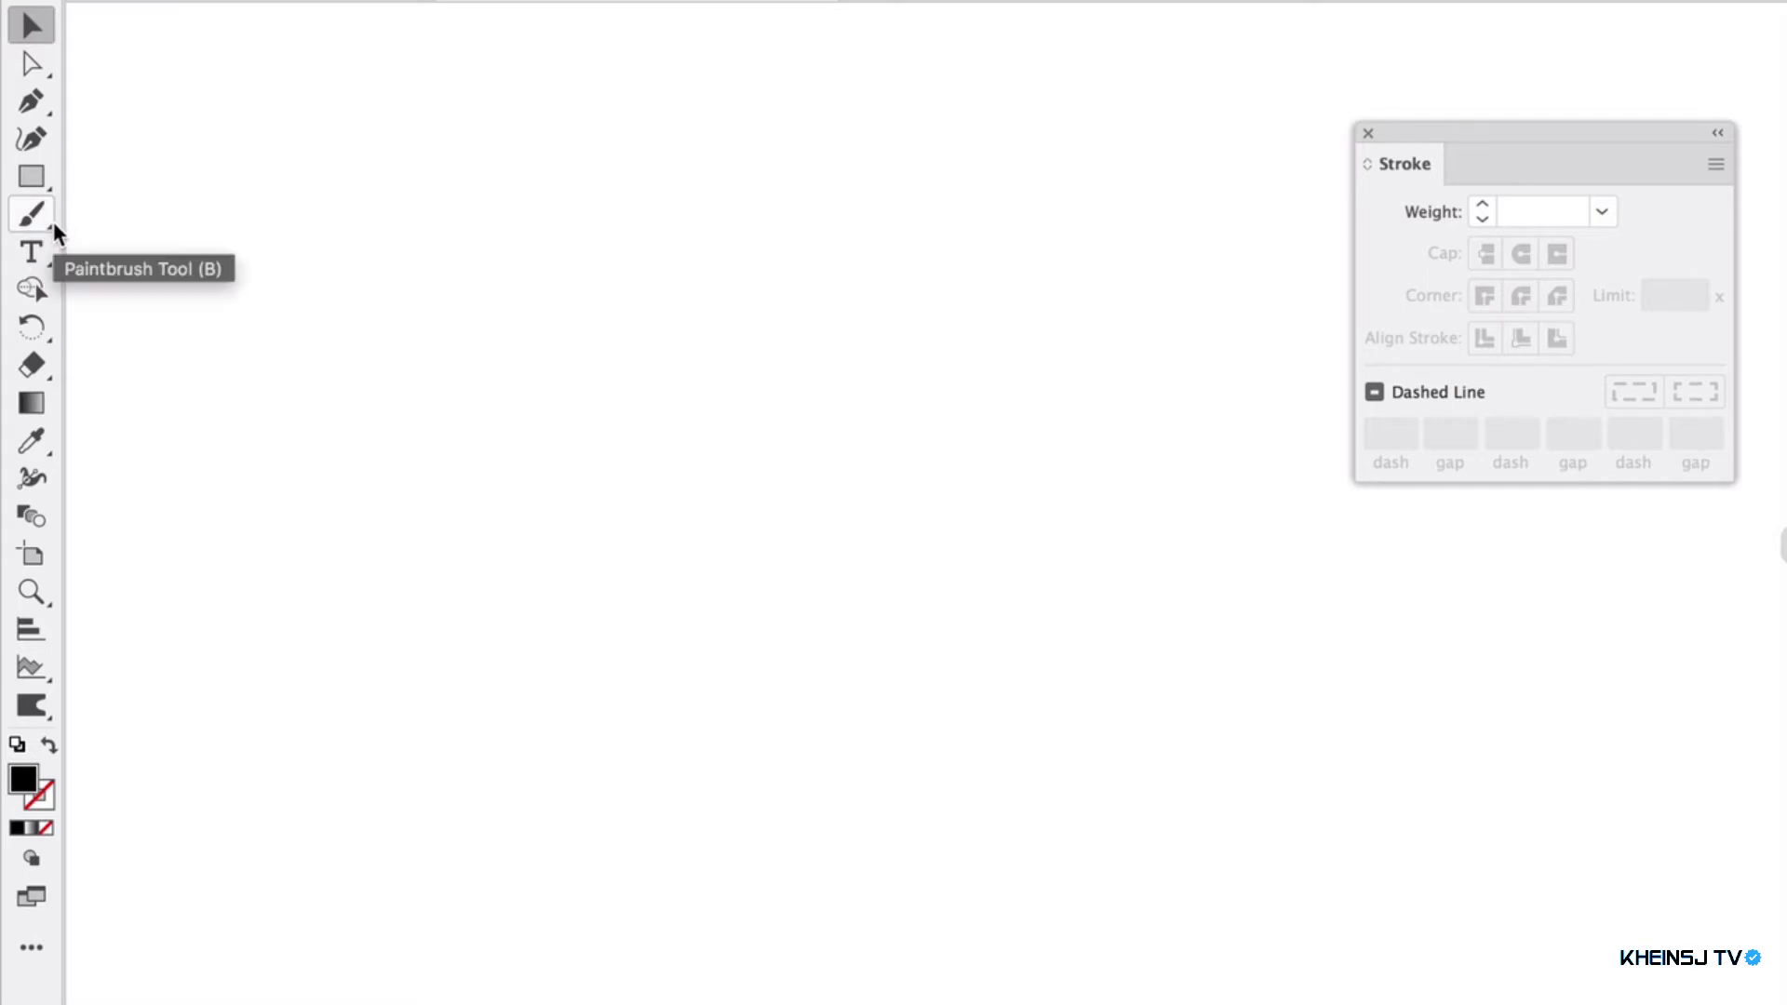
Draw a straight vertical line with the Pen tool and swap fill and stroke to give it a black stroke without fill
left_click(33, 102)
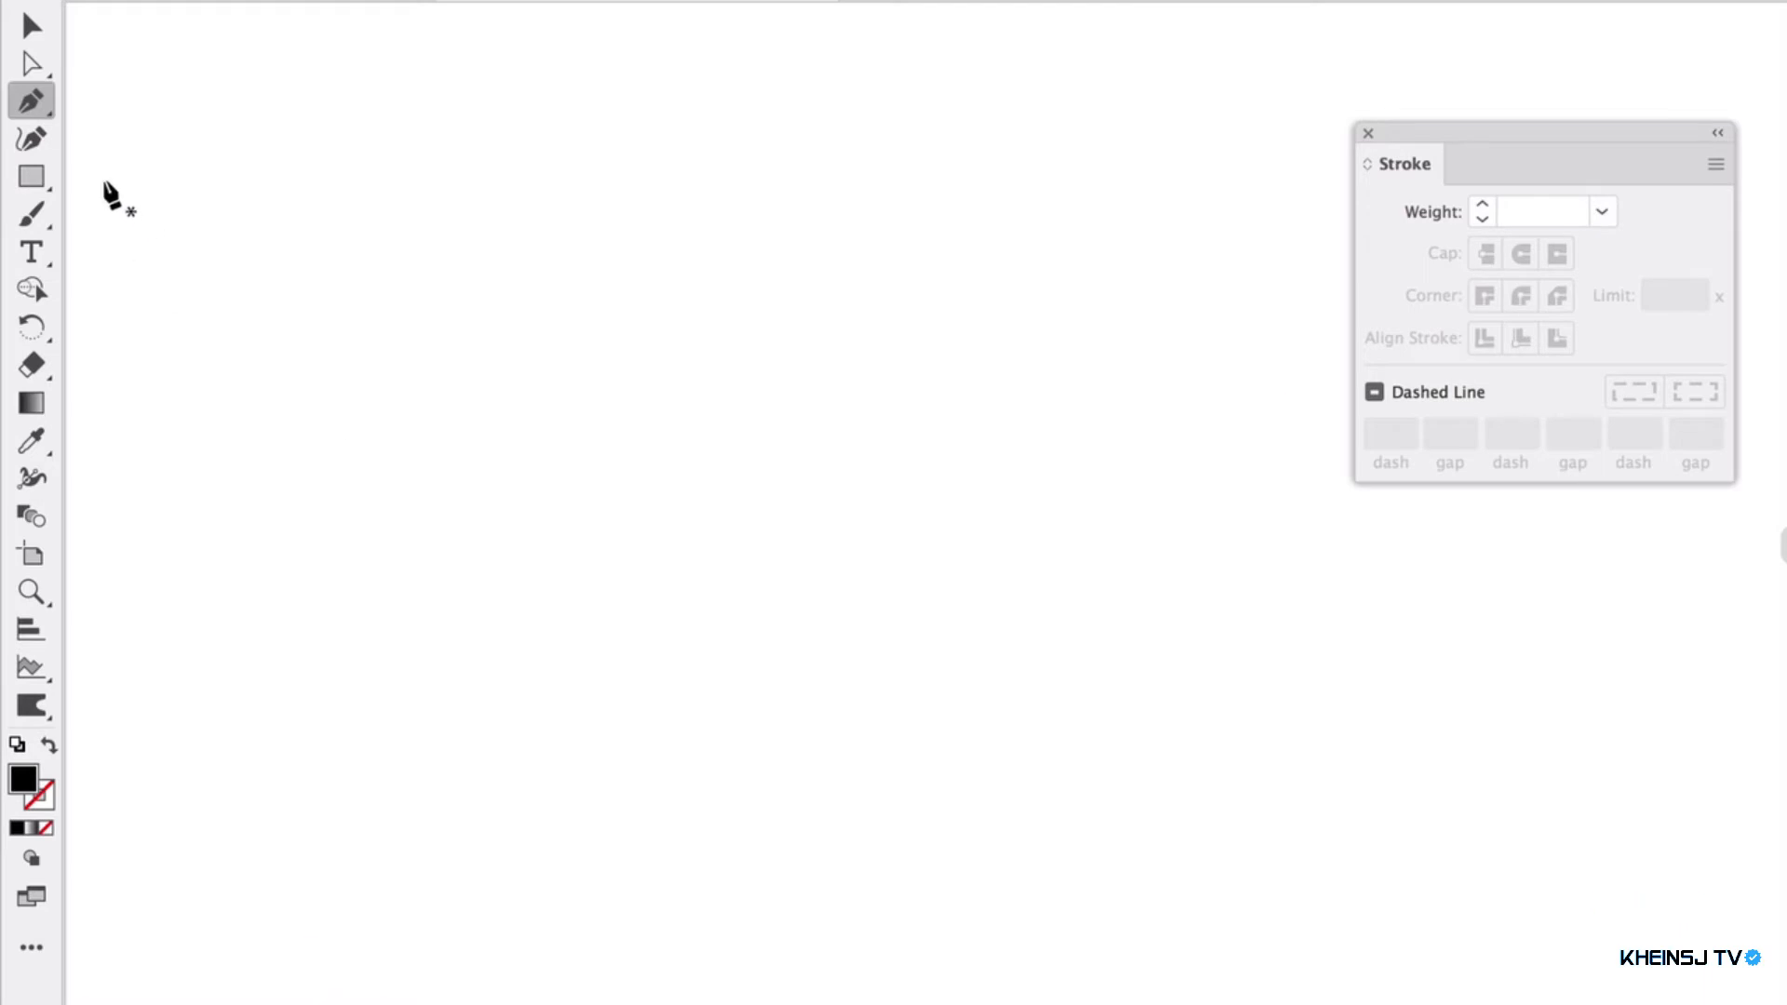
left_click(29, 478)
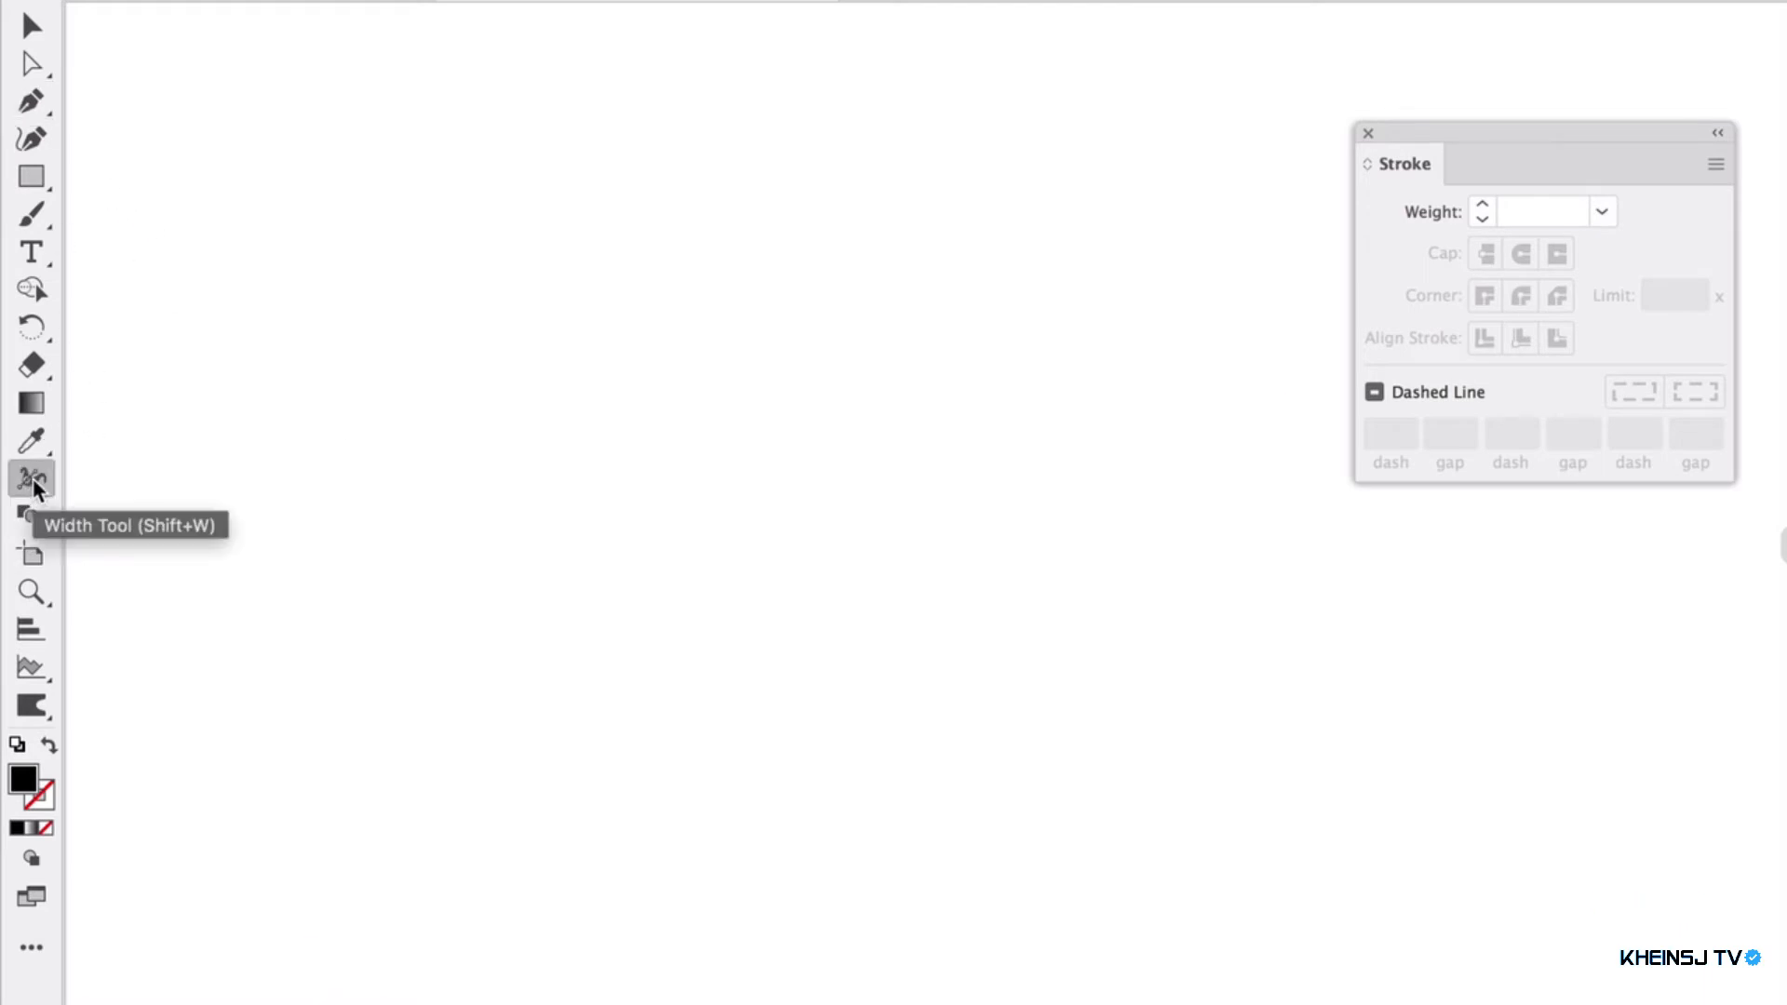
left_click(31, 104)
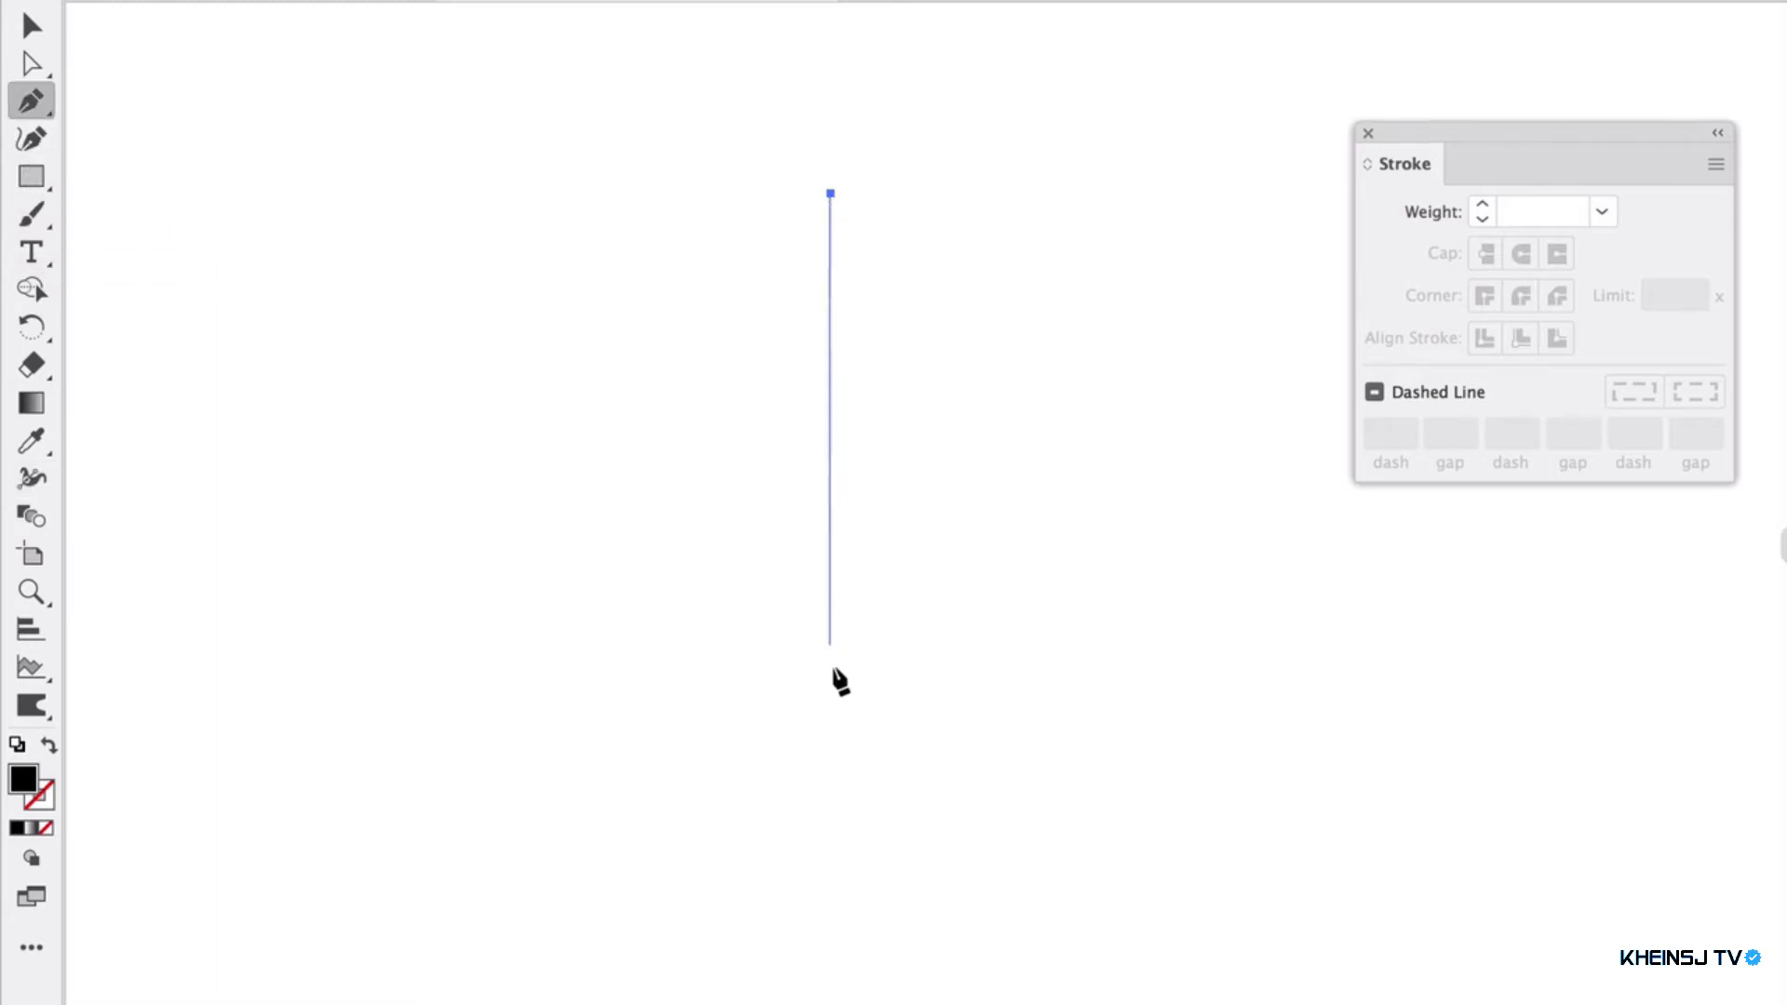
left_click(834, 713)
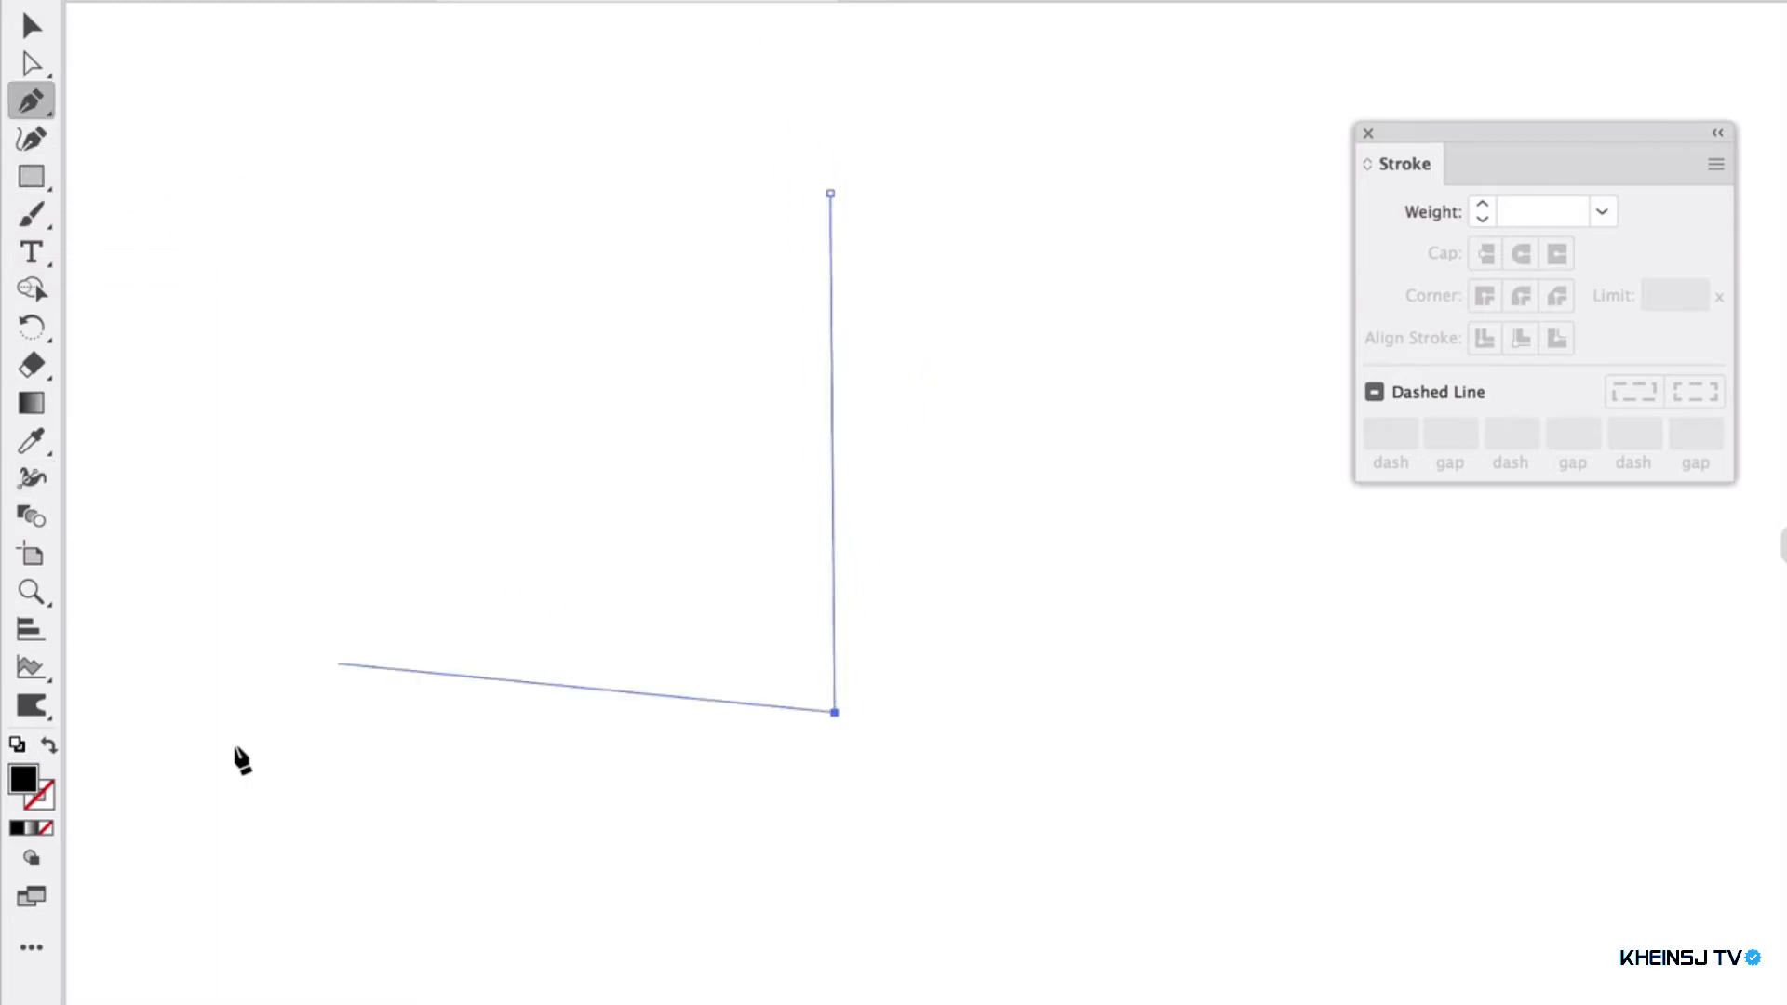
left_click(48, 745)
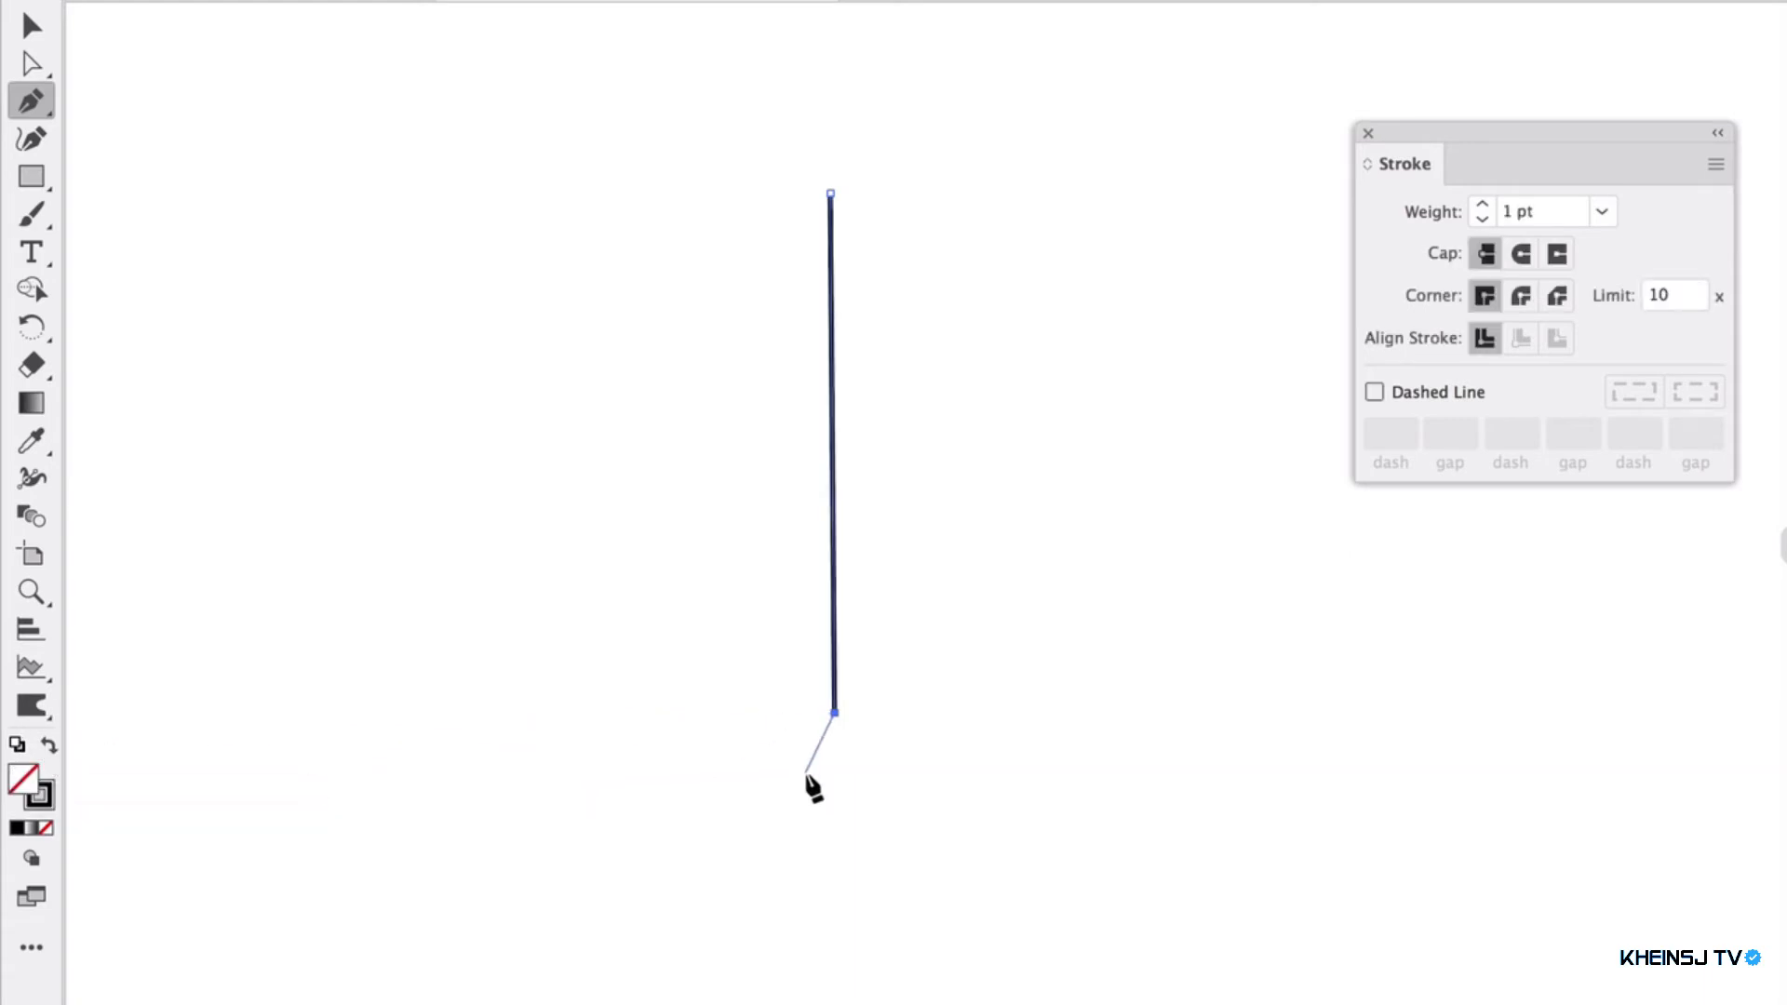
Lengthen the vertical line by moving its lower anchor point slightly down with the Direct Selection tool
left_click(42, 484)
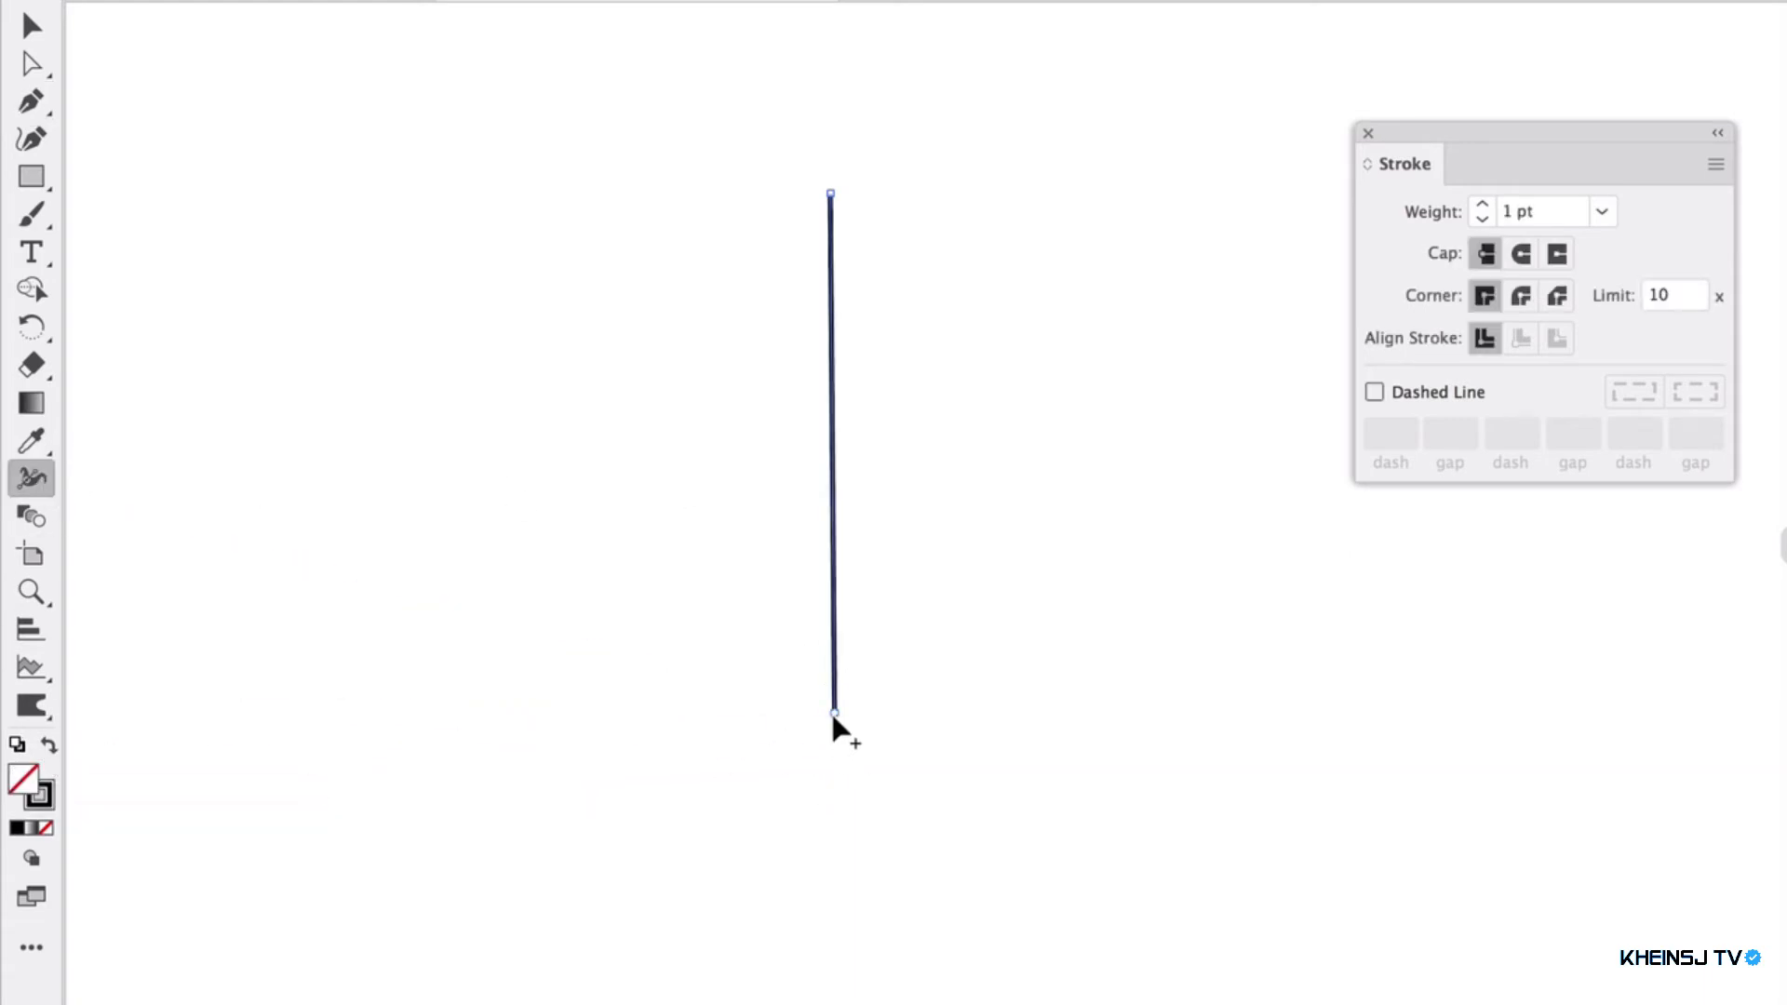
left_click(46, 60)
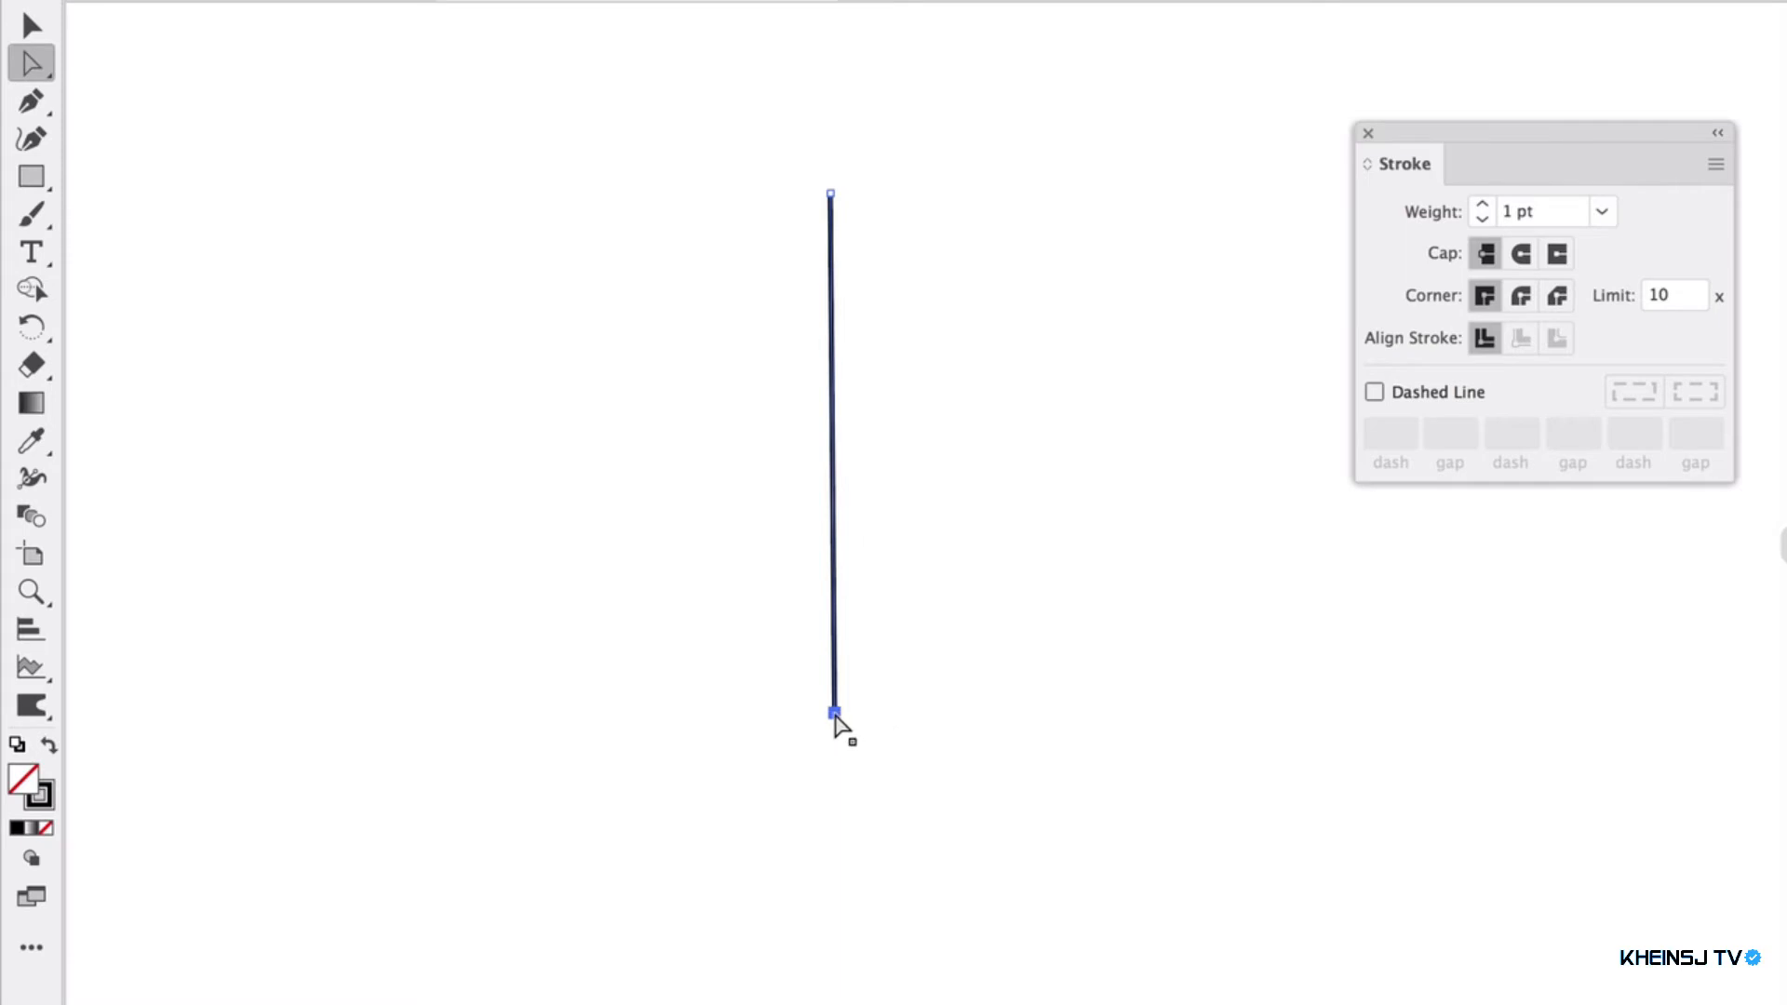
left_click_drag(834, 716, 835, 741)
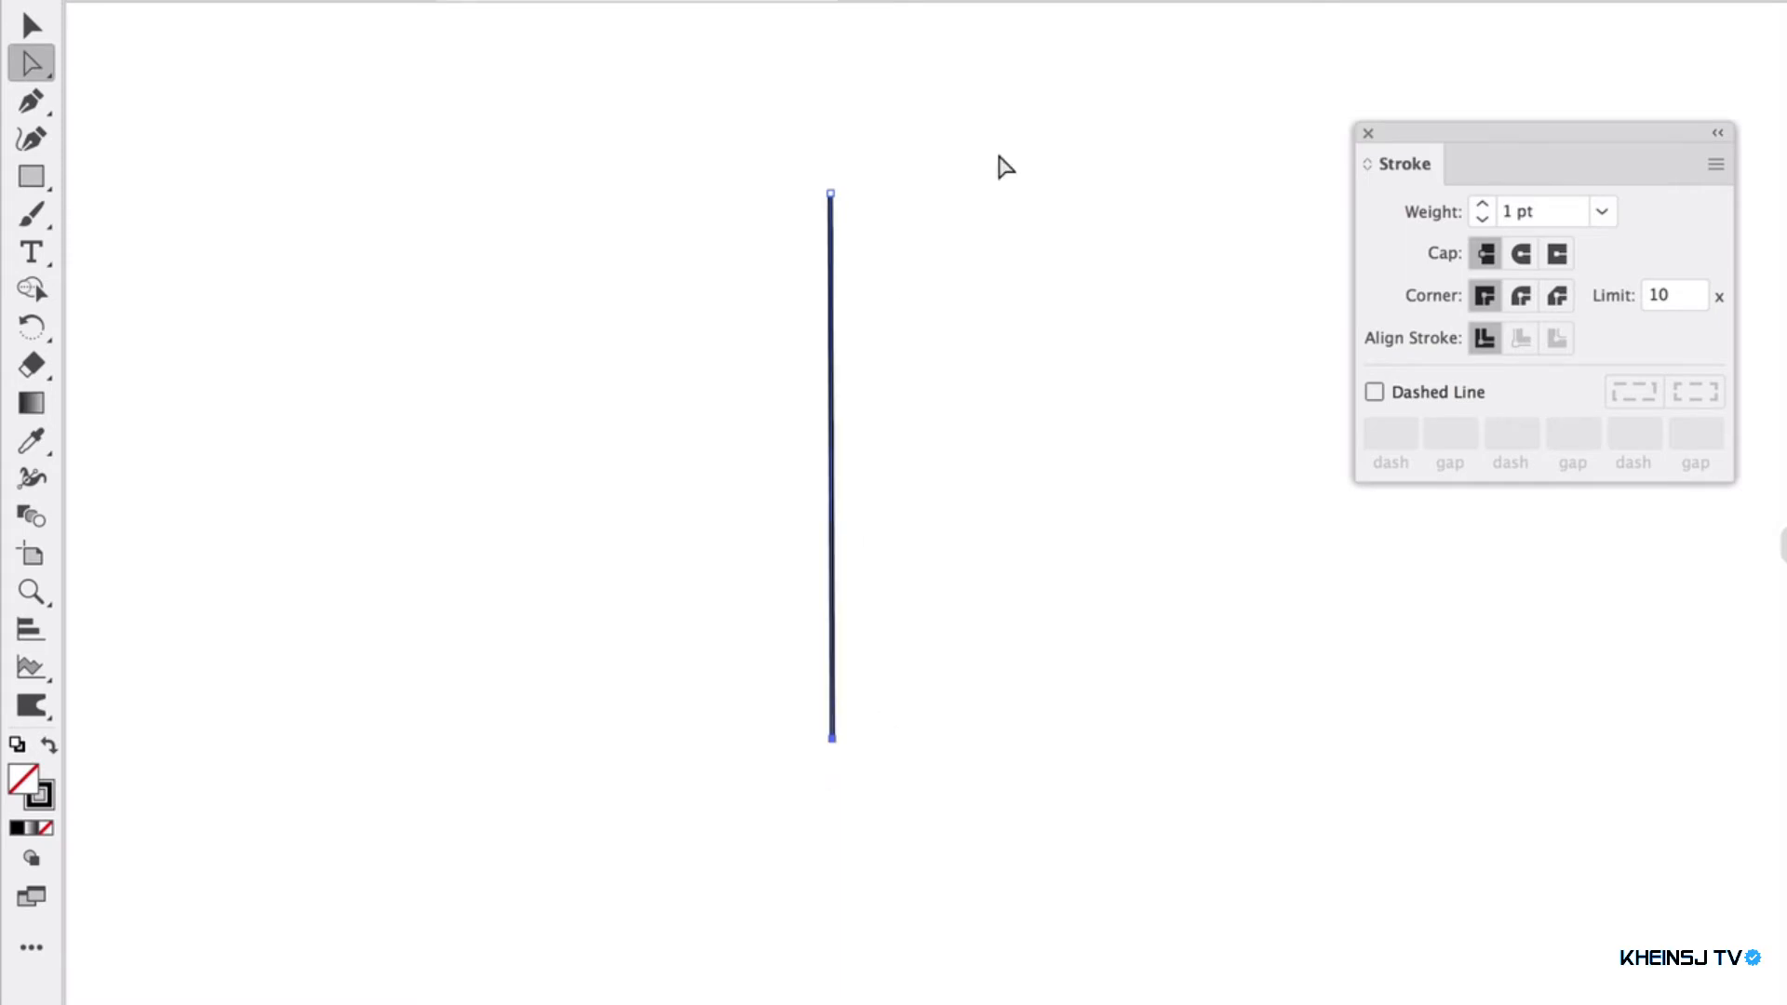
Widen the line to about 89 pt in its upper quarter with the Width tool and pinch it just below the top end
left_click(32, 479)
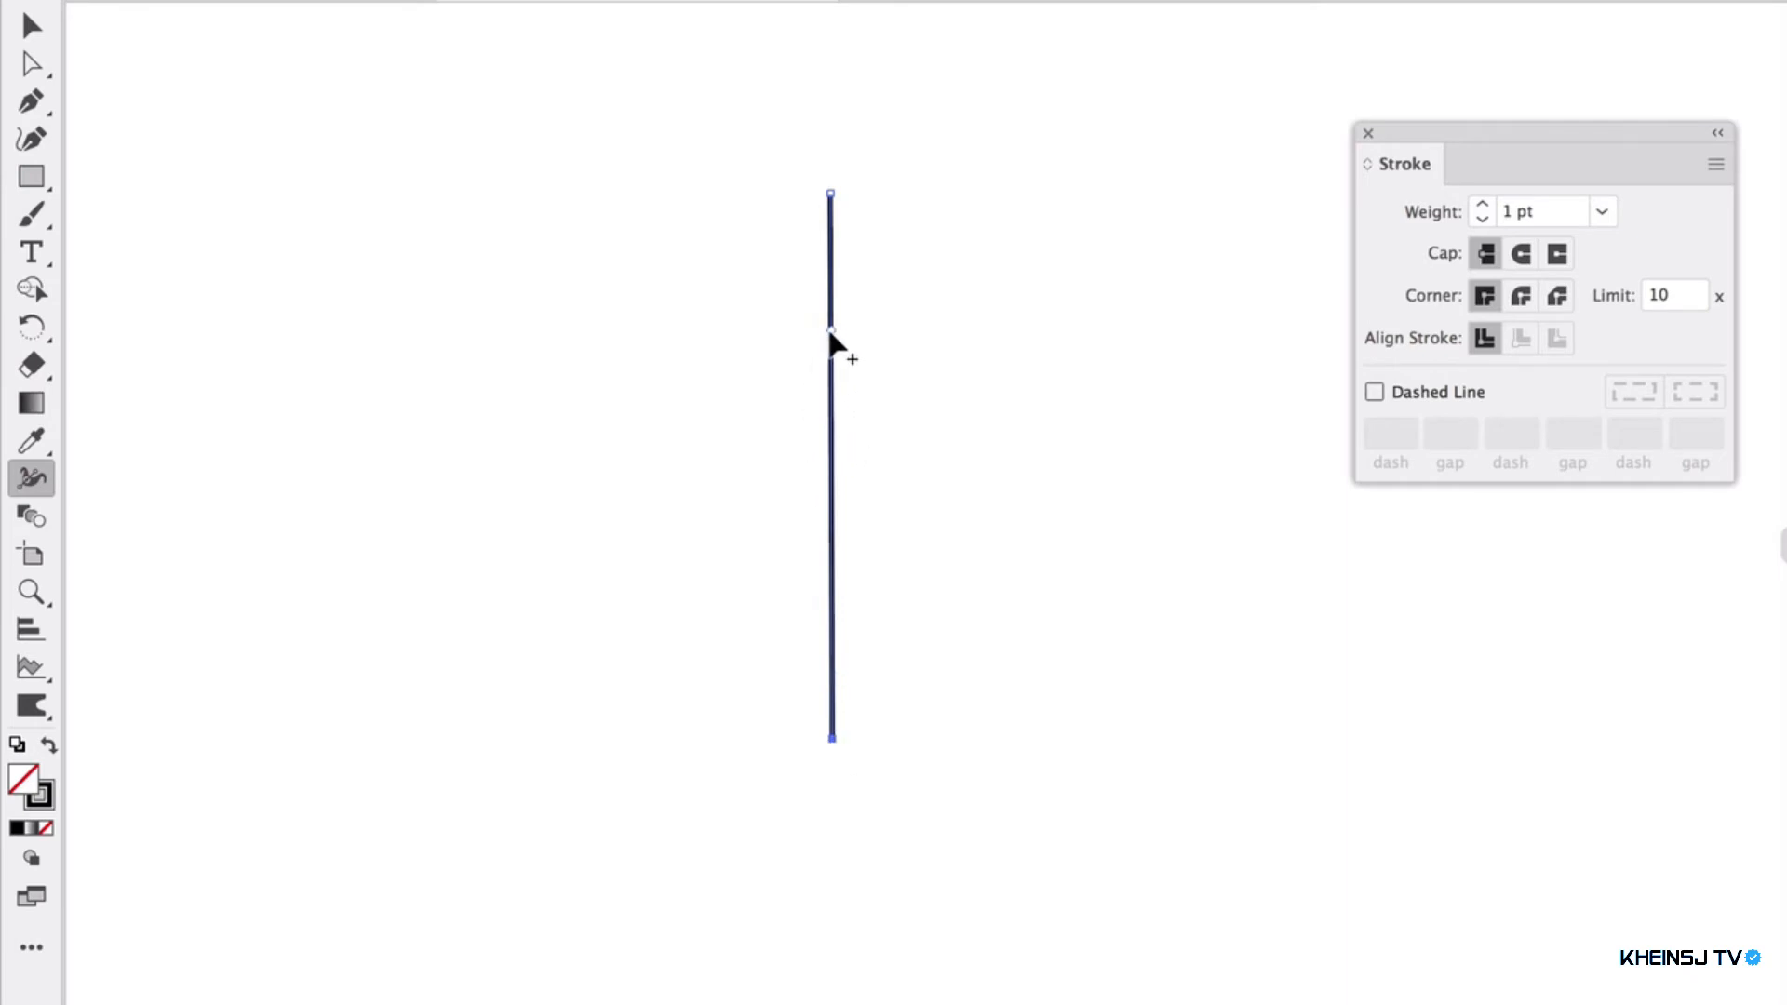
mouse_move(829, 332)
left_mouse_down()
mouse_move(609, 350)
mouse_move(633, 344)
left_mouse_up()
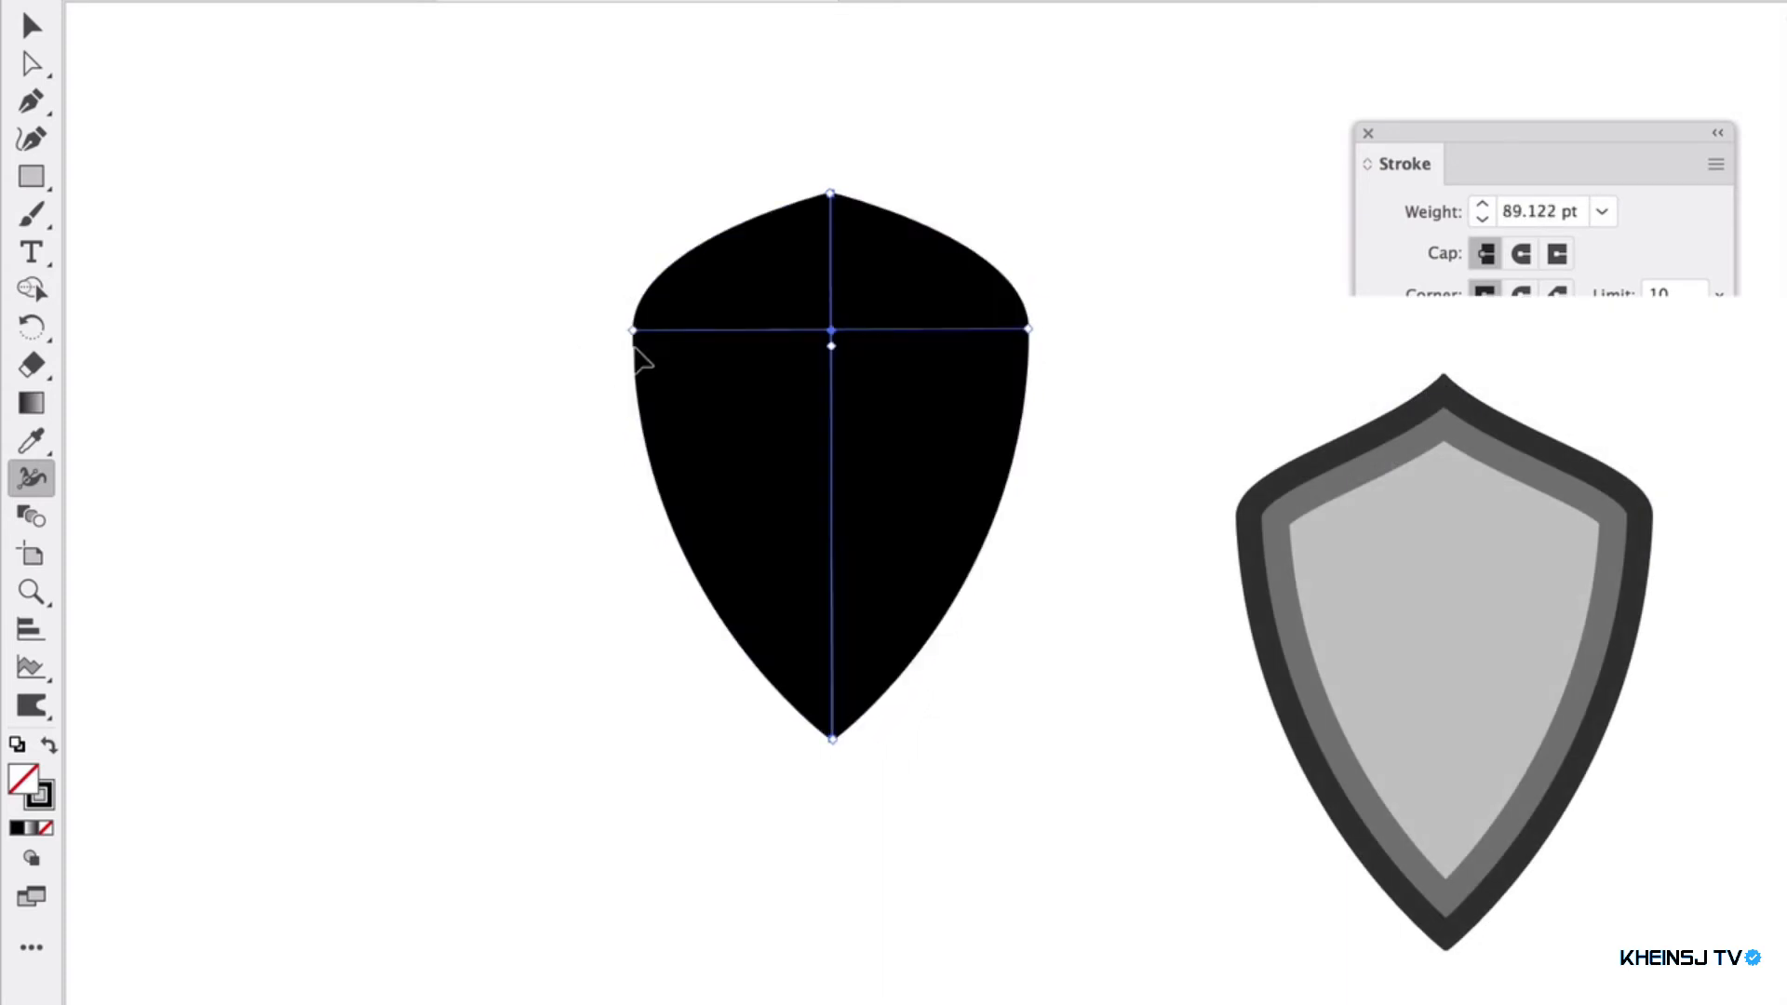
mouse_move(829, 191)
left_mouse_down()
mouse_move(779, 202)
mouse_move(829, 198)
left_mouse_up()
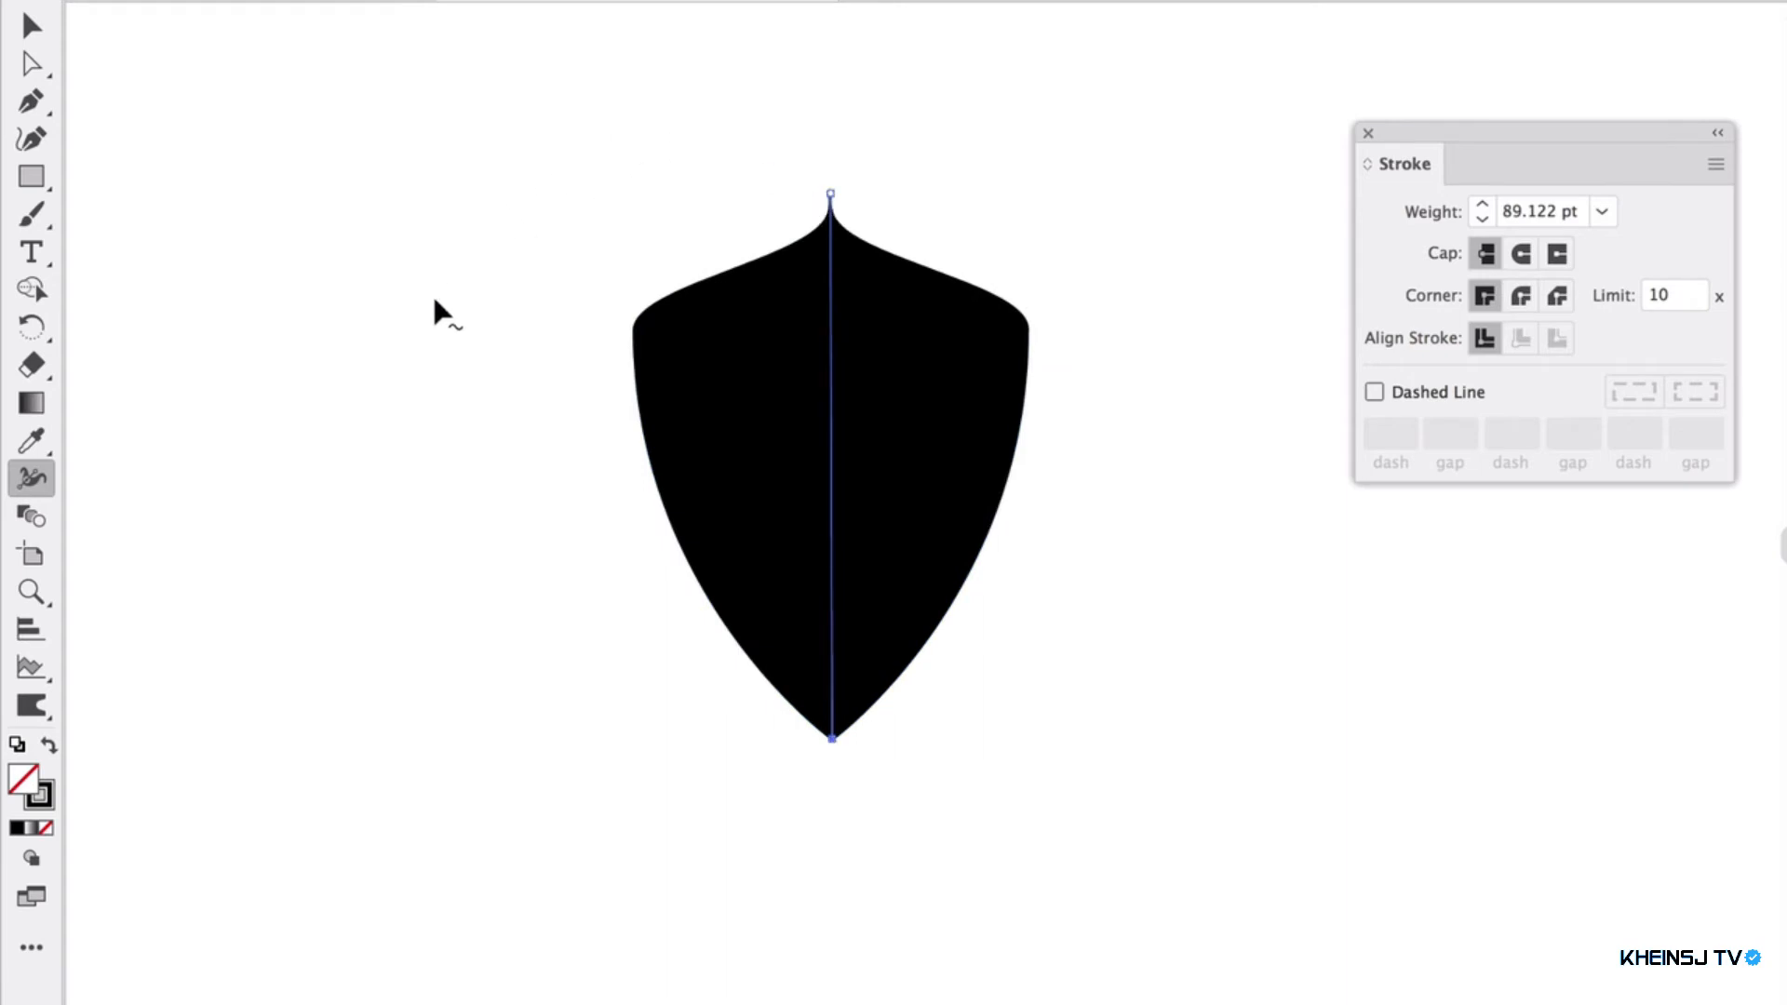
Try width changes along the lower half of the shield with the Width tool, undoing each one
left_click_drag(831, 498, 736, 527)
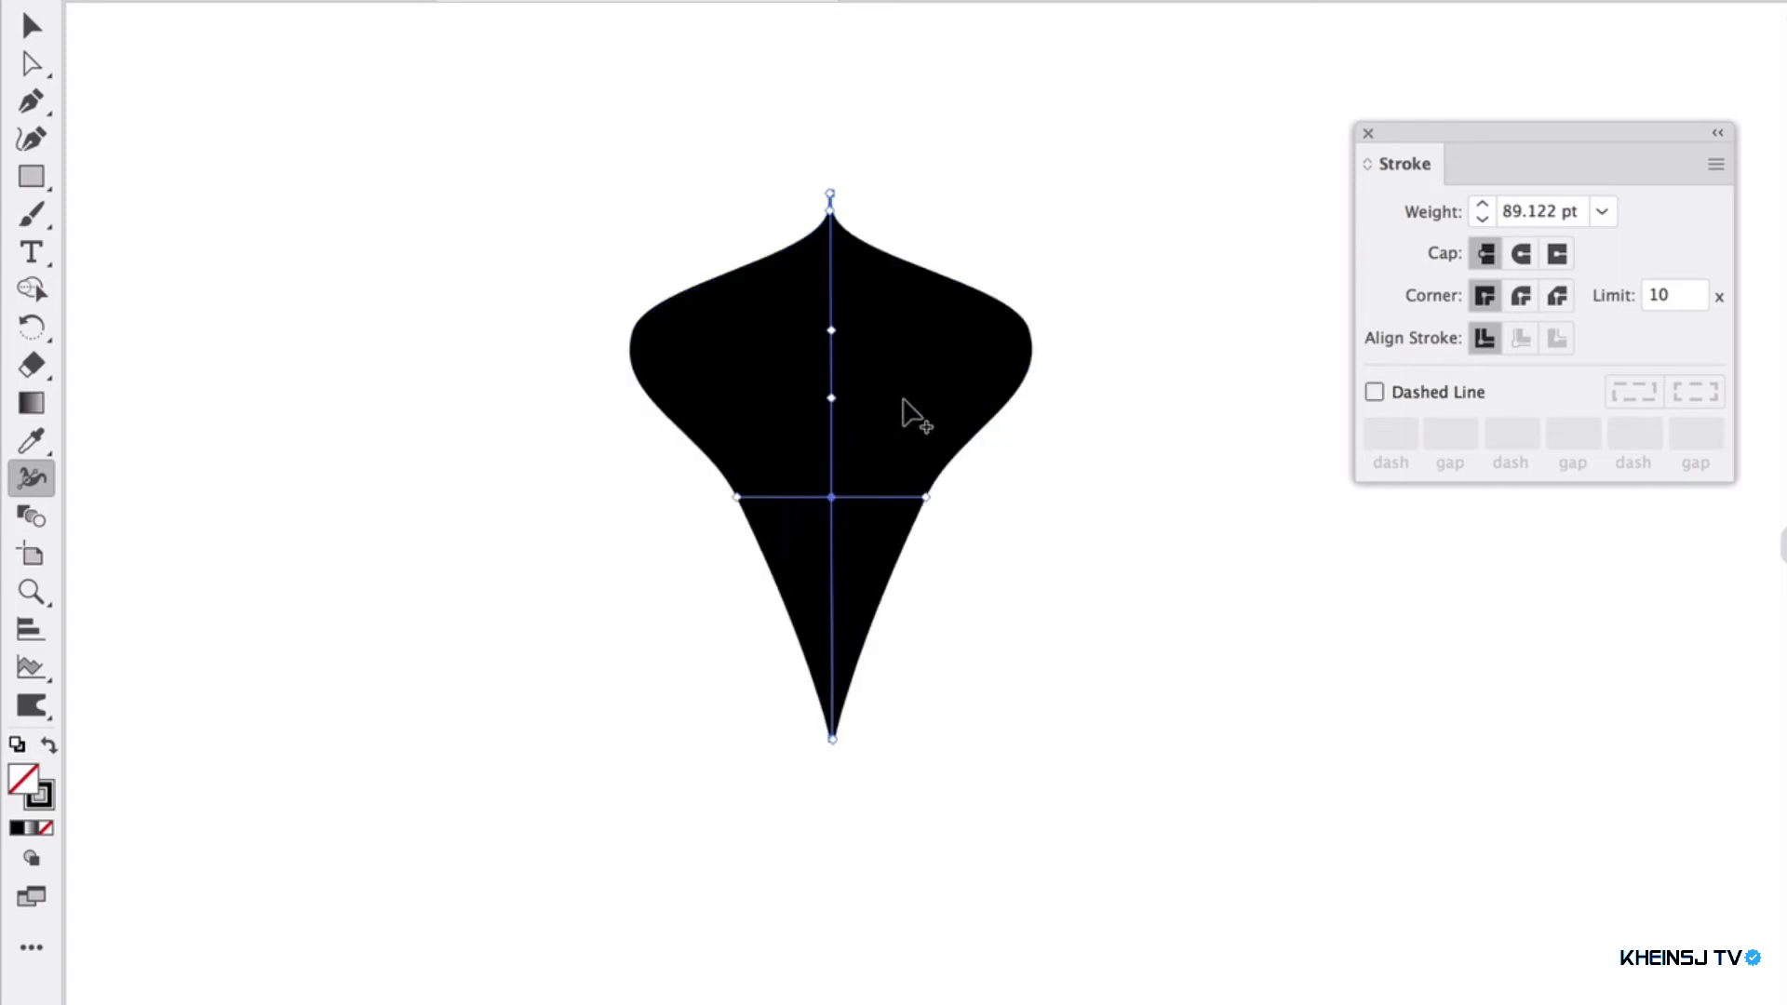
key("super+z")
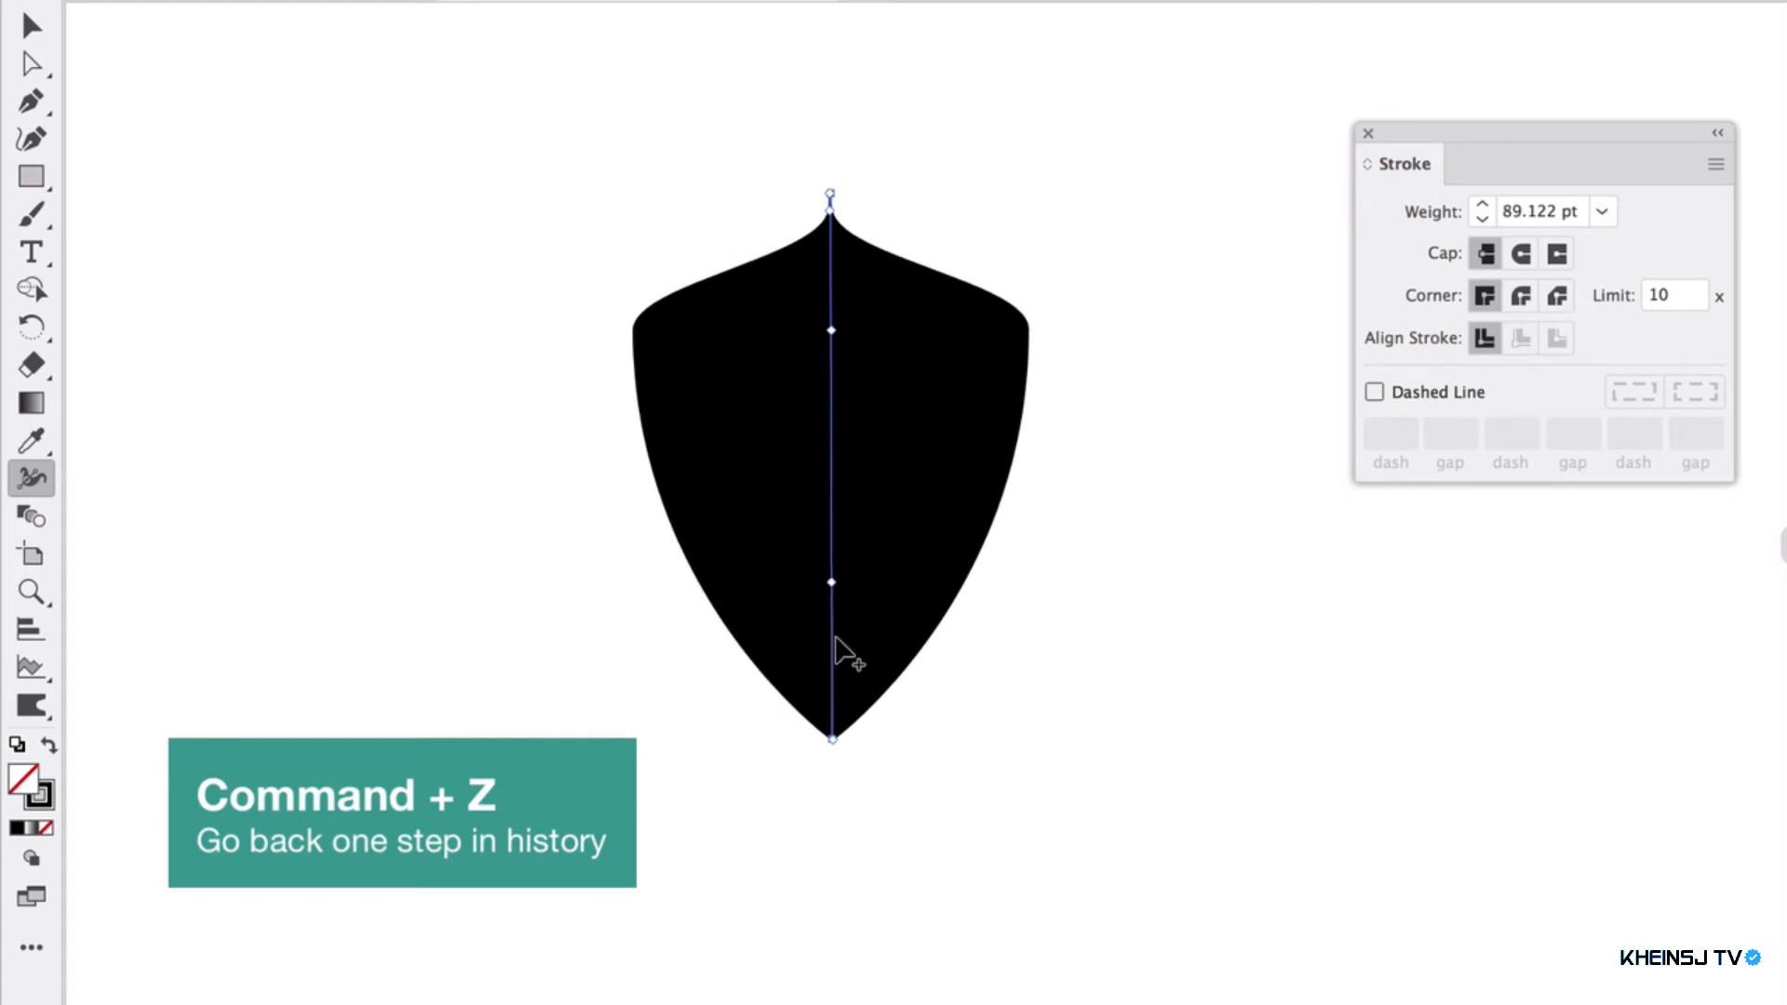
left_click_drag(835, 672, 731, 689)
key("super+z")
mouse_move(715, 605)
left_mouse_down()
mouse_move(671, 607)
mouse_move(698, 605)
left_mouse_up()
key("super+z")
Widen the pinched width point just below the shield's top end slightly, and deselect the shield
left_click_drag(831, 209, 808, 211)
left_click(31, 26)
left_click(453, 645)
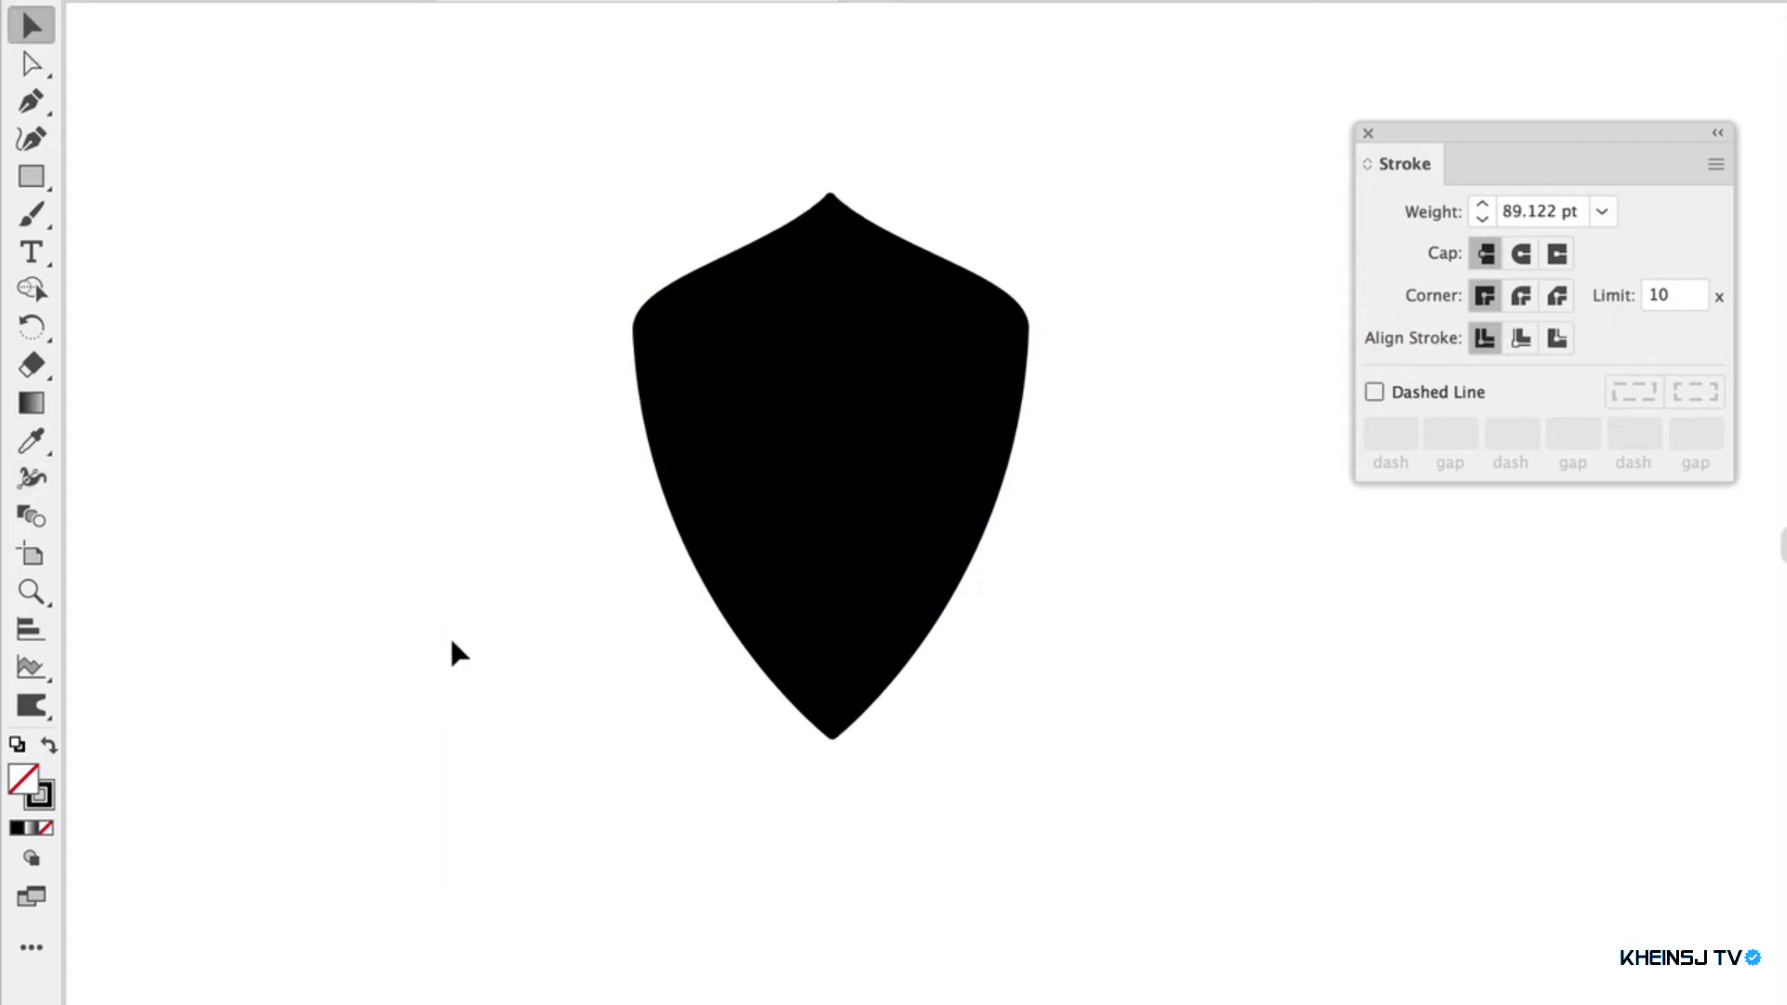
Convert the shield's stroke into a filled shape with Outline Stroke, and deselect it
left_click(783, 458)
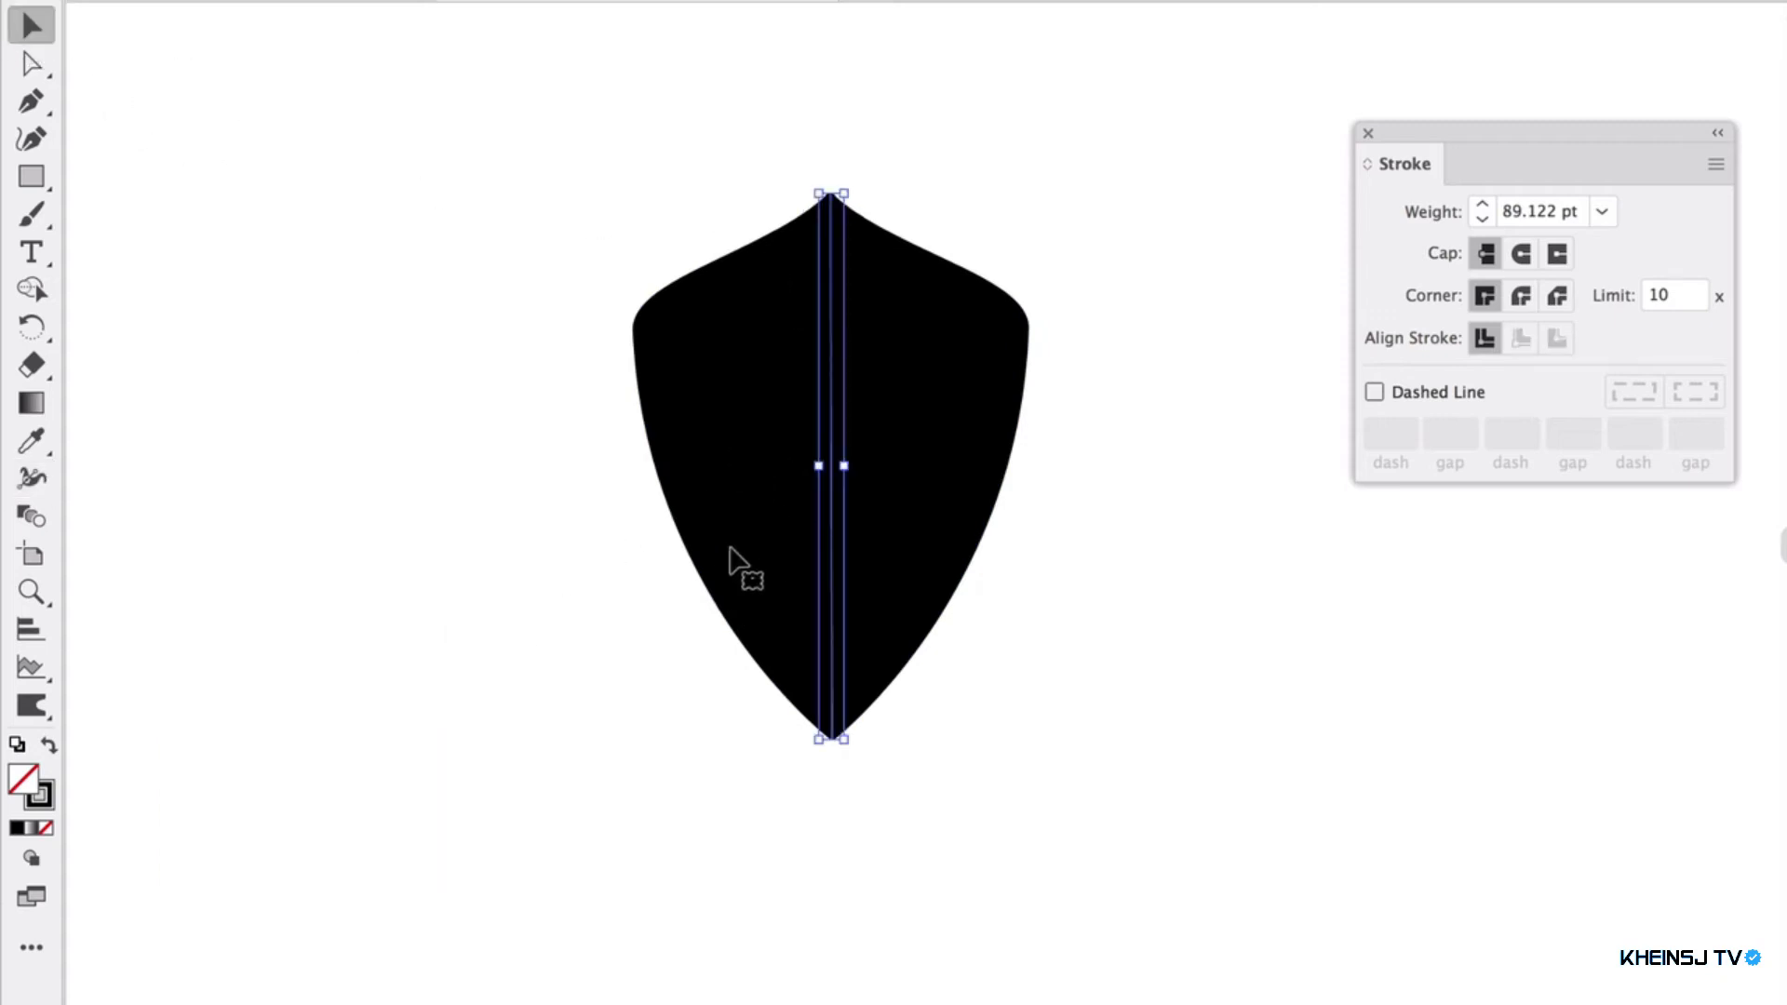
left_click(372, 2)
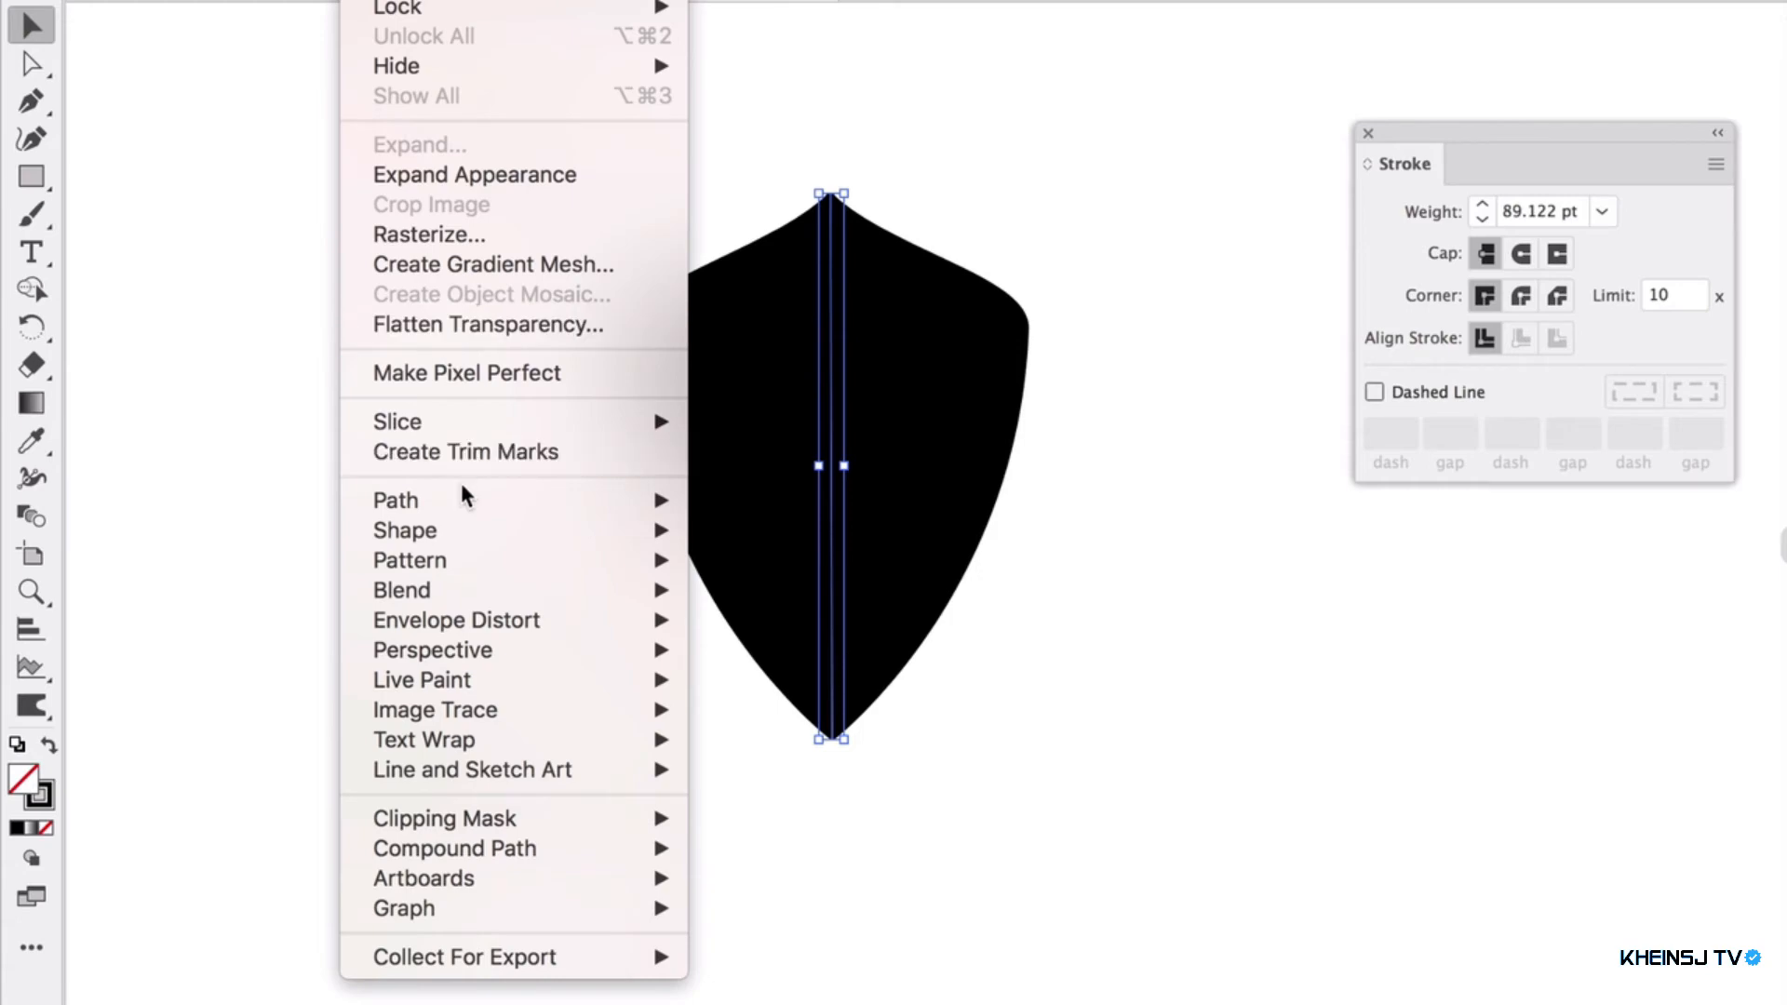
mouse_move(468, 503)
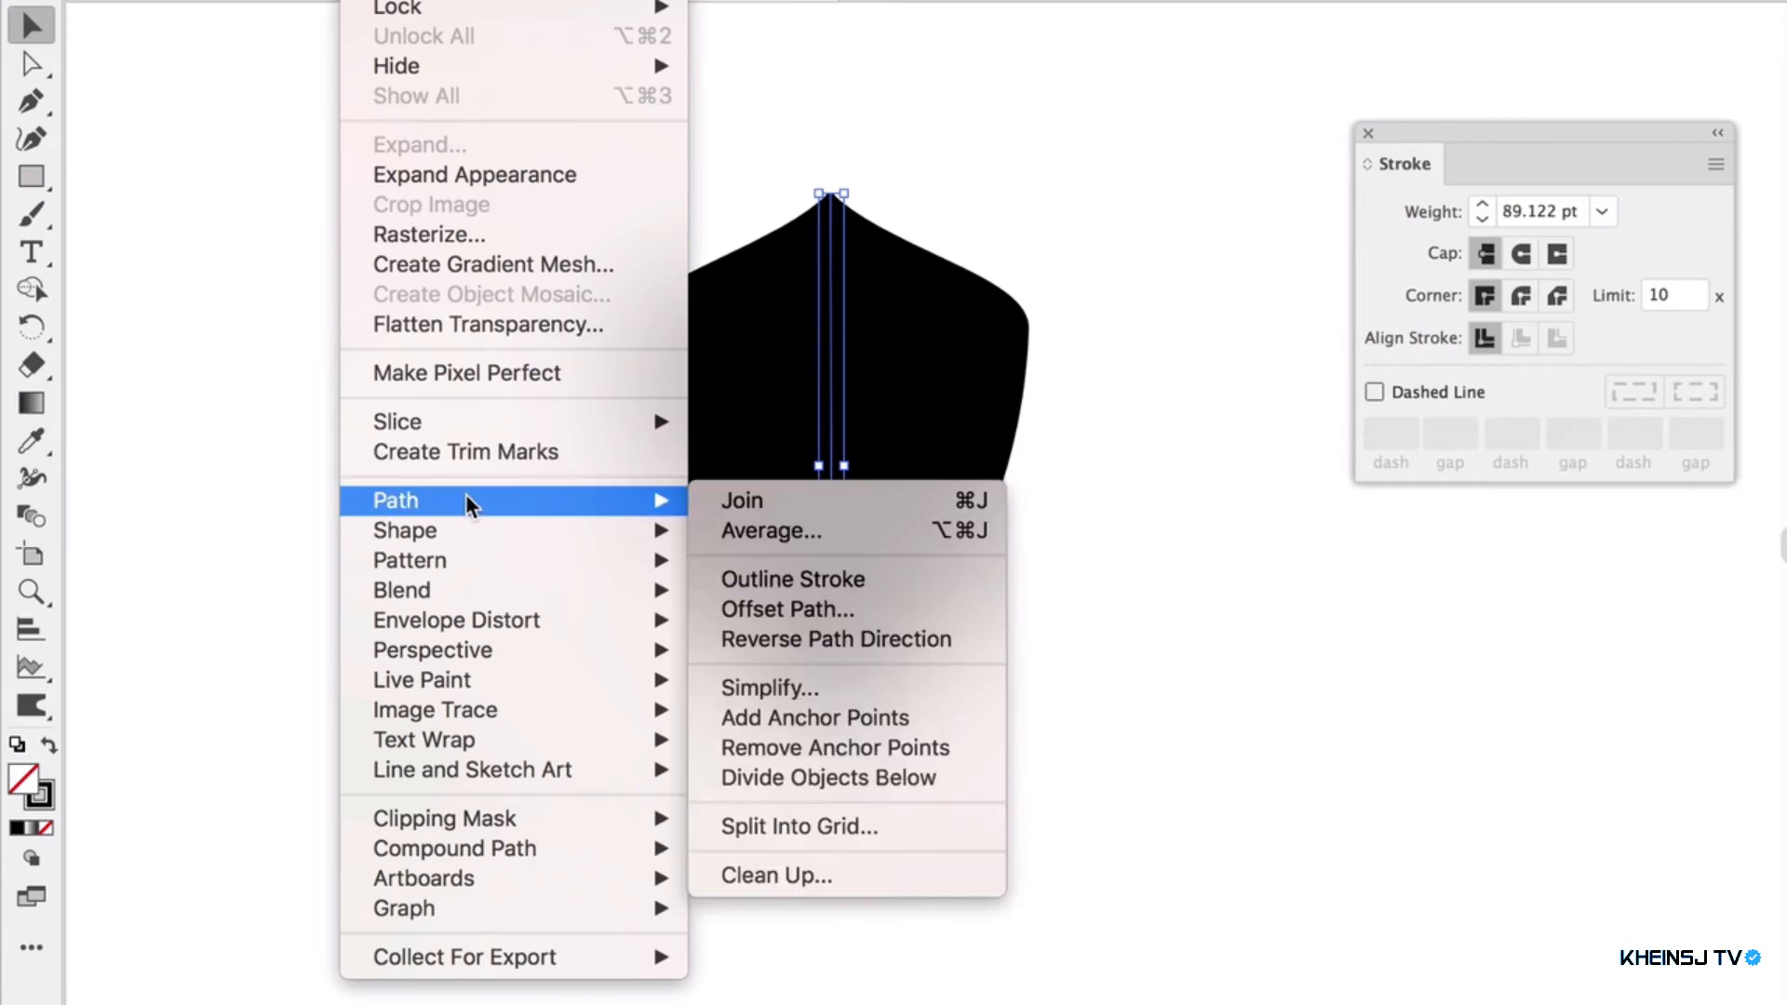
left_click(794, 589)
left_click(323, 272)
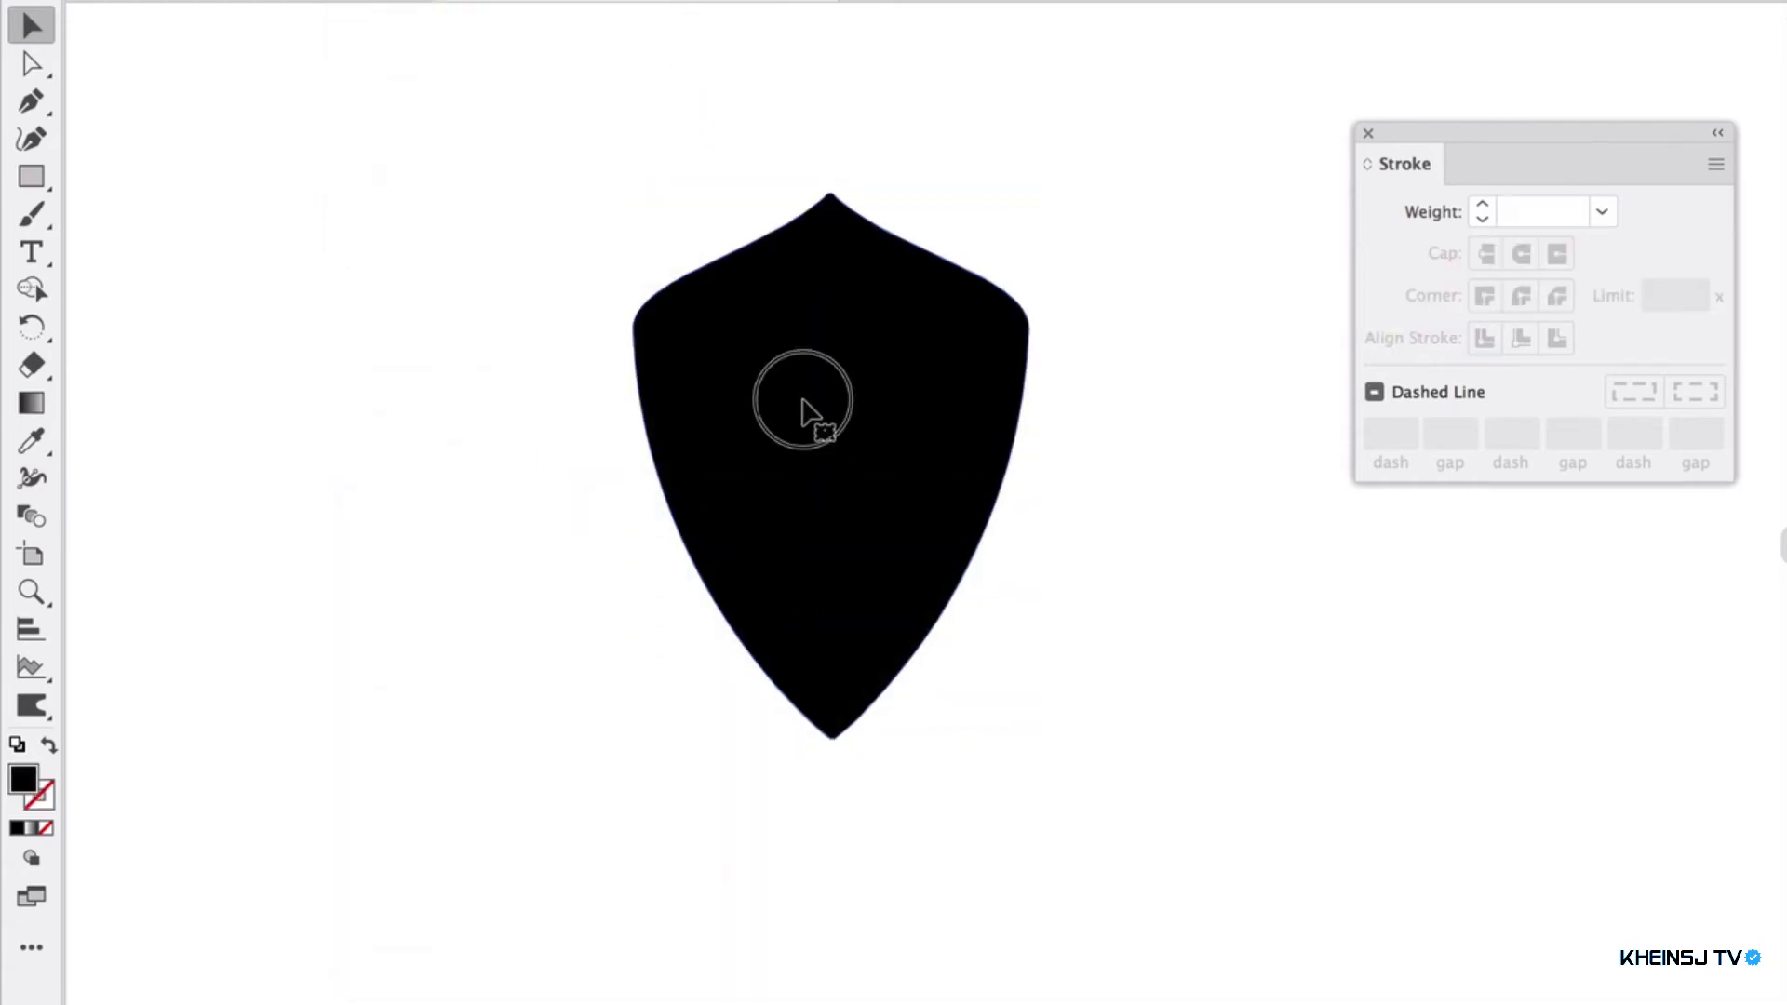
Move the outlined shield slightly down and to the left, and deselect it
left_click(798, 404)
left_click_drag(826, 446, 798, 512)
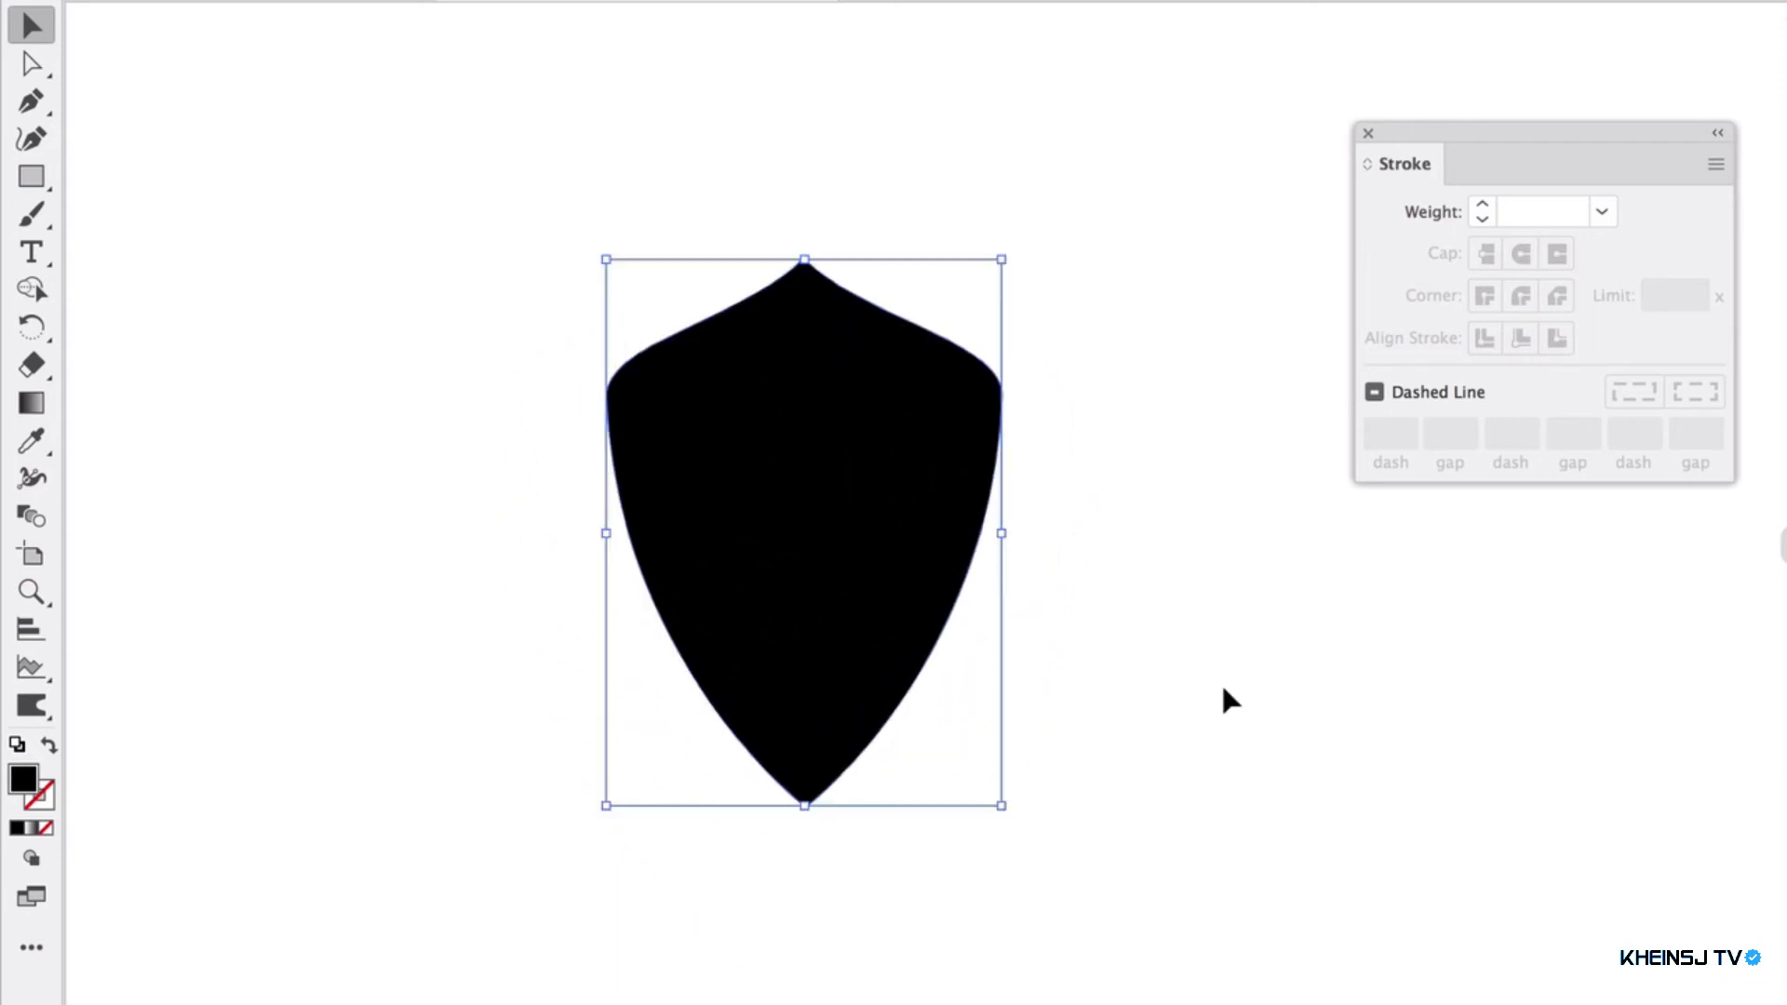
left_click(1287, 758)
left_click(778, 426)
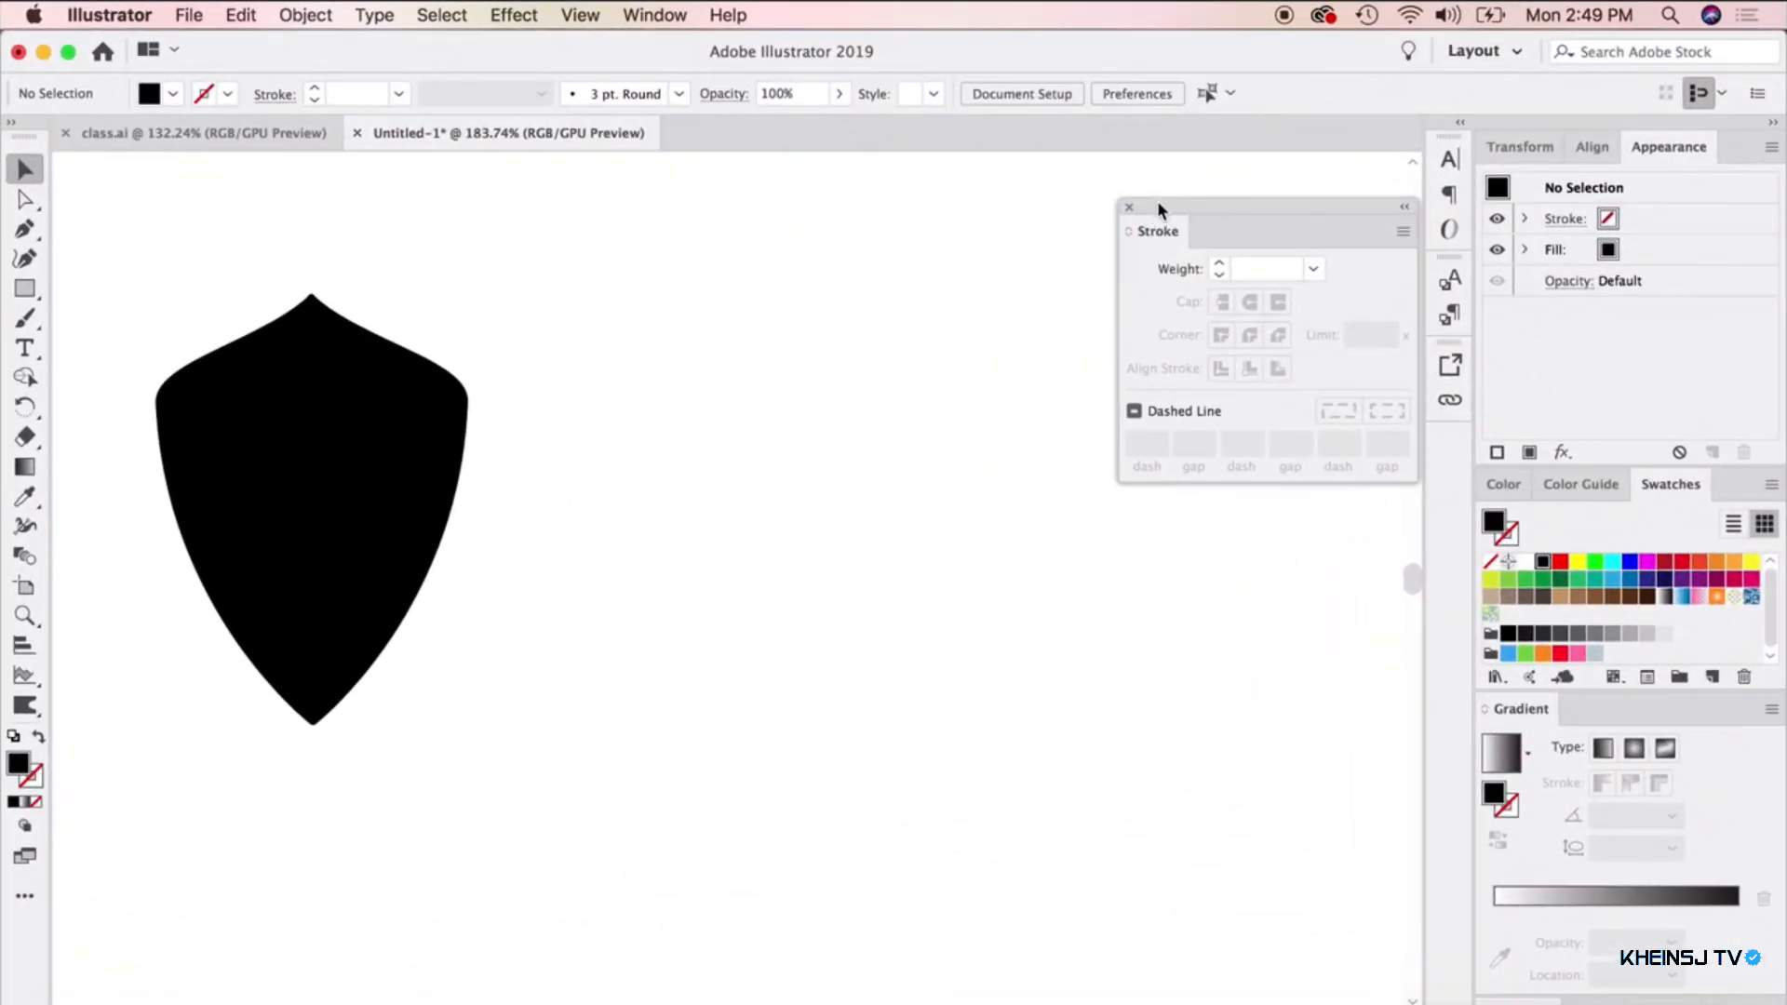
Draw a circle beside the shield with the Ellipse tool and swap fill and stroke to leave only a black outline
left_click_drag(25, 288, 112, 323)
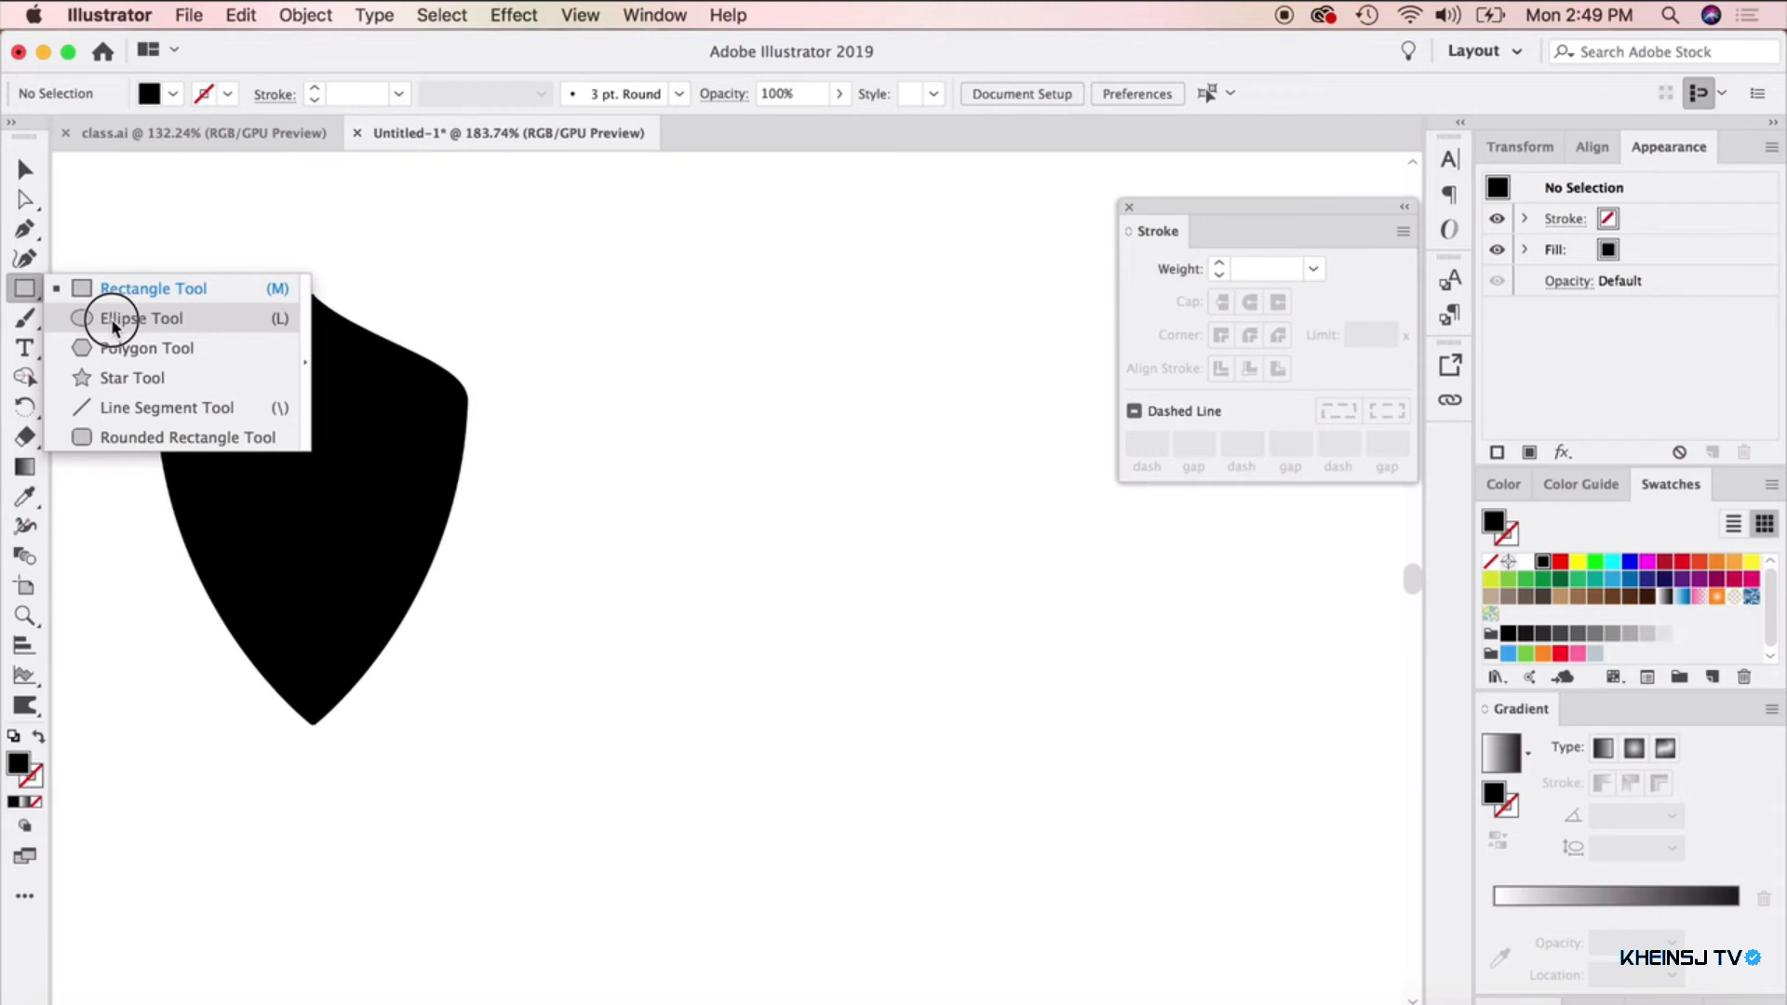
left_click_drag(114, 326, 113, 326)
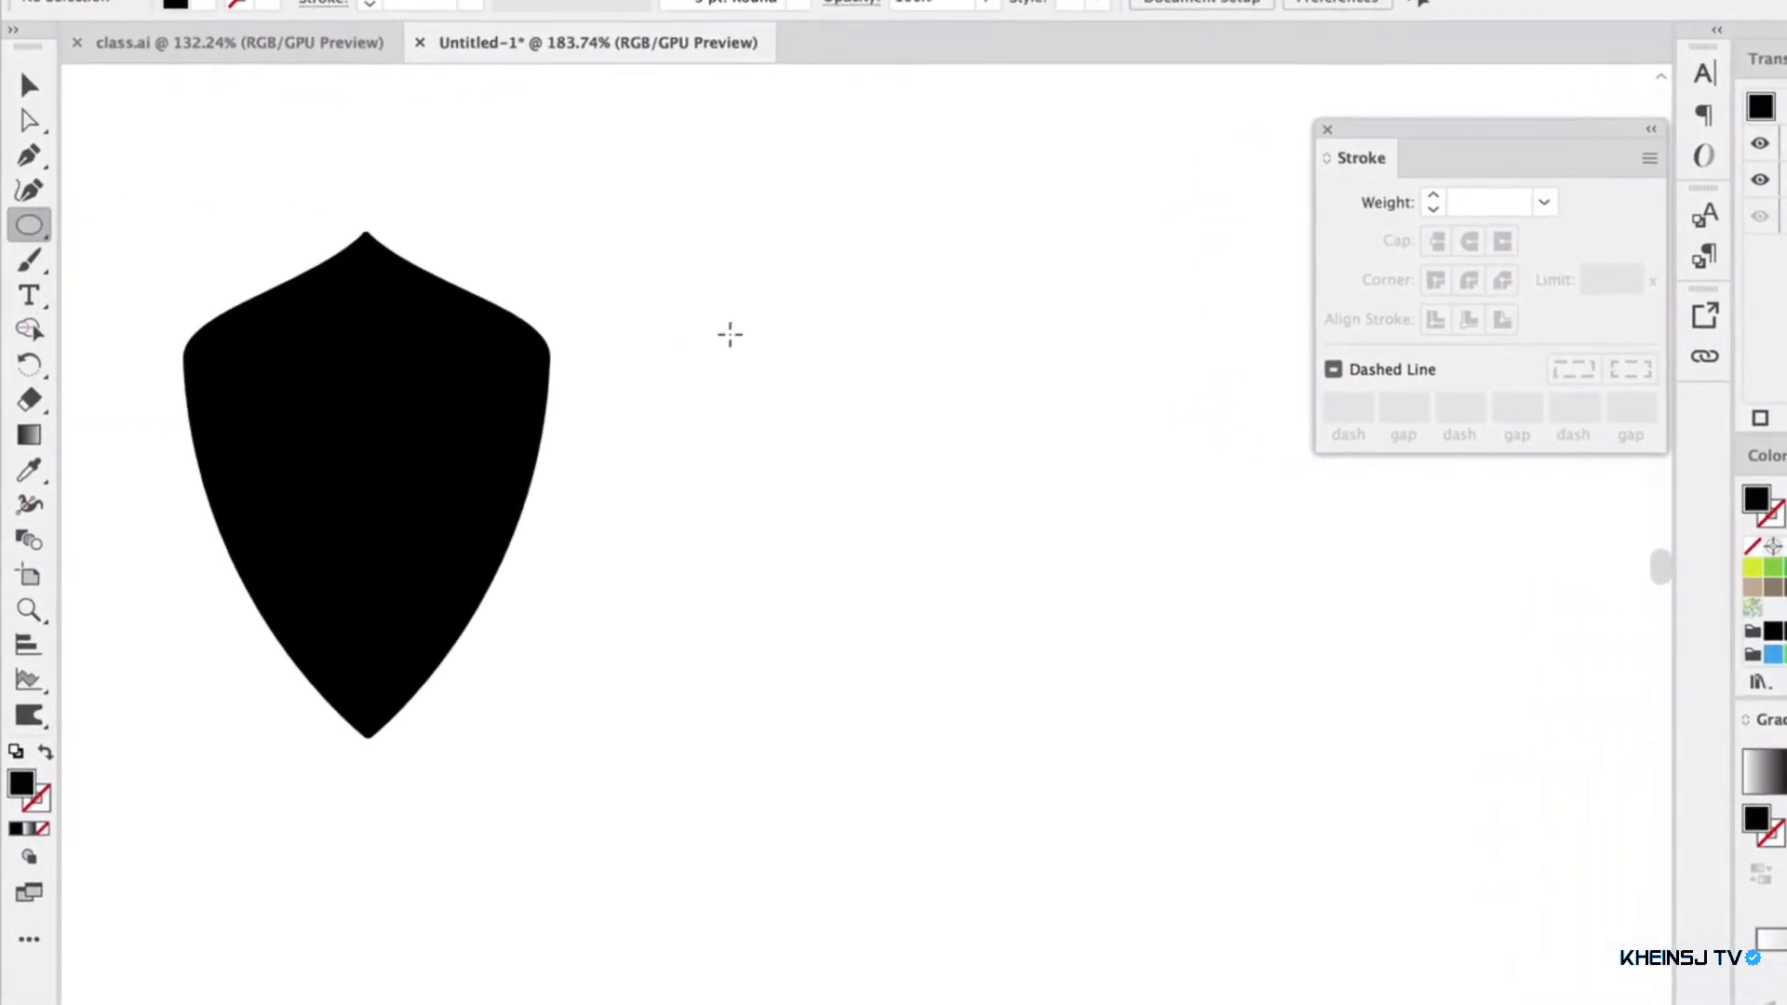
left_click_drag(654, 328, 990, 731)
left_click_drag(1116, 744, 1187, 745)
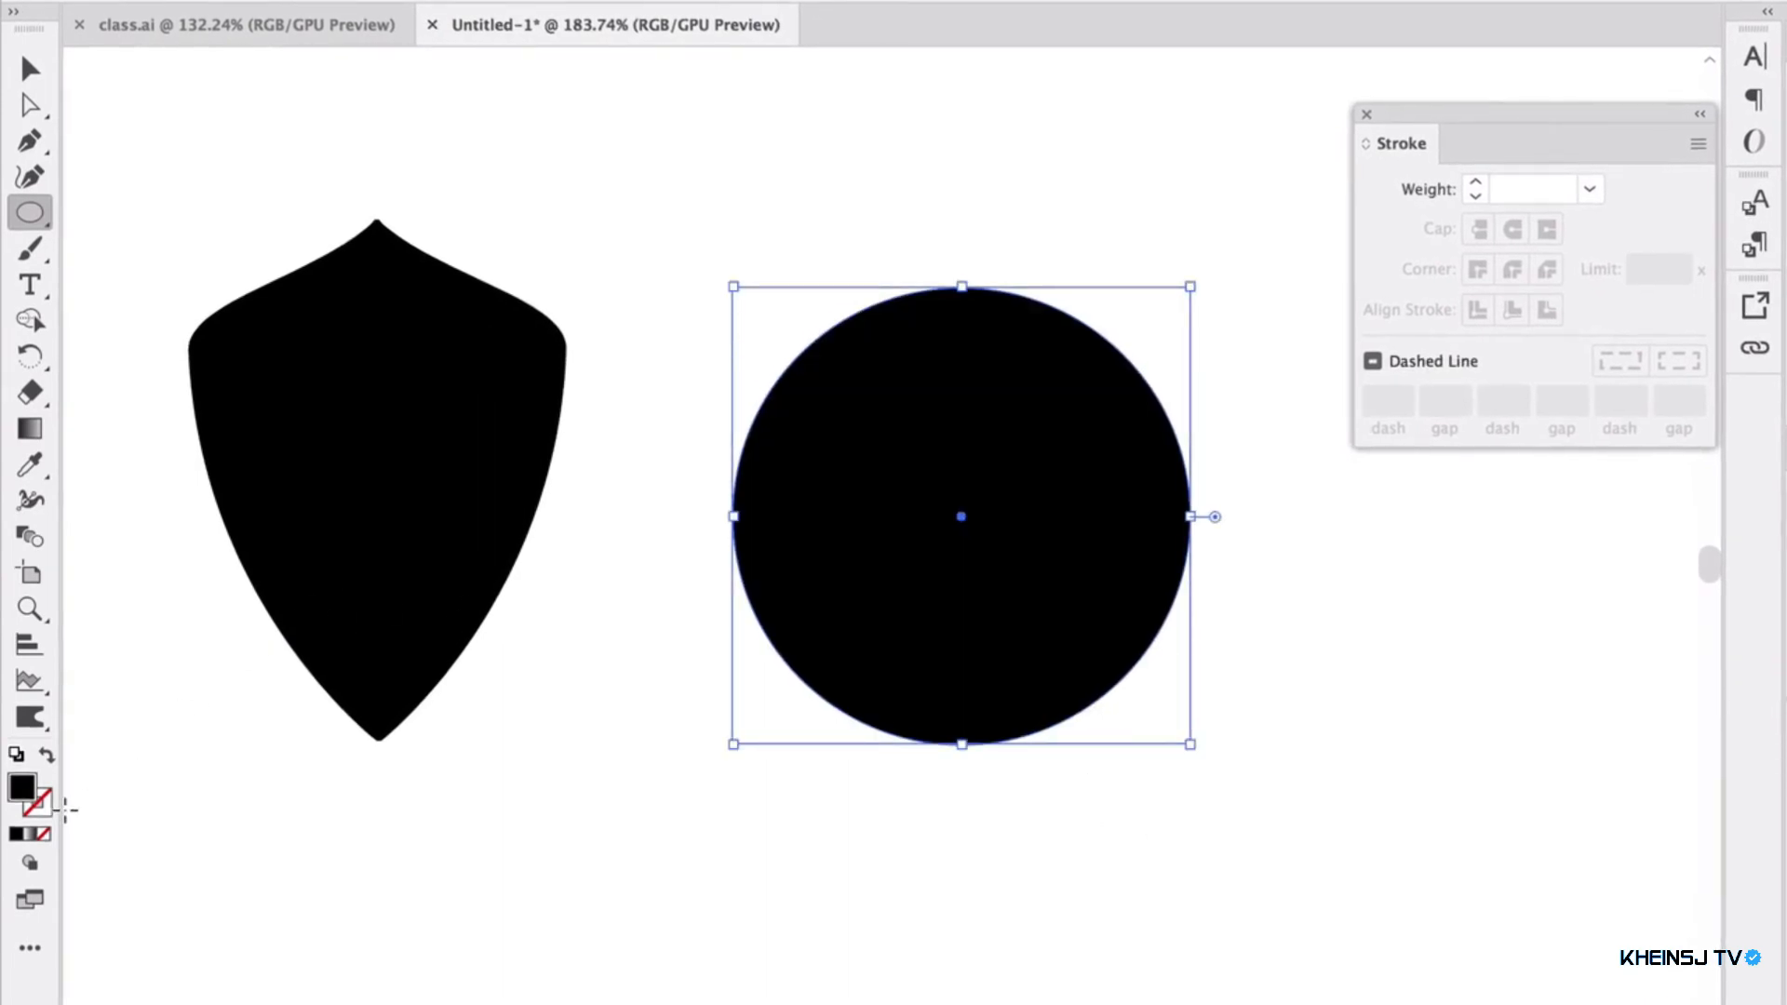
left_click(45, 758)
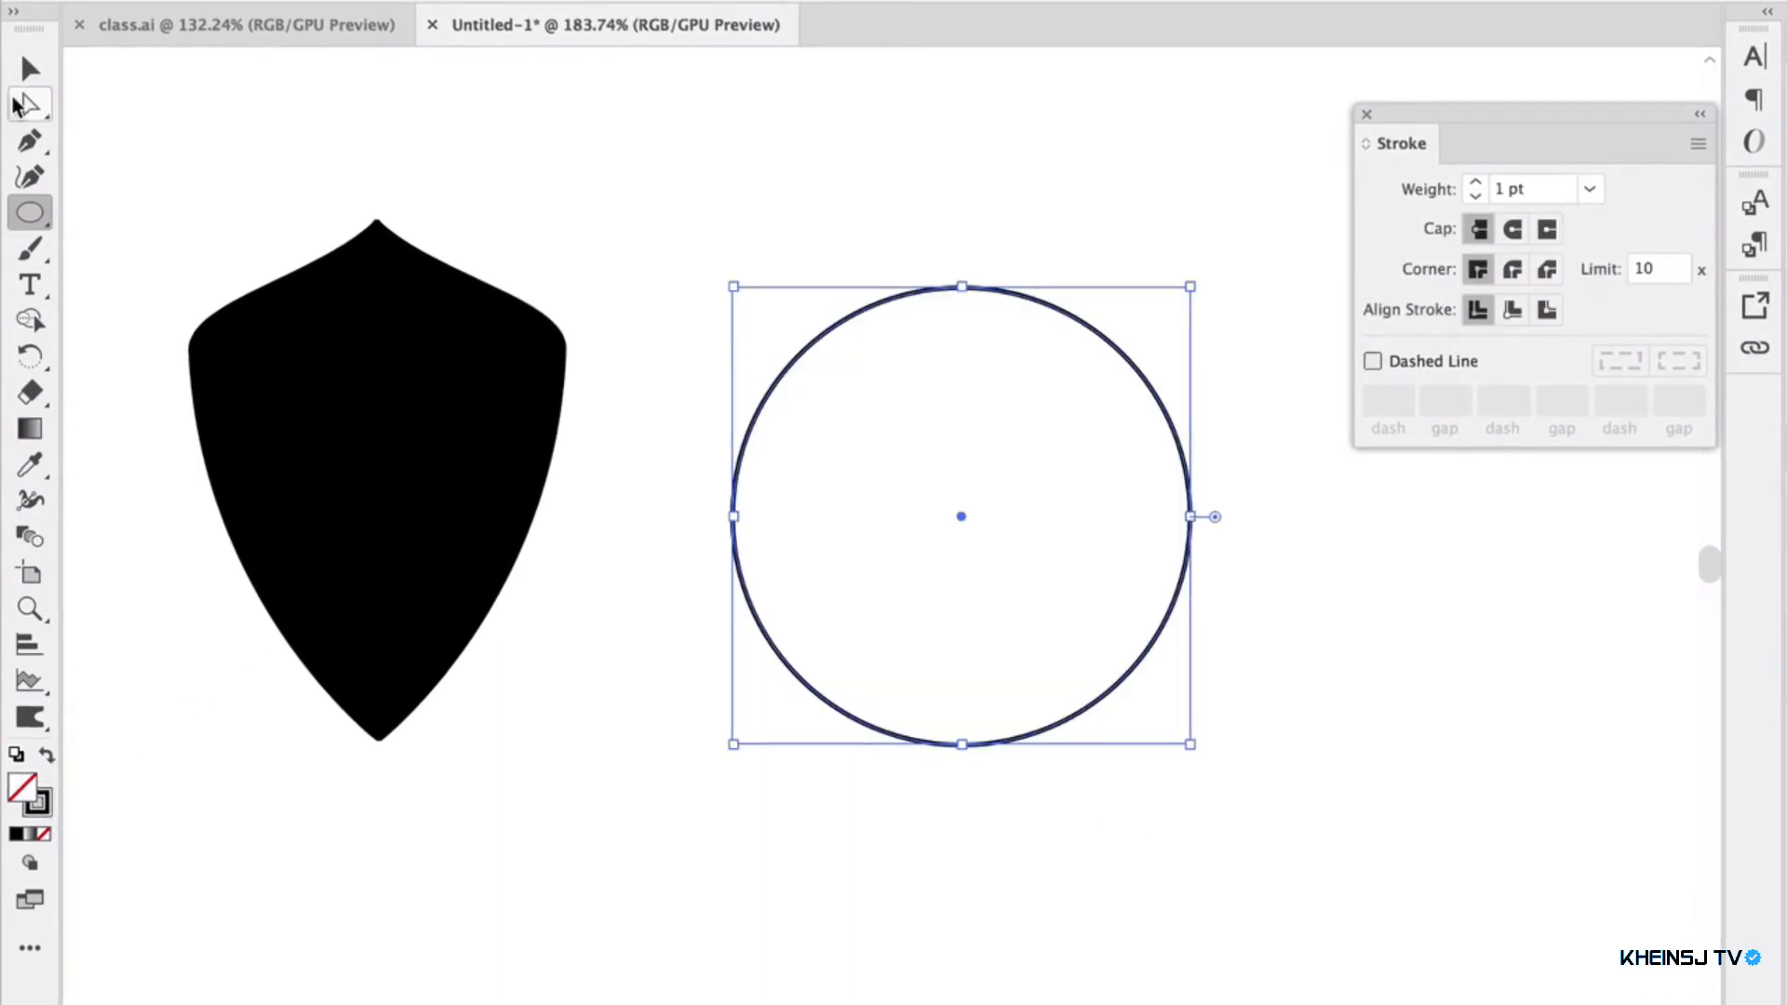
left_click(31, 68)
Widen the circle's outline to about 24 pt at the top and less at the bottom with the Width tool, and deselect it
left_click(34, 500)
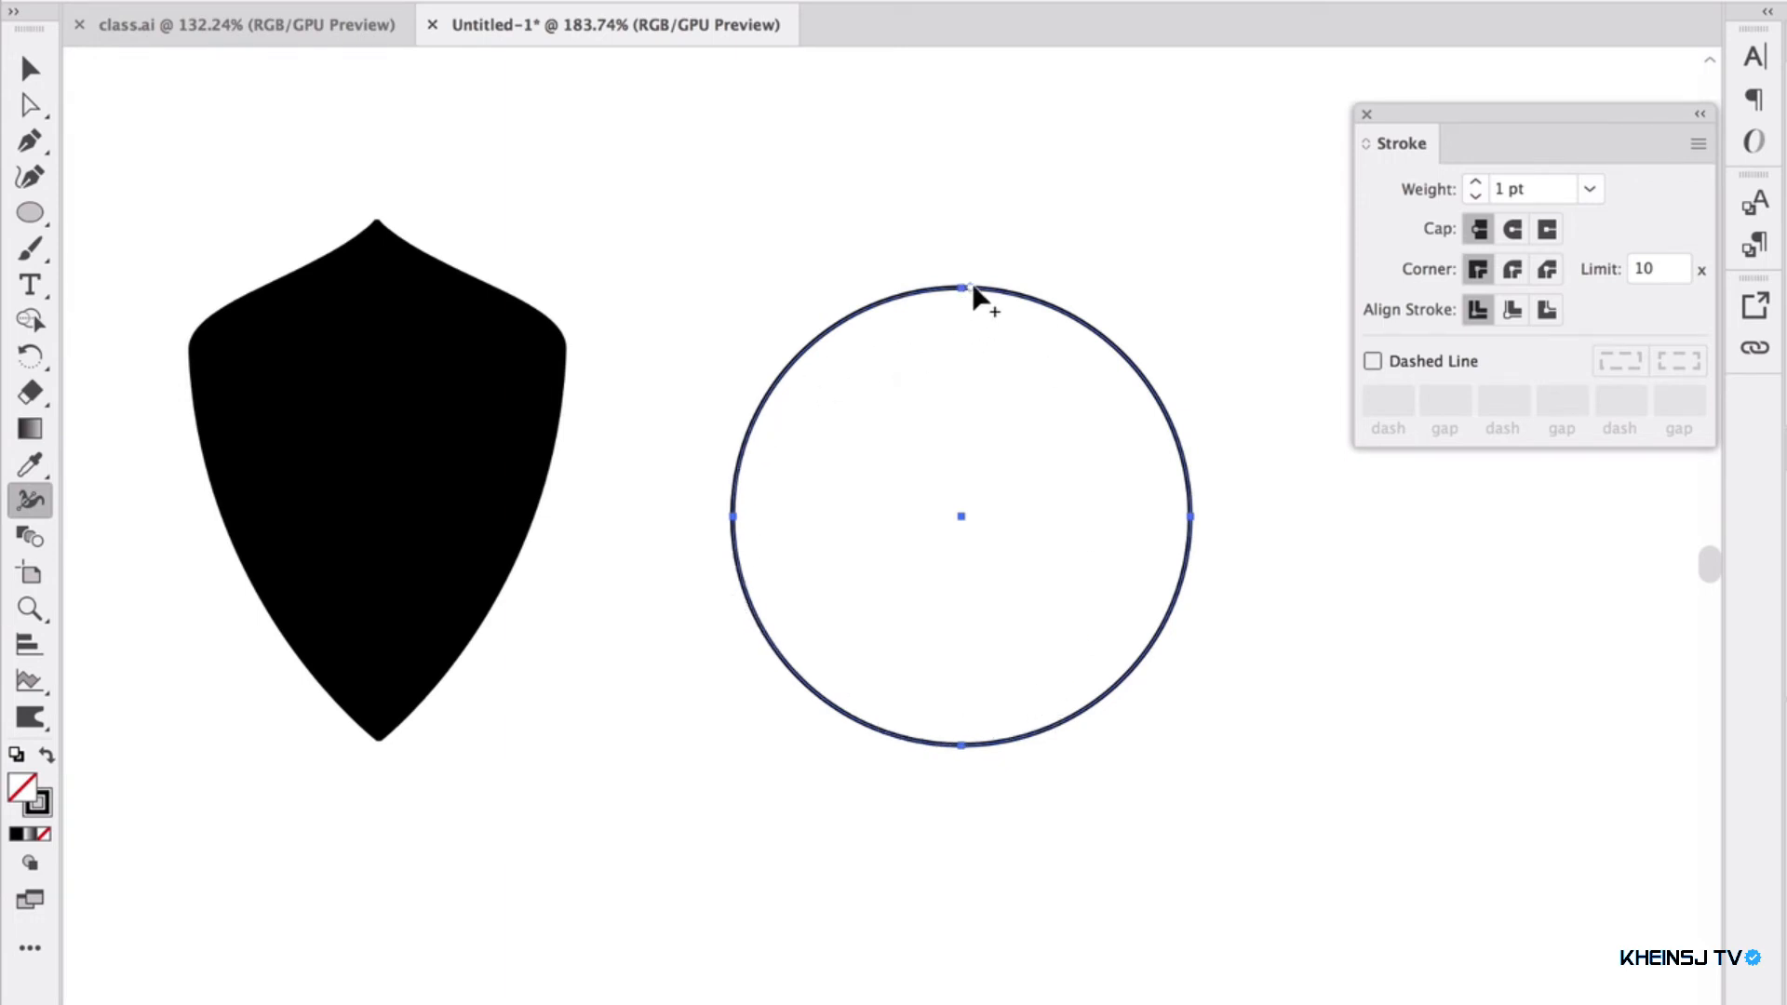
mouse_move(968, 298)
left_mouse_down()
mouse_move(974, 351)
mouse_move(971, 238)
left_mouse_up()
mouse_move(1089, 712)
left_mouse_down()
mouse_move(1109, 702)
mouse_move(1091, 691)
left_mouse_up()
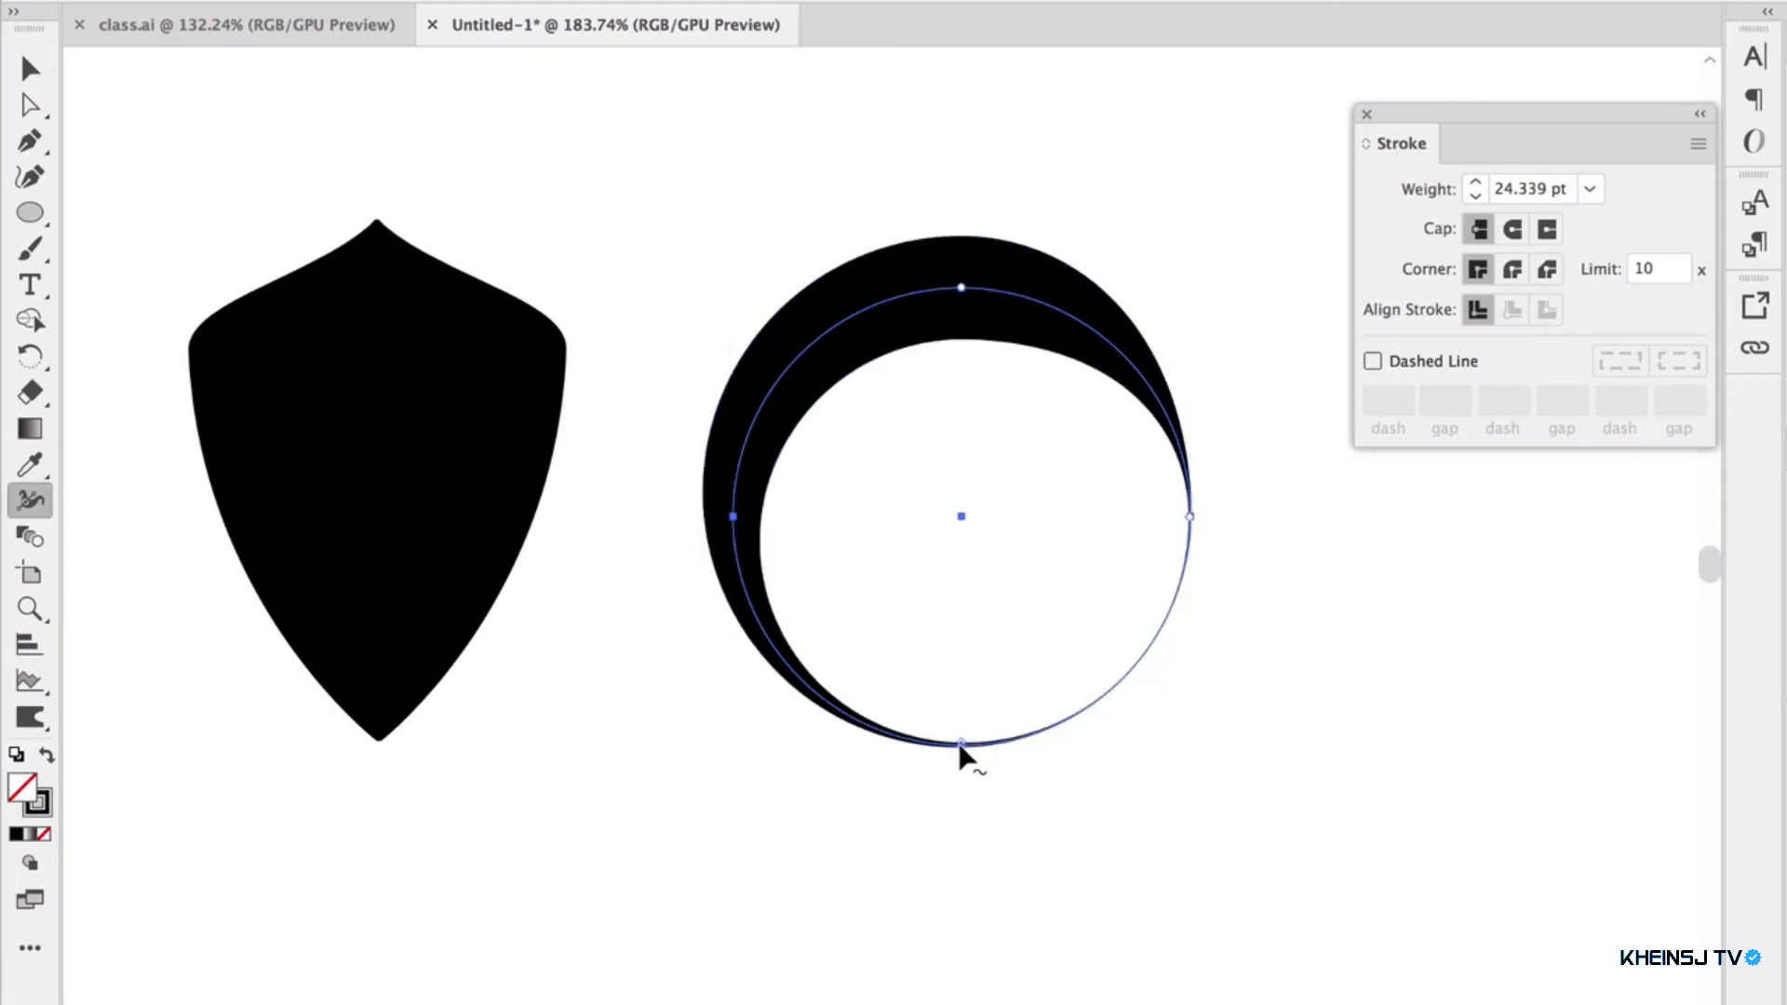
left_click_drag(962, 745, 963, 742)
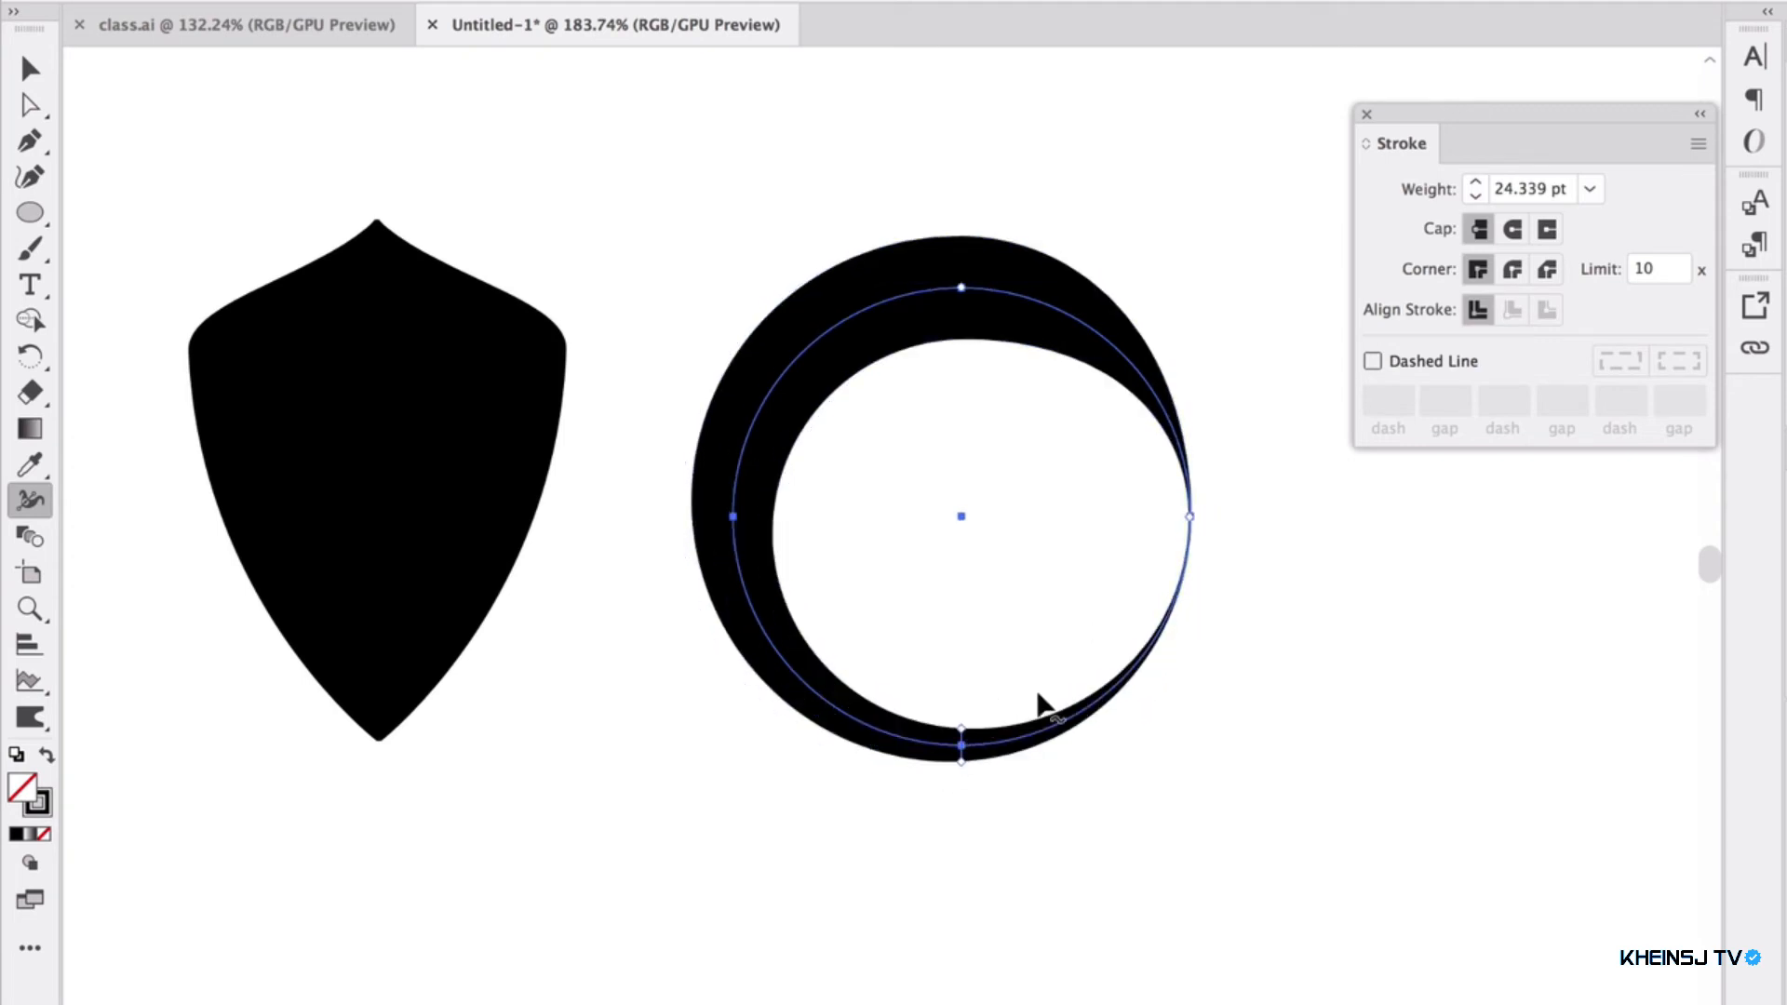
left_click(29, 68)
left_click(171, 91)
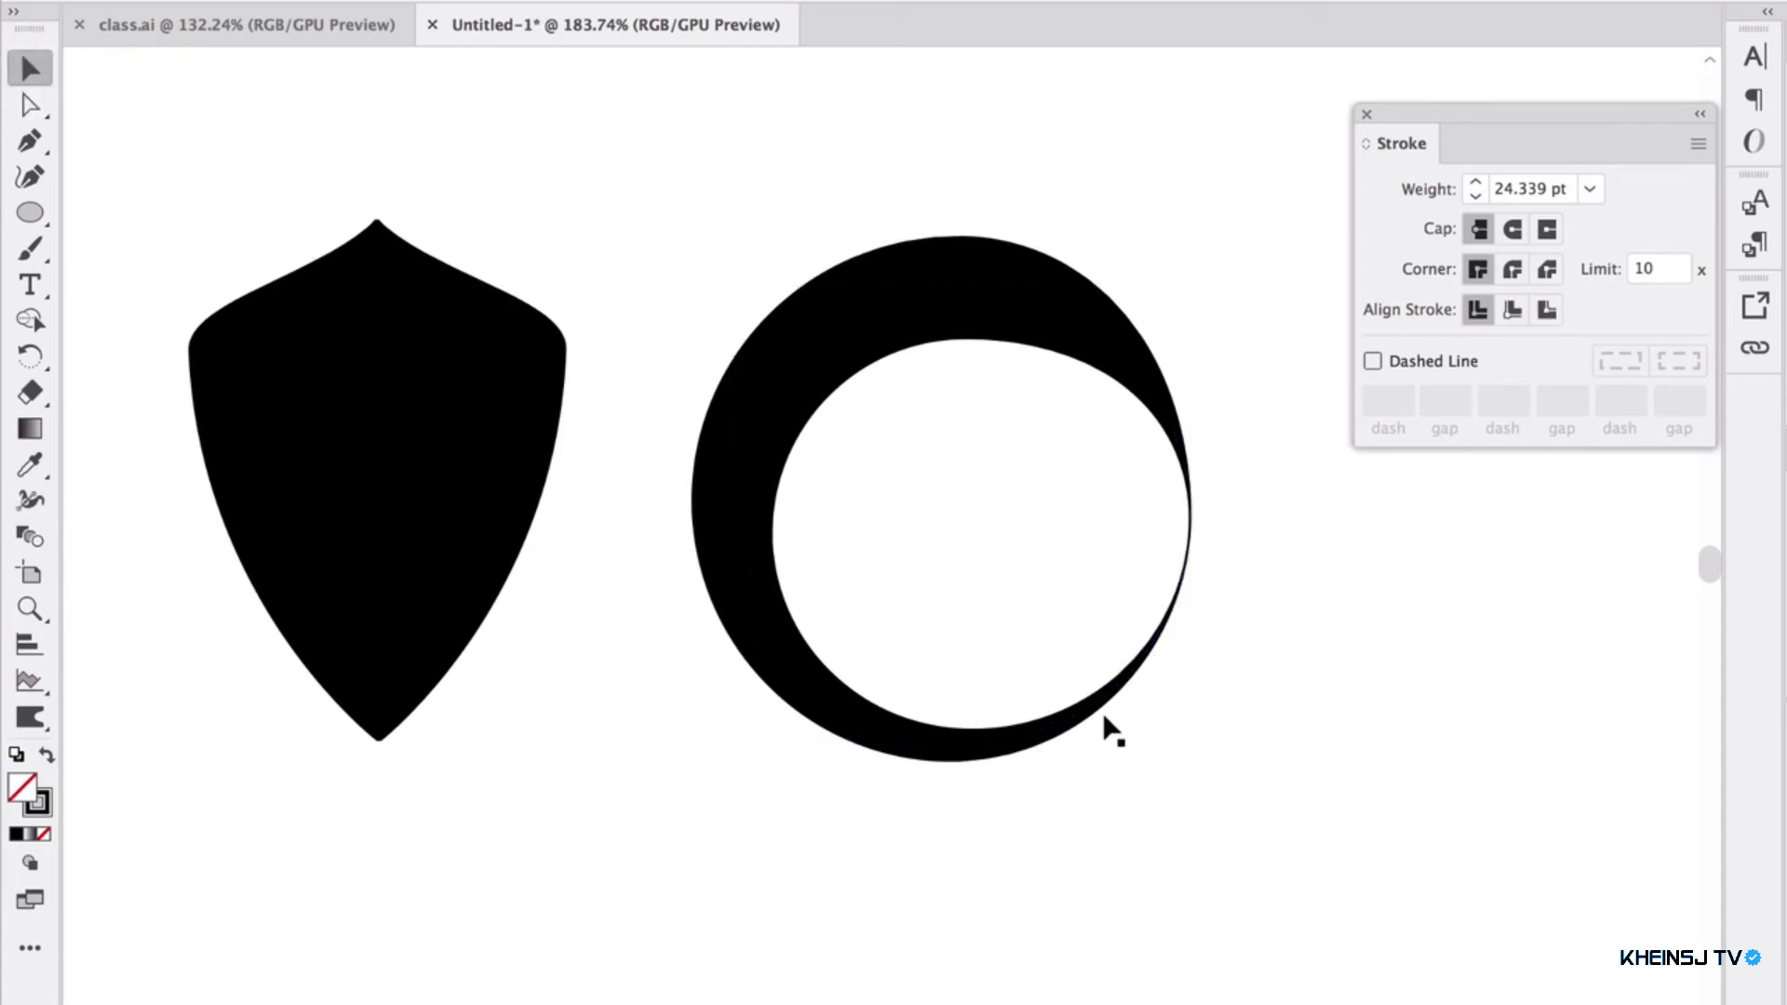
Draw an open wavy path from four anchor points below the shield and circle with the Pen tool
scroll(527, 677, "down", 2)
left_click_drag(29, 212, 30, 142)
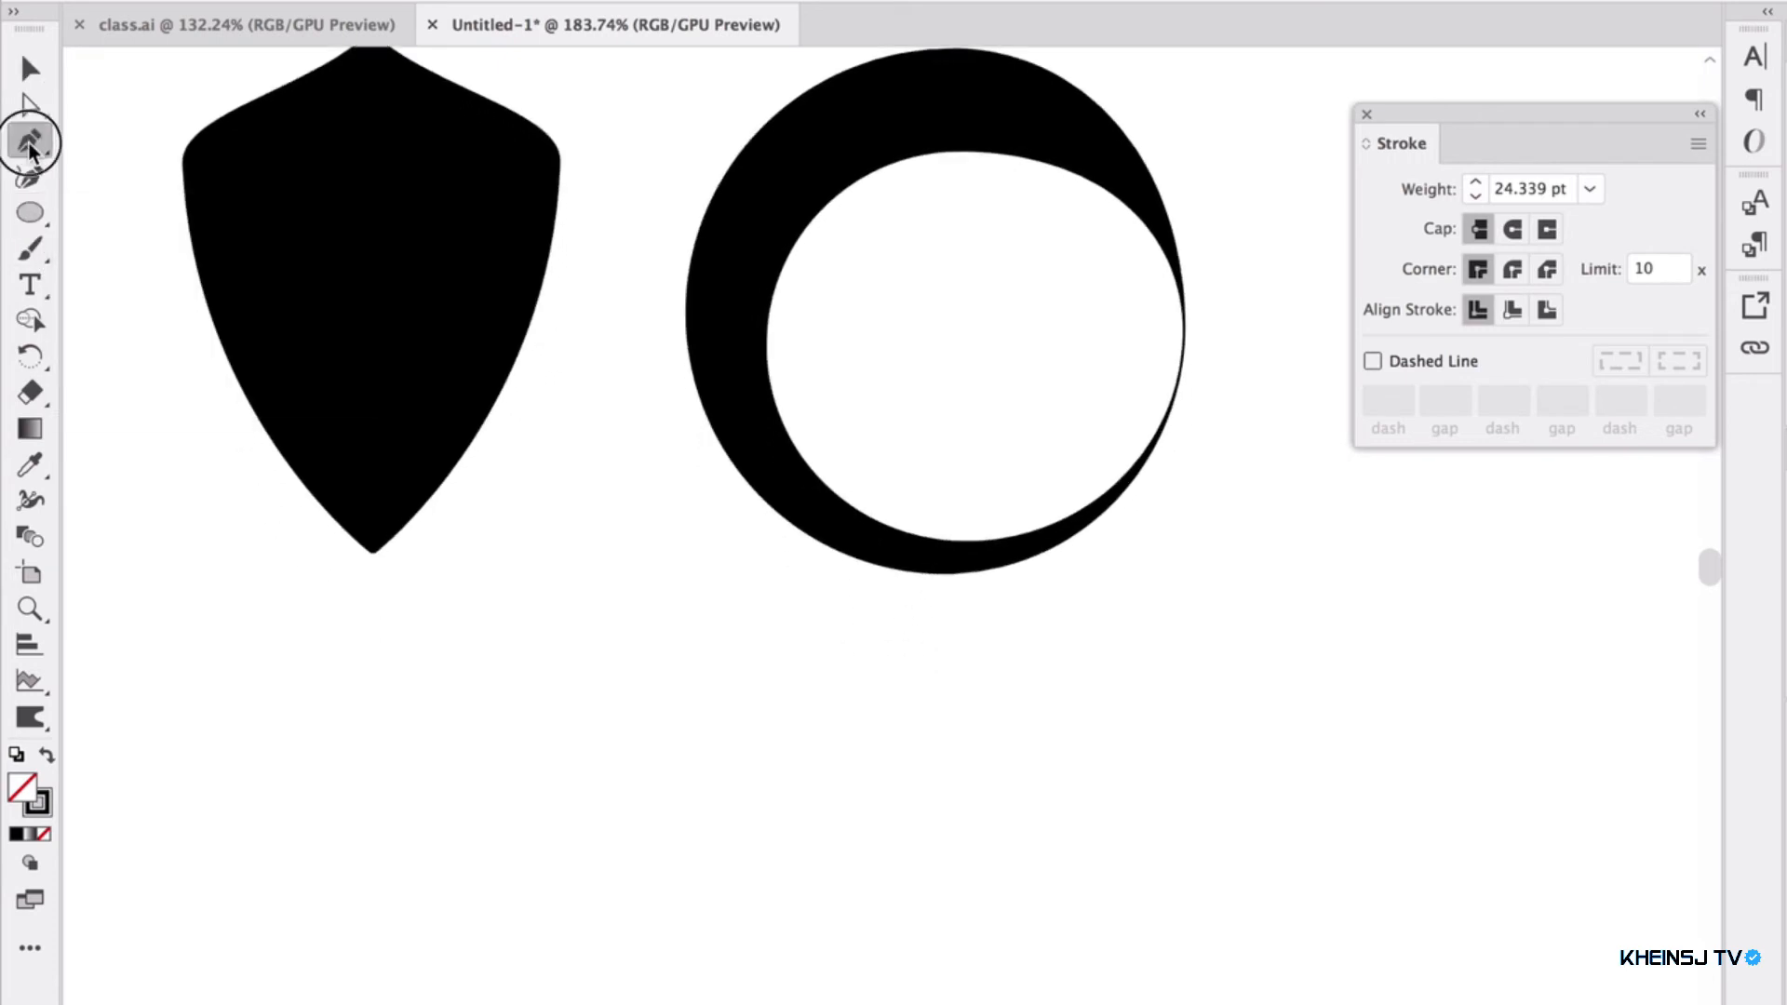
scroll(443, 782, "down", 1)
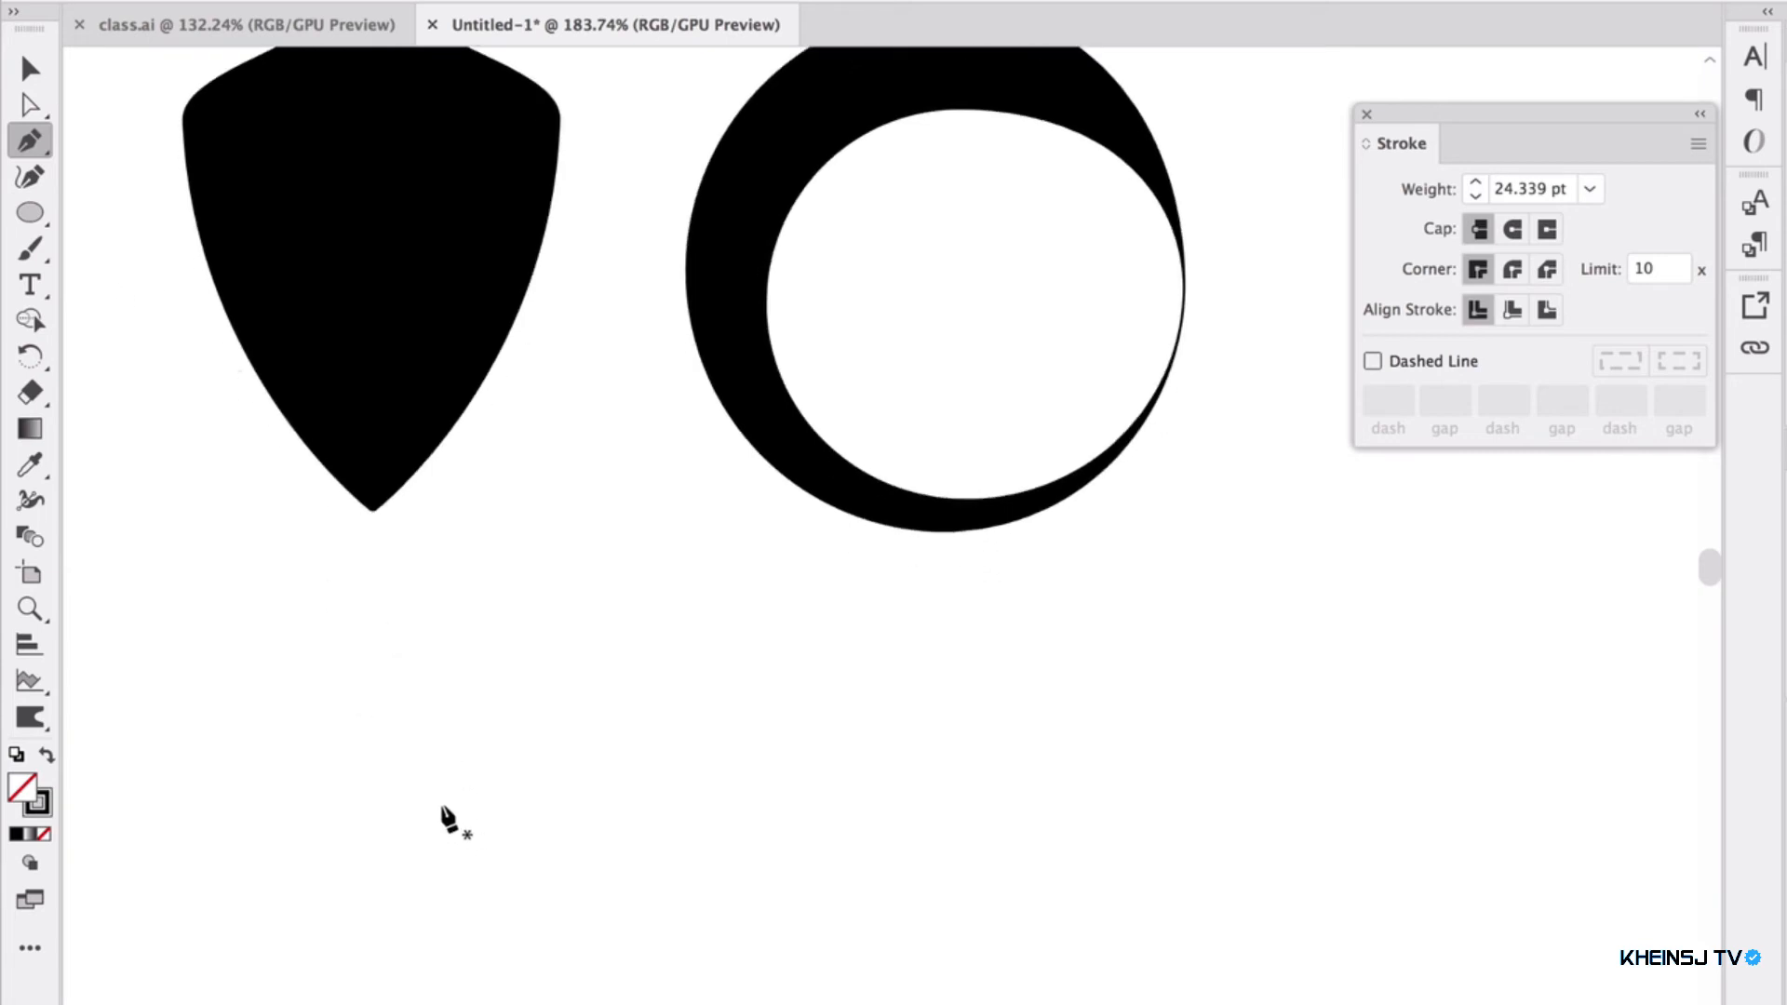
left_click(270, 847)
left_click_drag(635, 746, 826, 810)
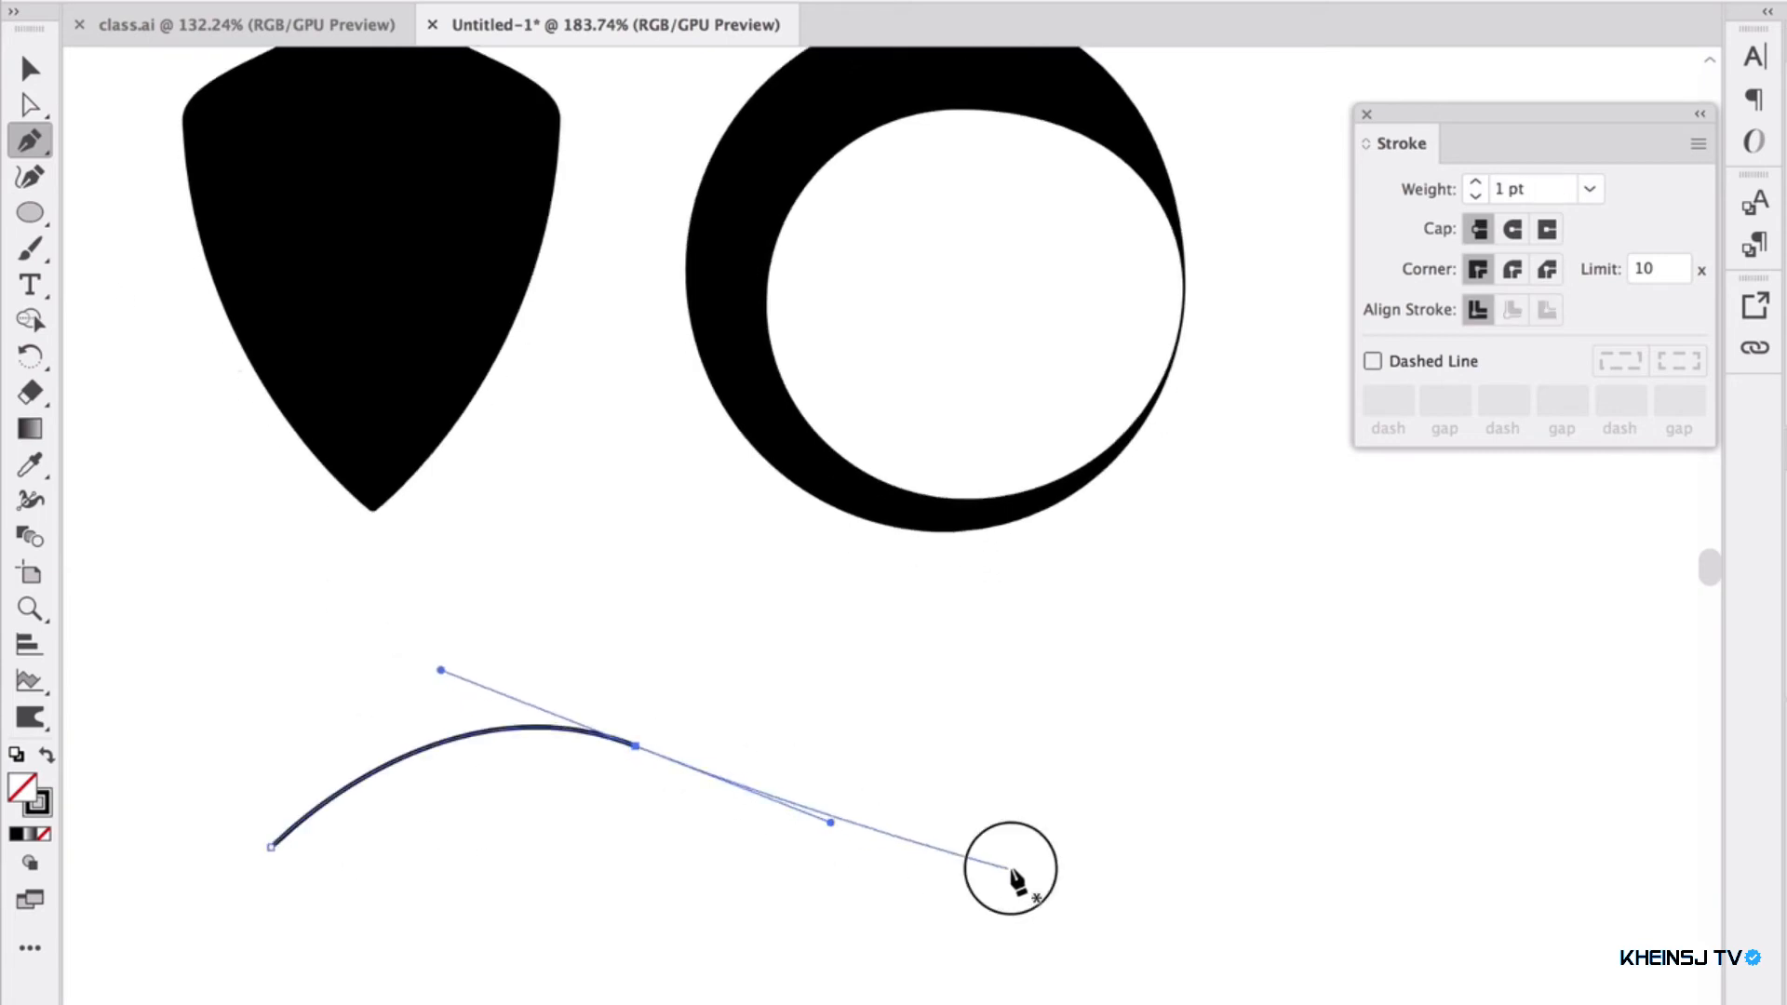
left_click_drag(1009, 869, 1135, 843)
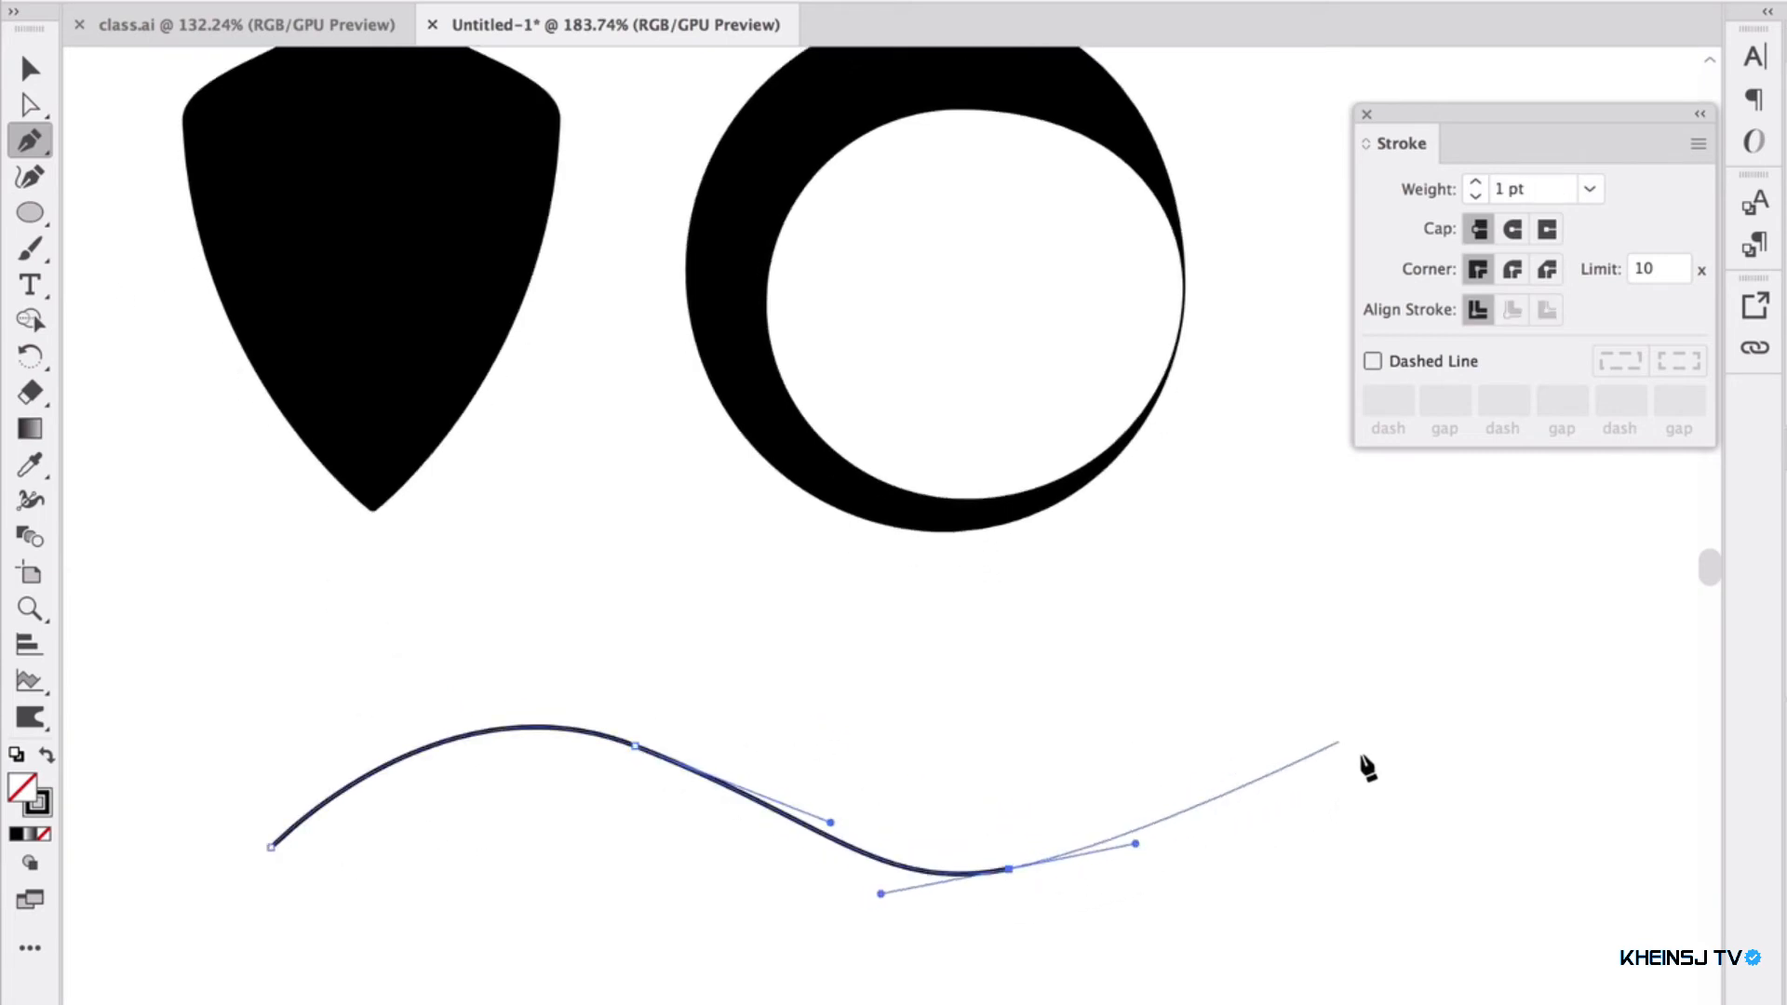
left_click_drag(1395, 761, 1508, 779)
Refine the wavy line with the Curvature tool by lowering its crest, shifting its trough point and raising its right end
left_click(37, 179)
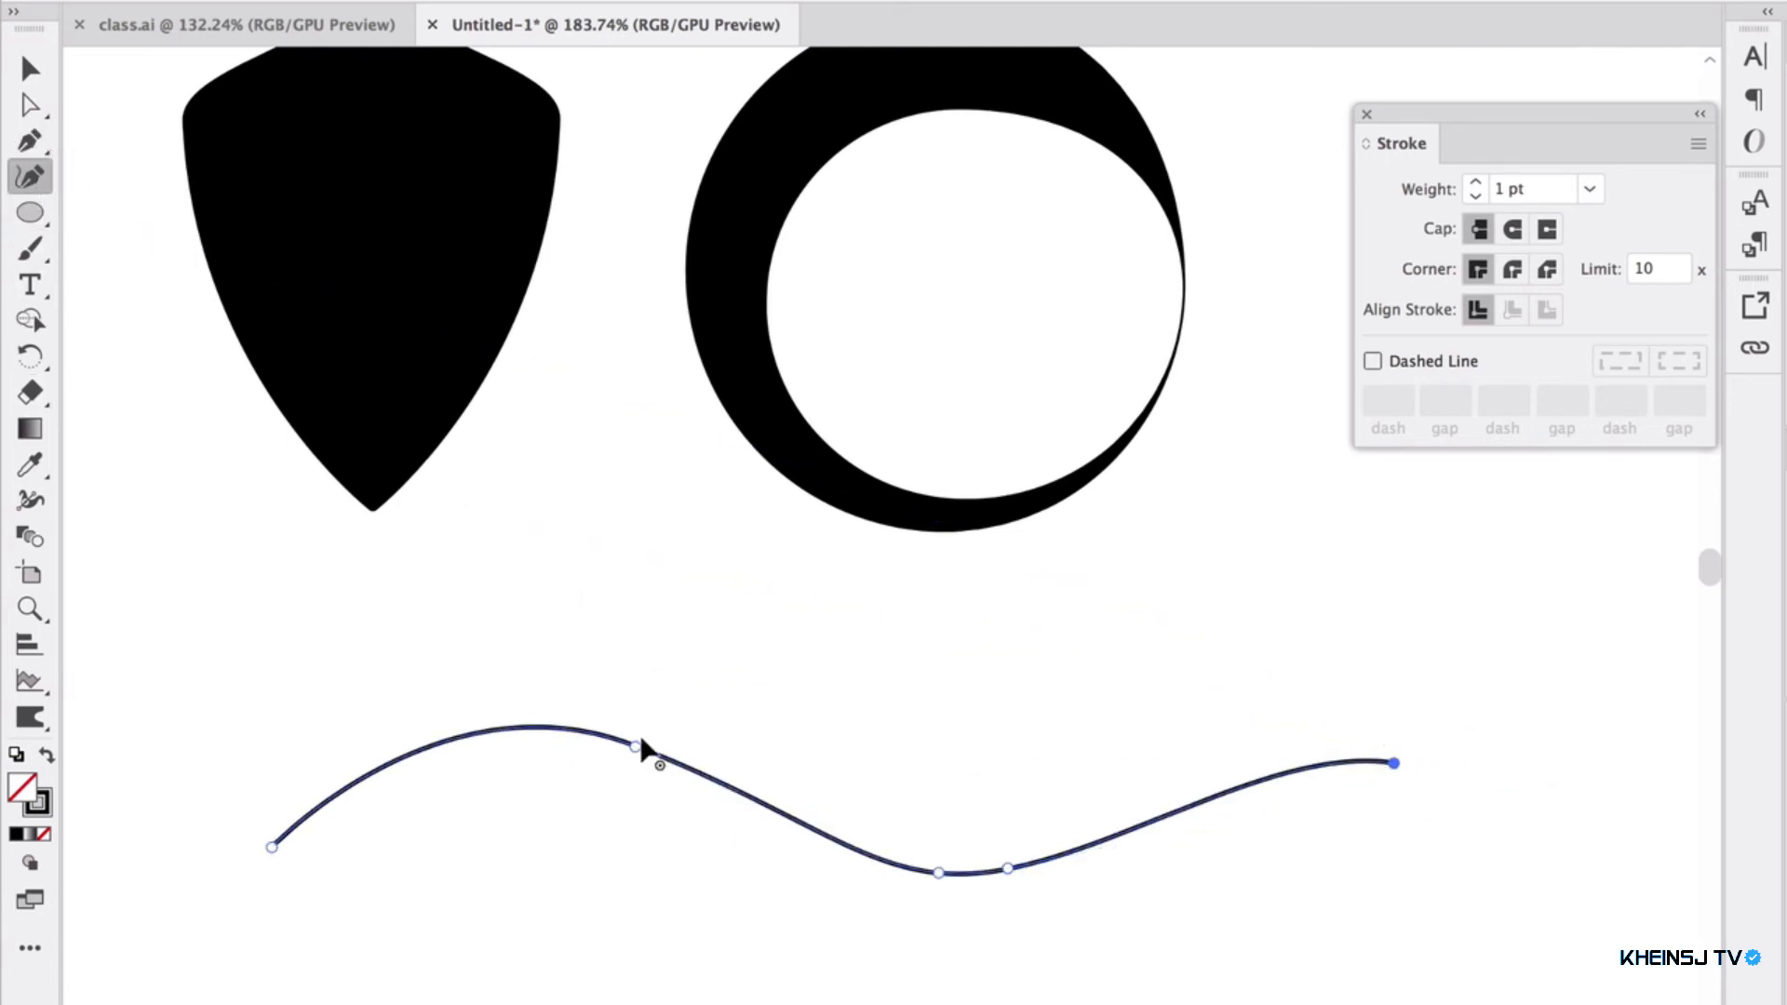
mouse_move(633, 746)
left_mouse_down()
mouse_move(619, 772)
mouse_move(605, 754)
left_mouse_up()
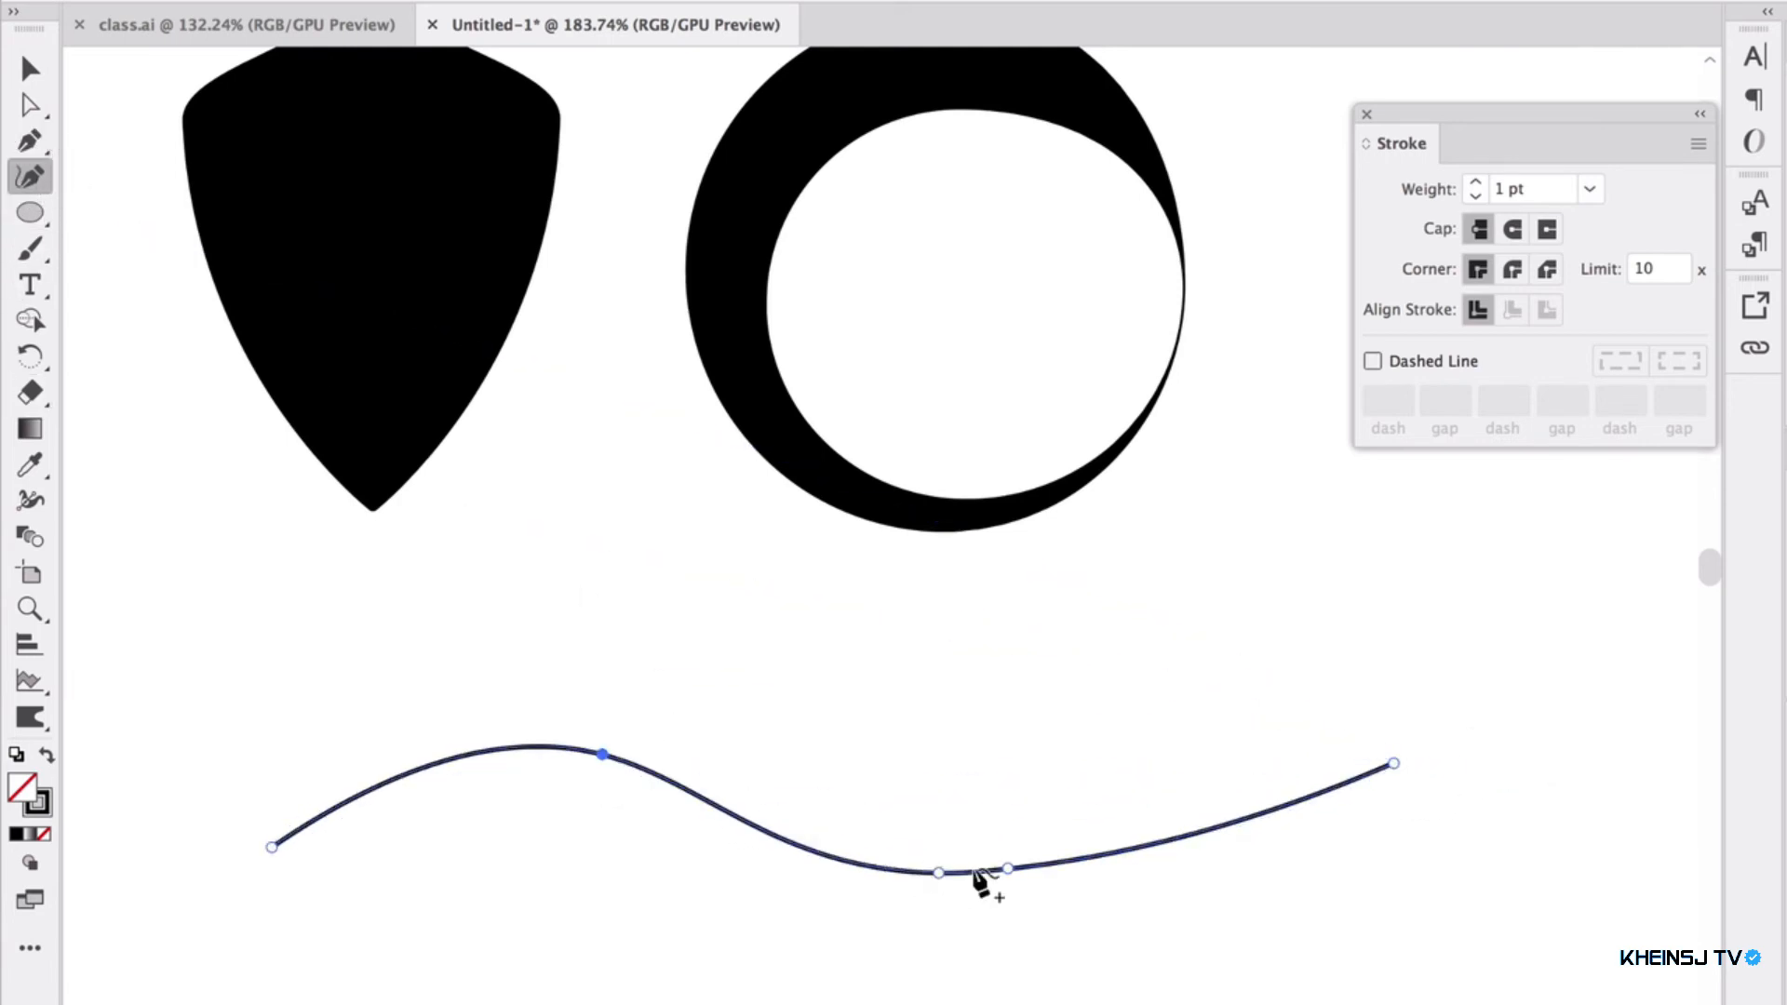
left_click(1009, 868)
left_click_drag(1009, 868, 1033, 861)
left_click_drag(1395, 763, 1368, 718)
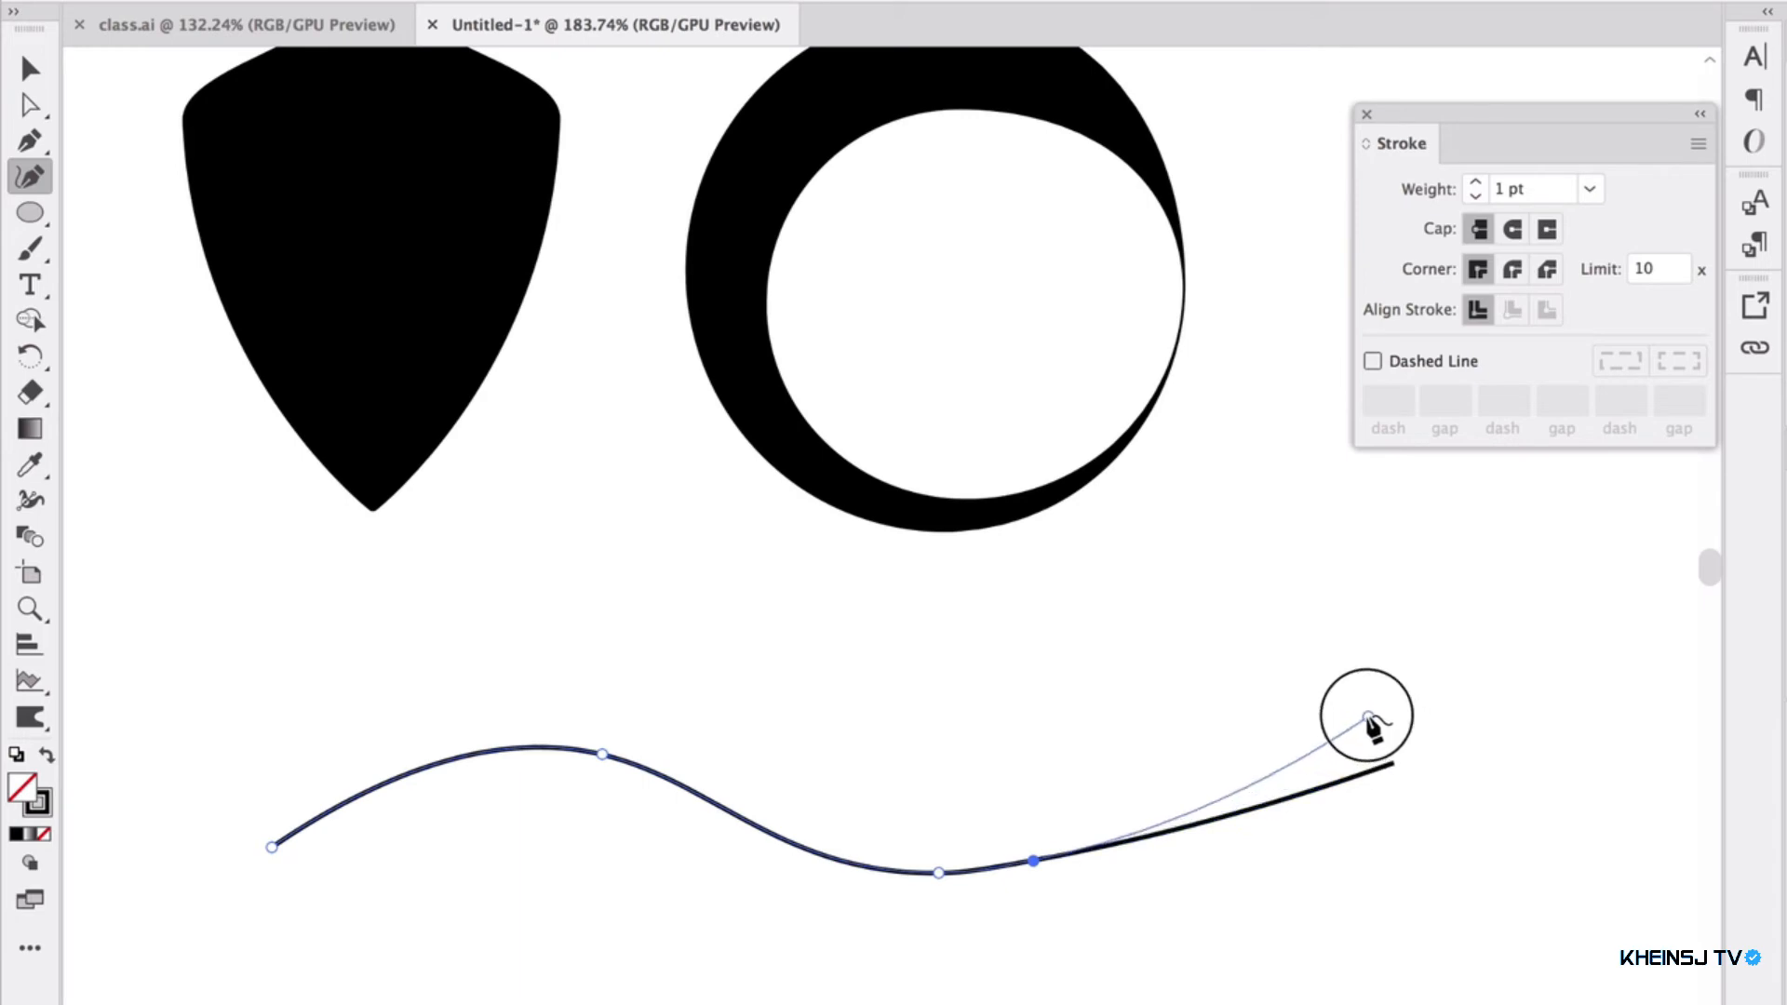
left_click(30, 68)
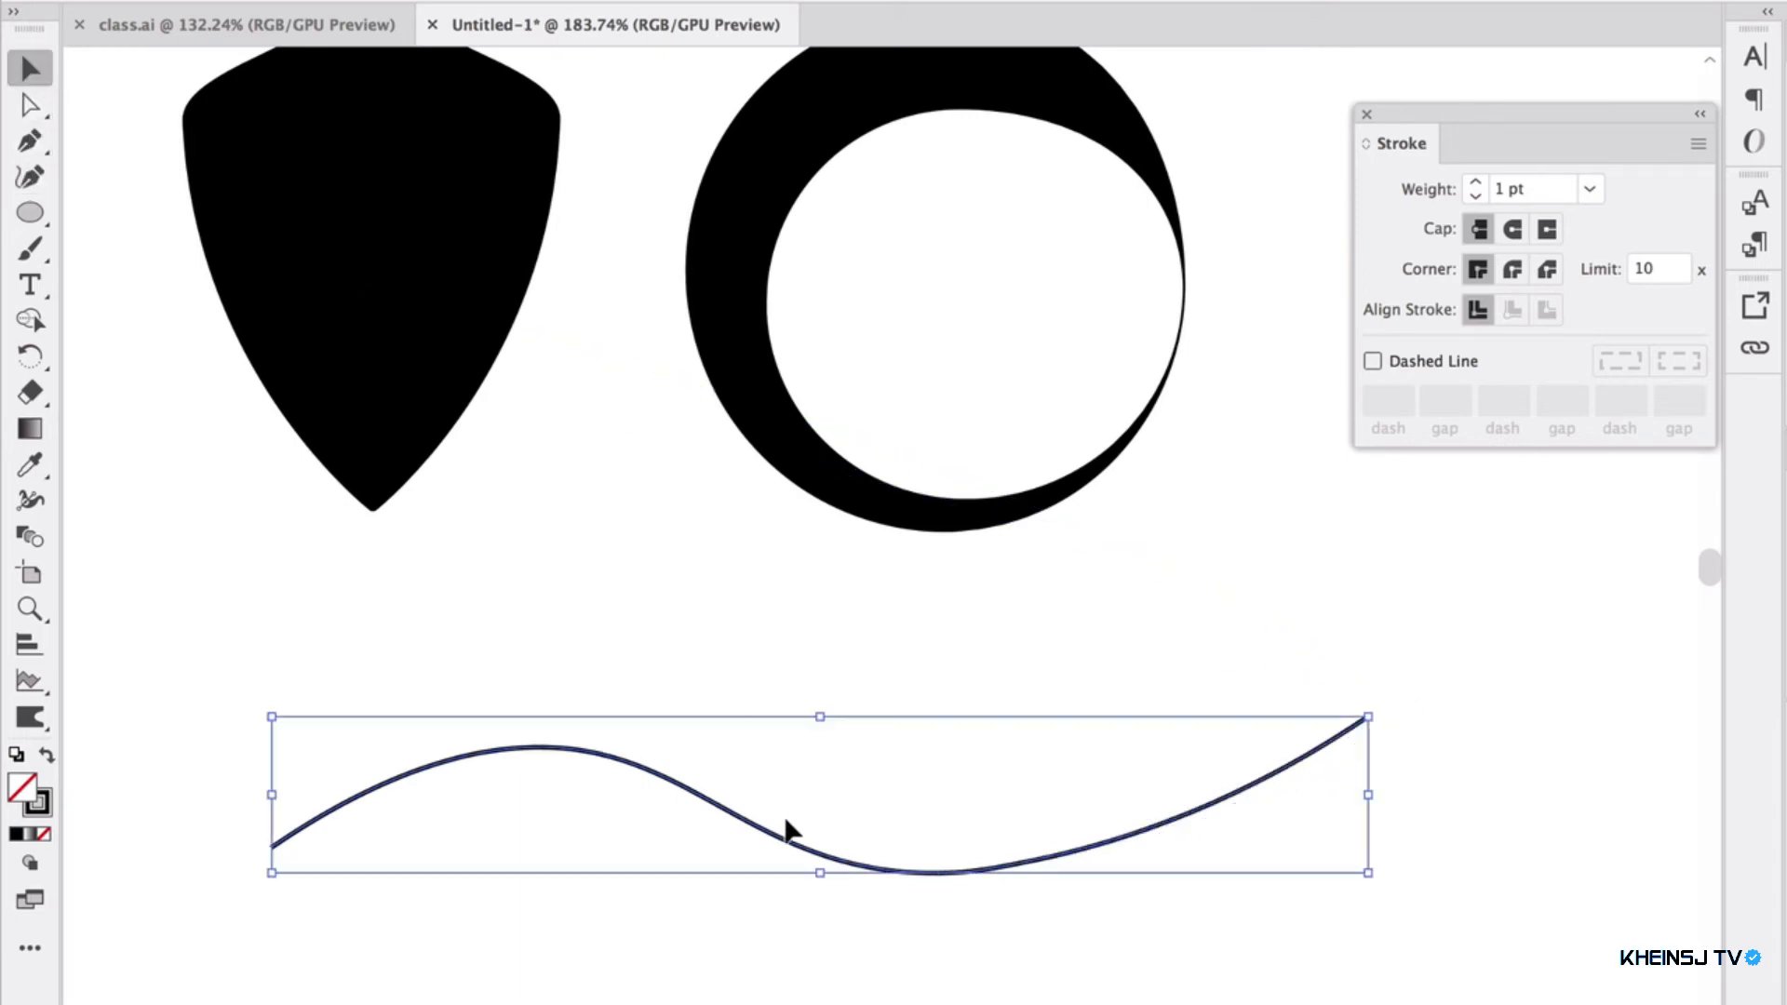
Widen the middle of the wavy line to about 38 pt with the Width tool, and deselect it
left_click(31, 500)
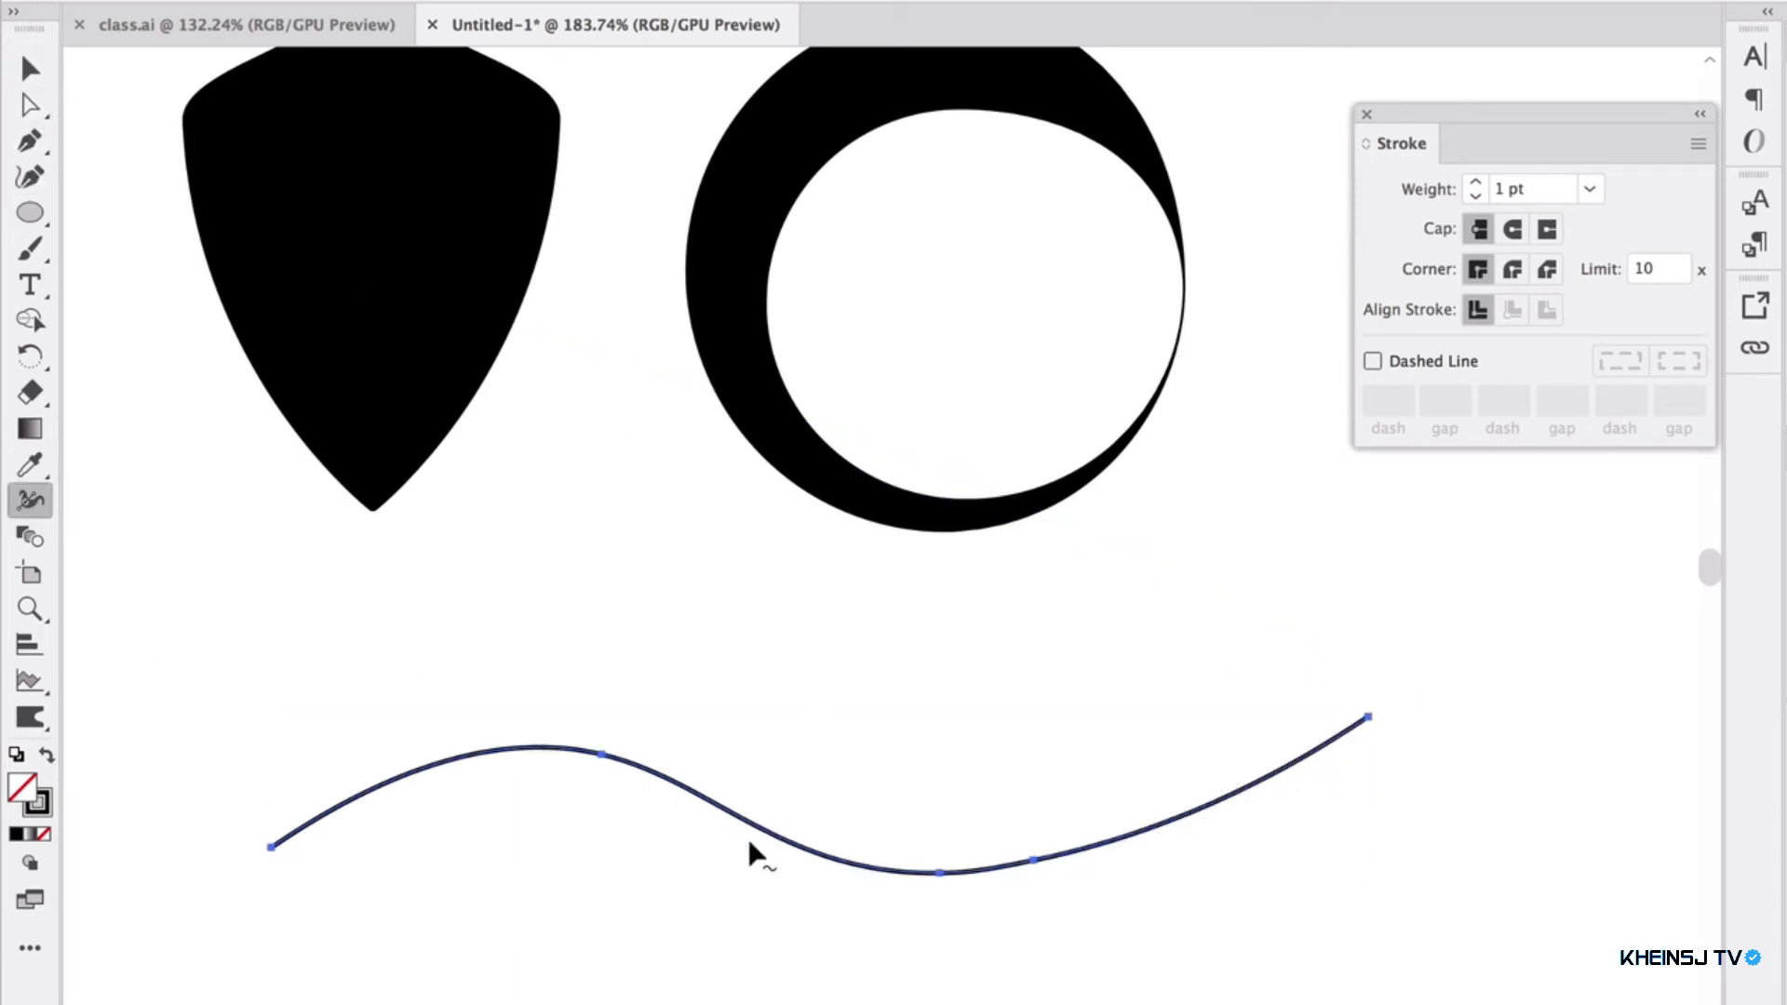
mouse_move(762, 828)
left_mouse_down()
mouse_move(793, 732)
mouse_move(796, 756)
left_mouse_up()
left_click(31, 68)
left_click(311, 749)
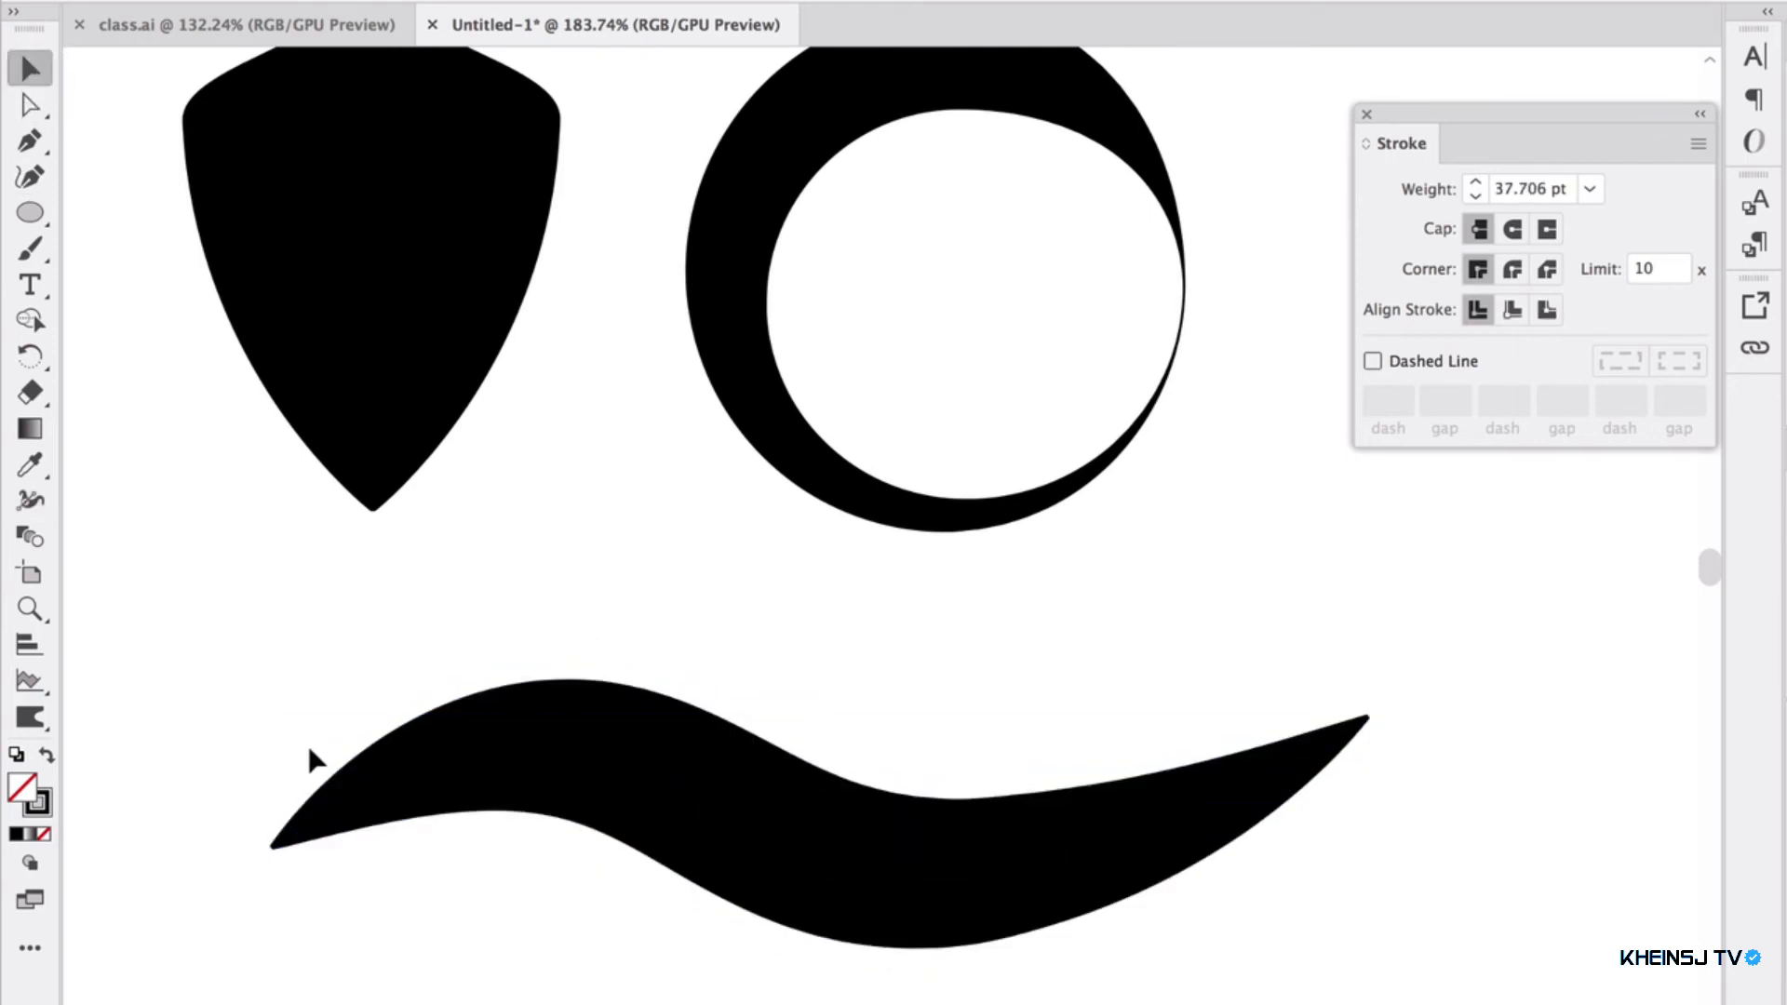
Taper both ends of the wavy shape by narrowing the stroke near each tip with the Width tool, and deselect it
left_click(549, 799)
left_click(31, 501)
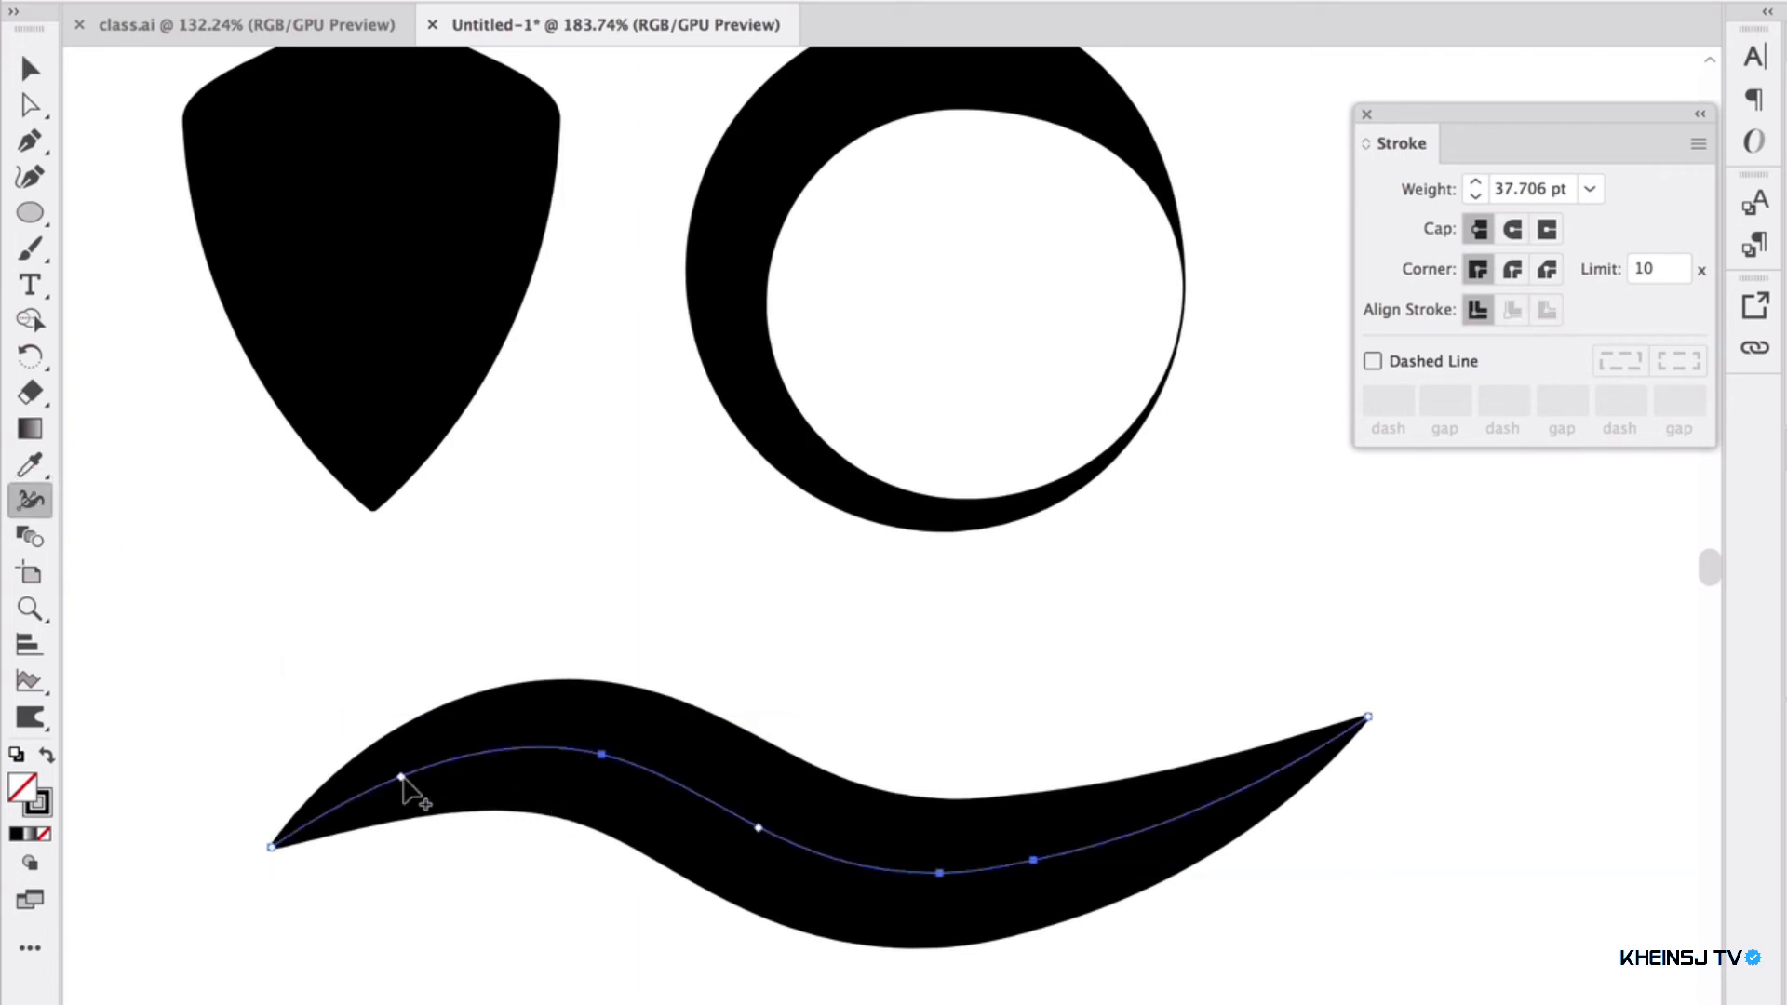
left_click_drag(337, 823, 389, 816)
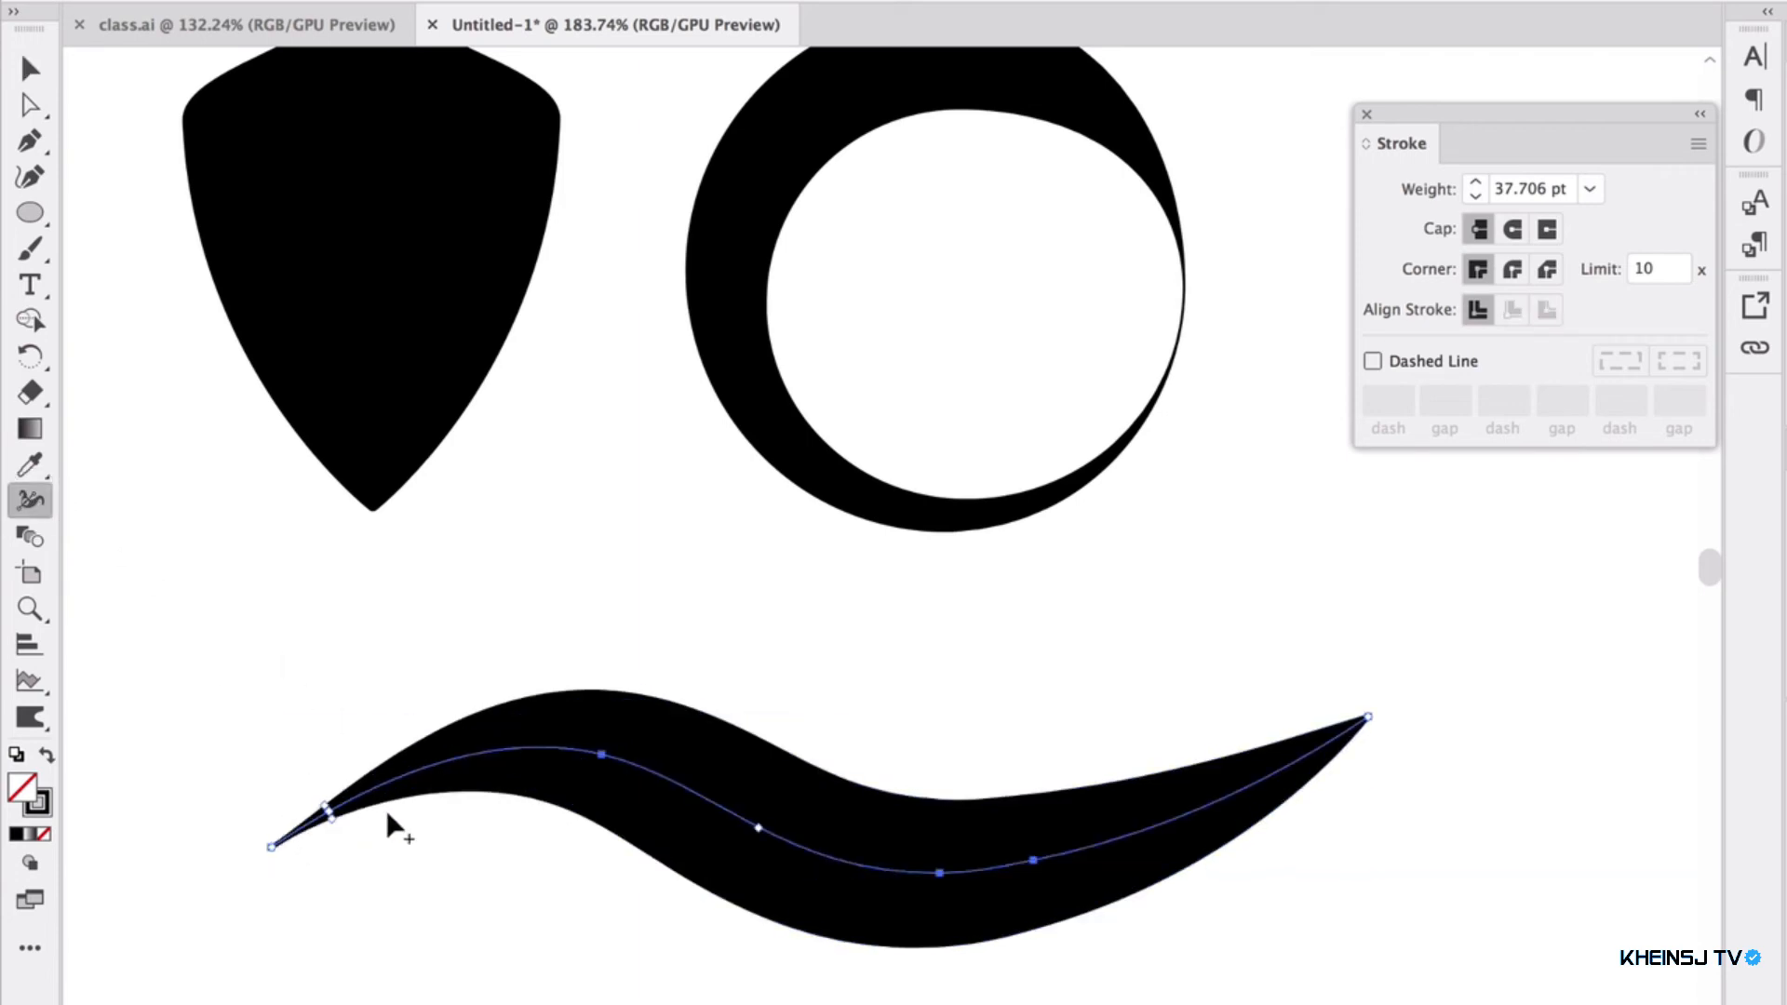
left_click_drag(1244, 798, 1249, 773)
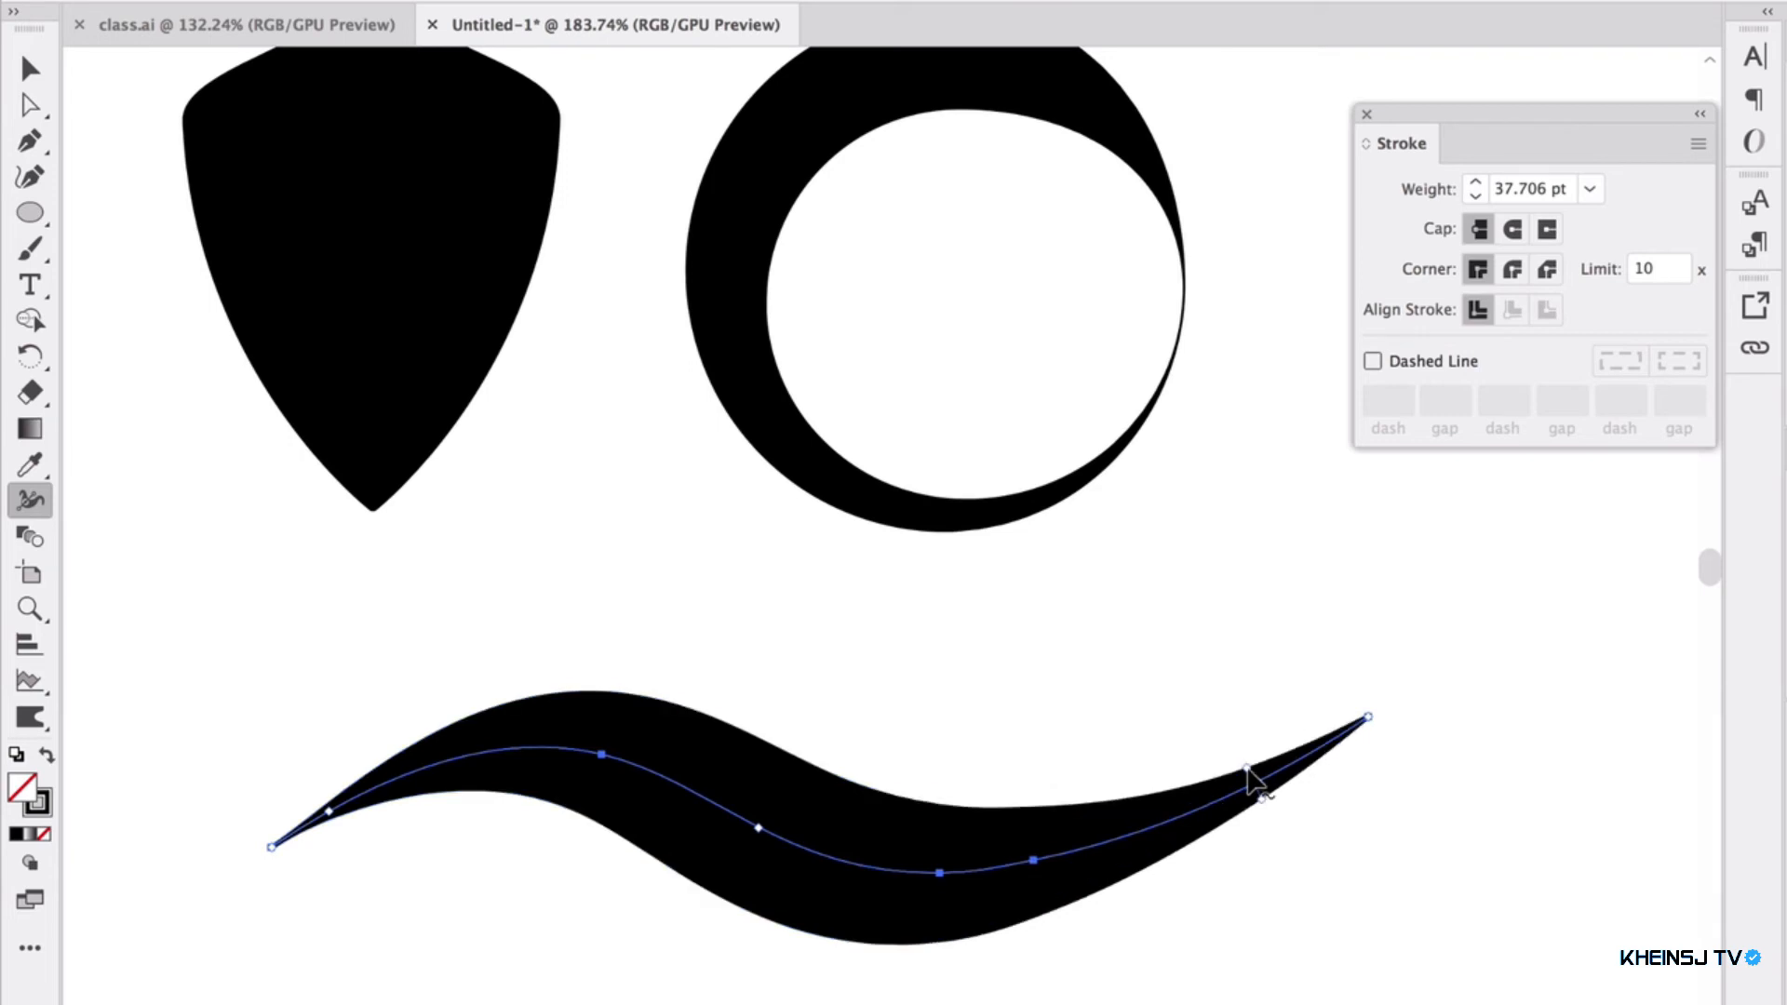
left_click(31, 68)
left_click(175, 220)
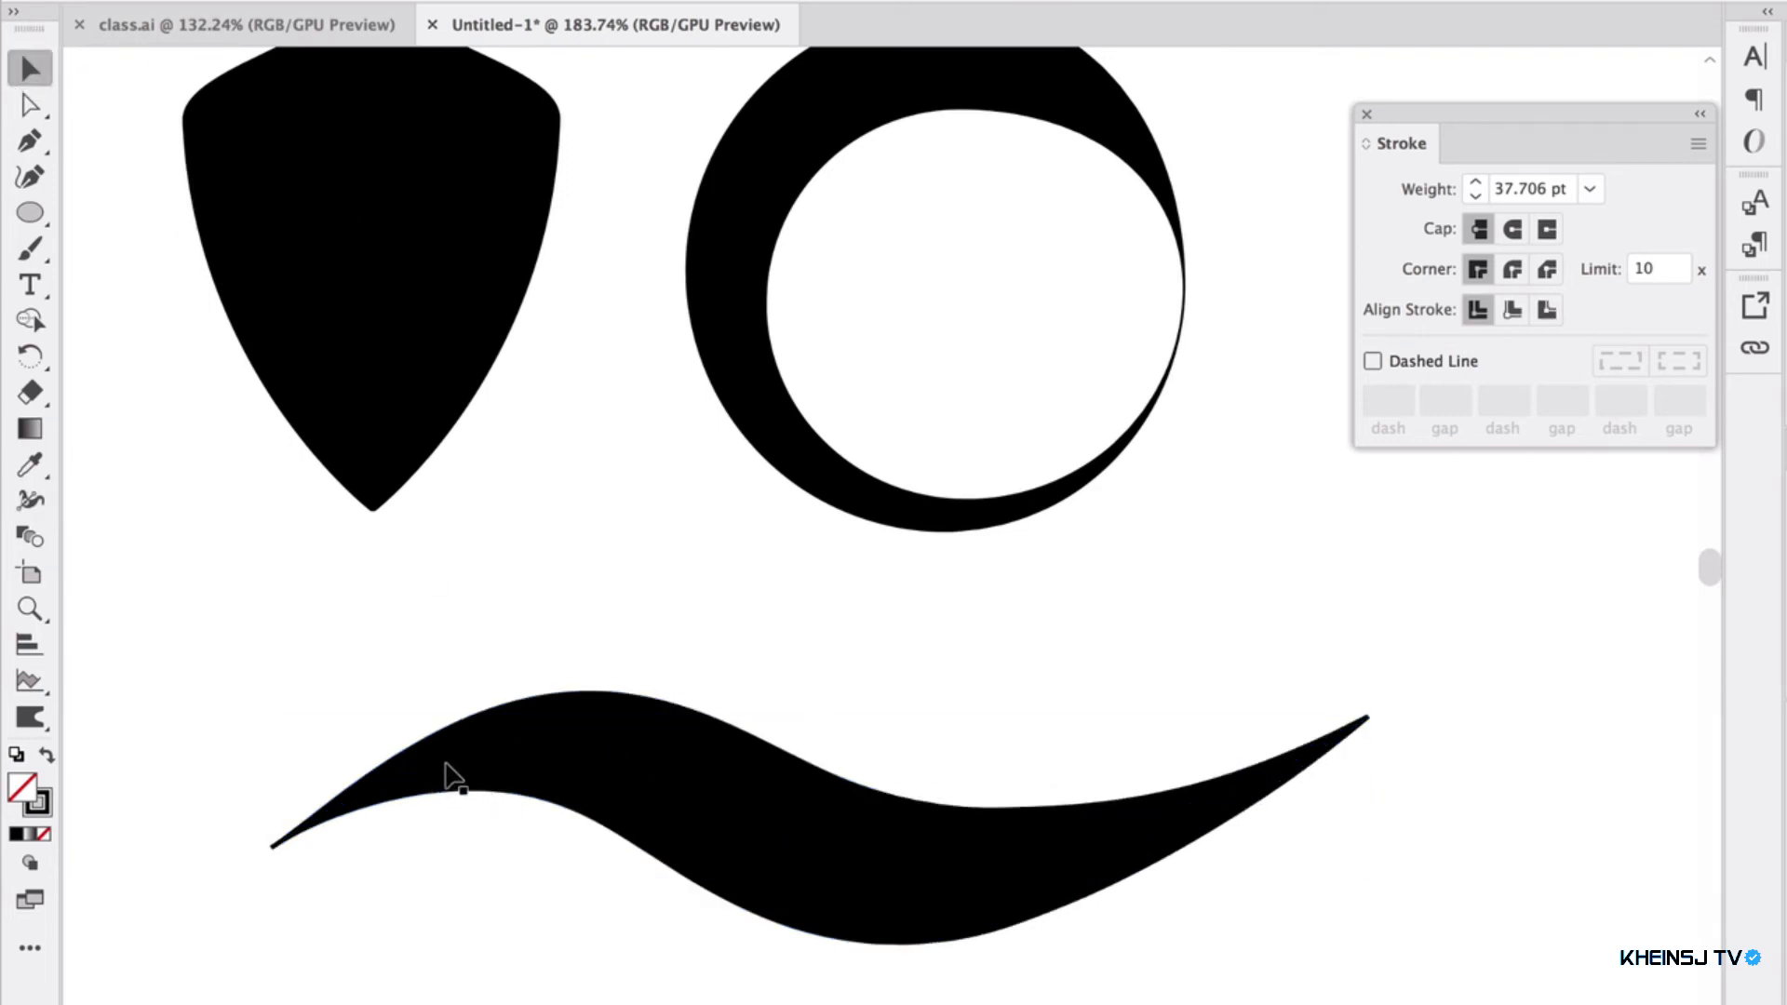
Draw a vertical S-shaped curve from three anchor points below the wavy shape with the Pen tool, and deselect it
scroll(462, 735, "down", 12)
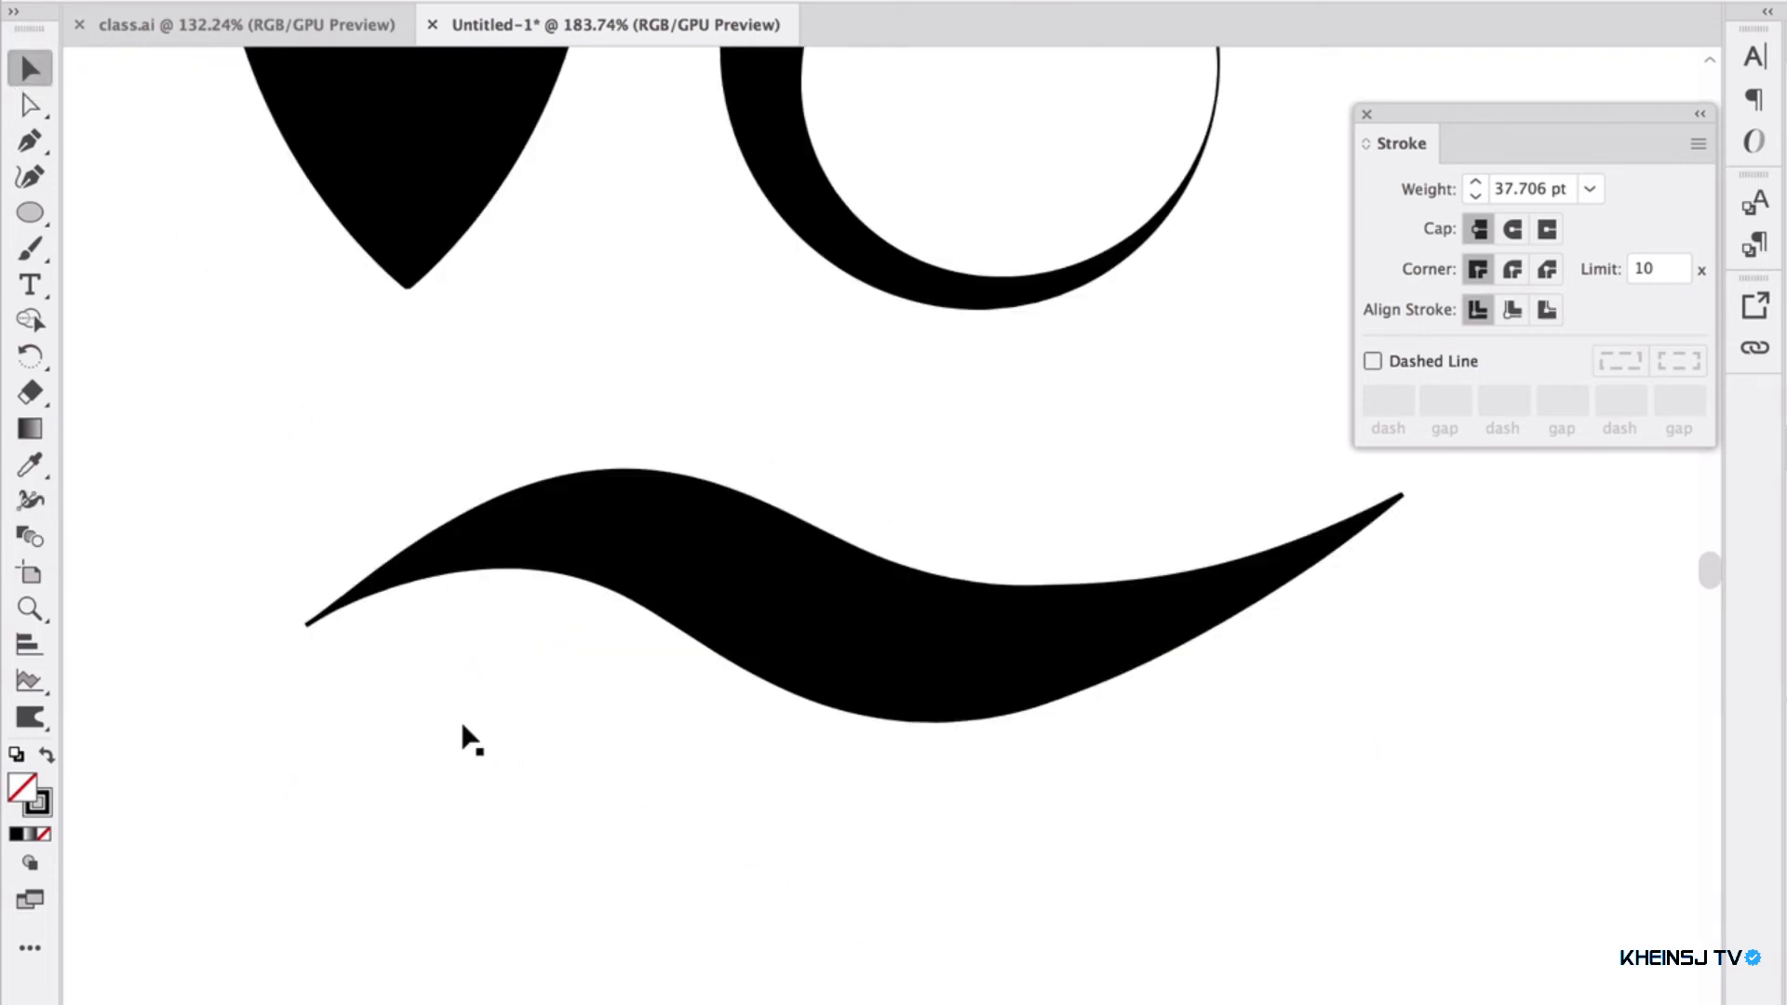
scroll(460, 717, "down", 3)
scroll(458, 709, "down", 6)
scroll(458, 710, "right", 4)
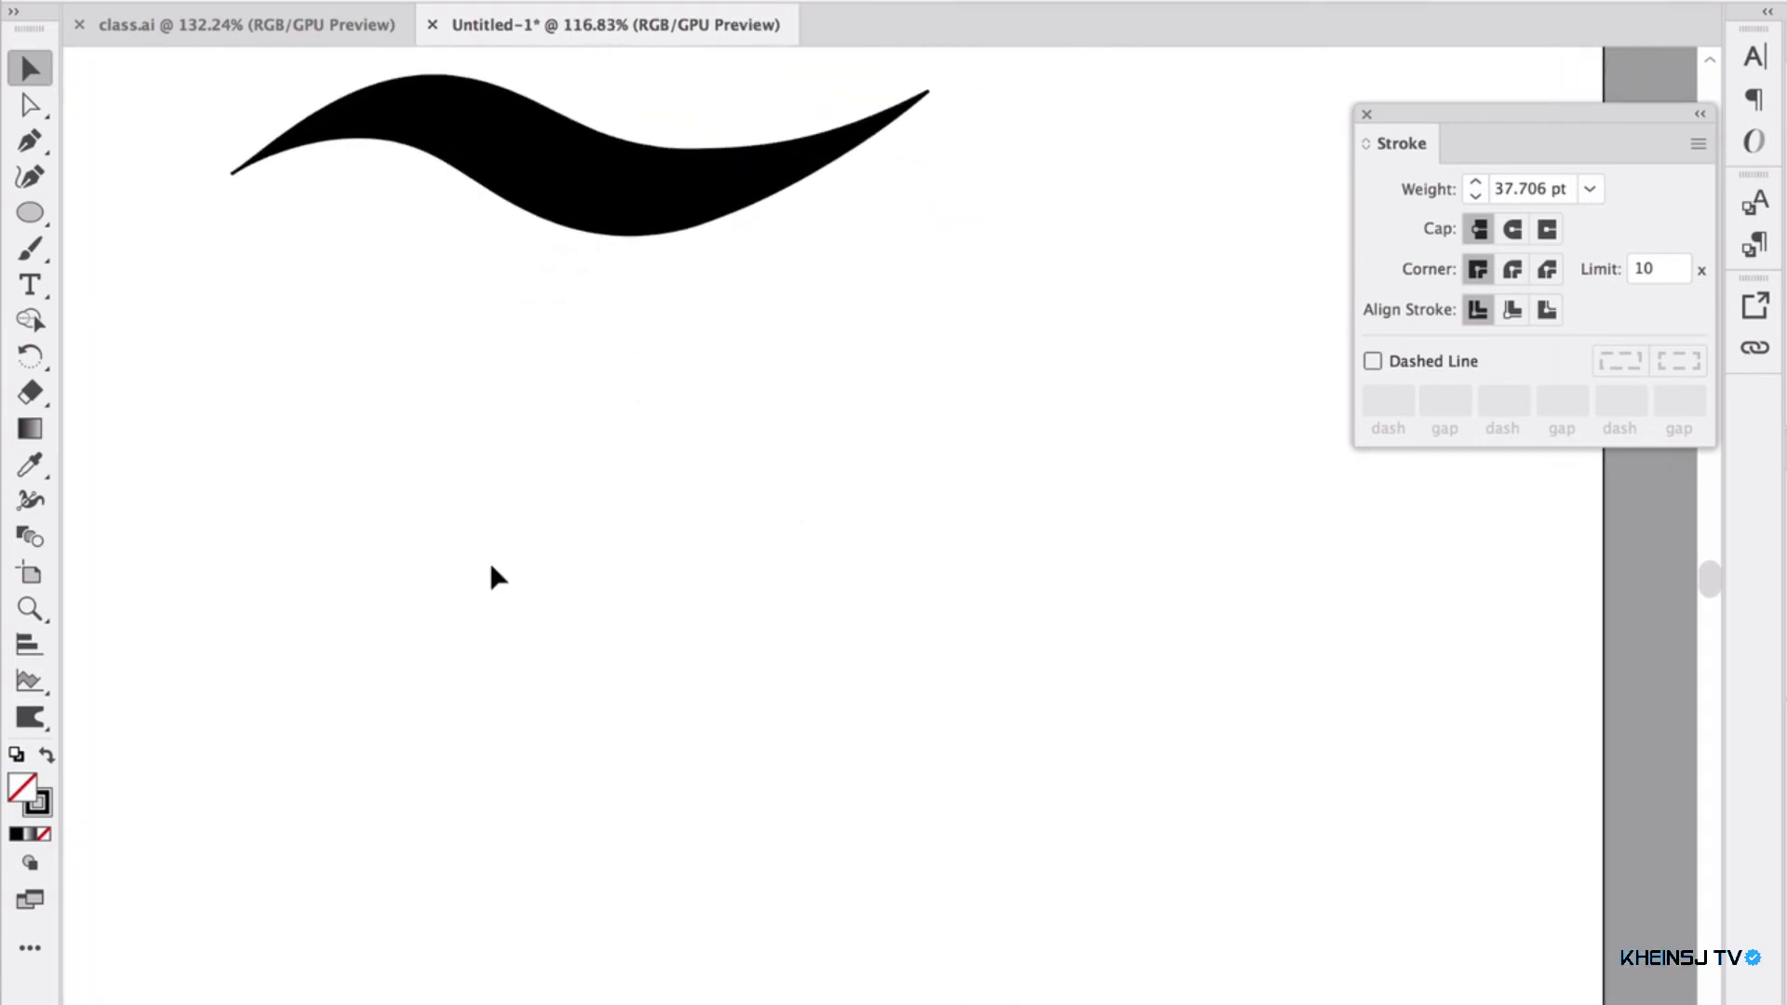
left_click(28, 142)
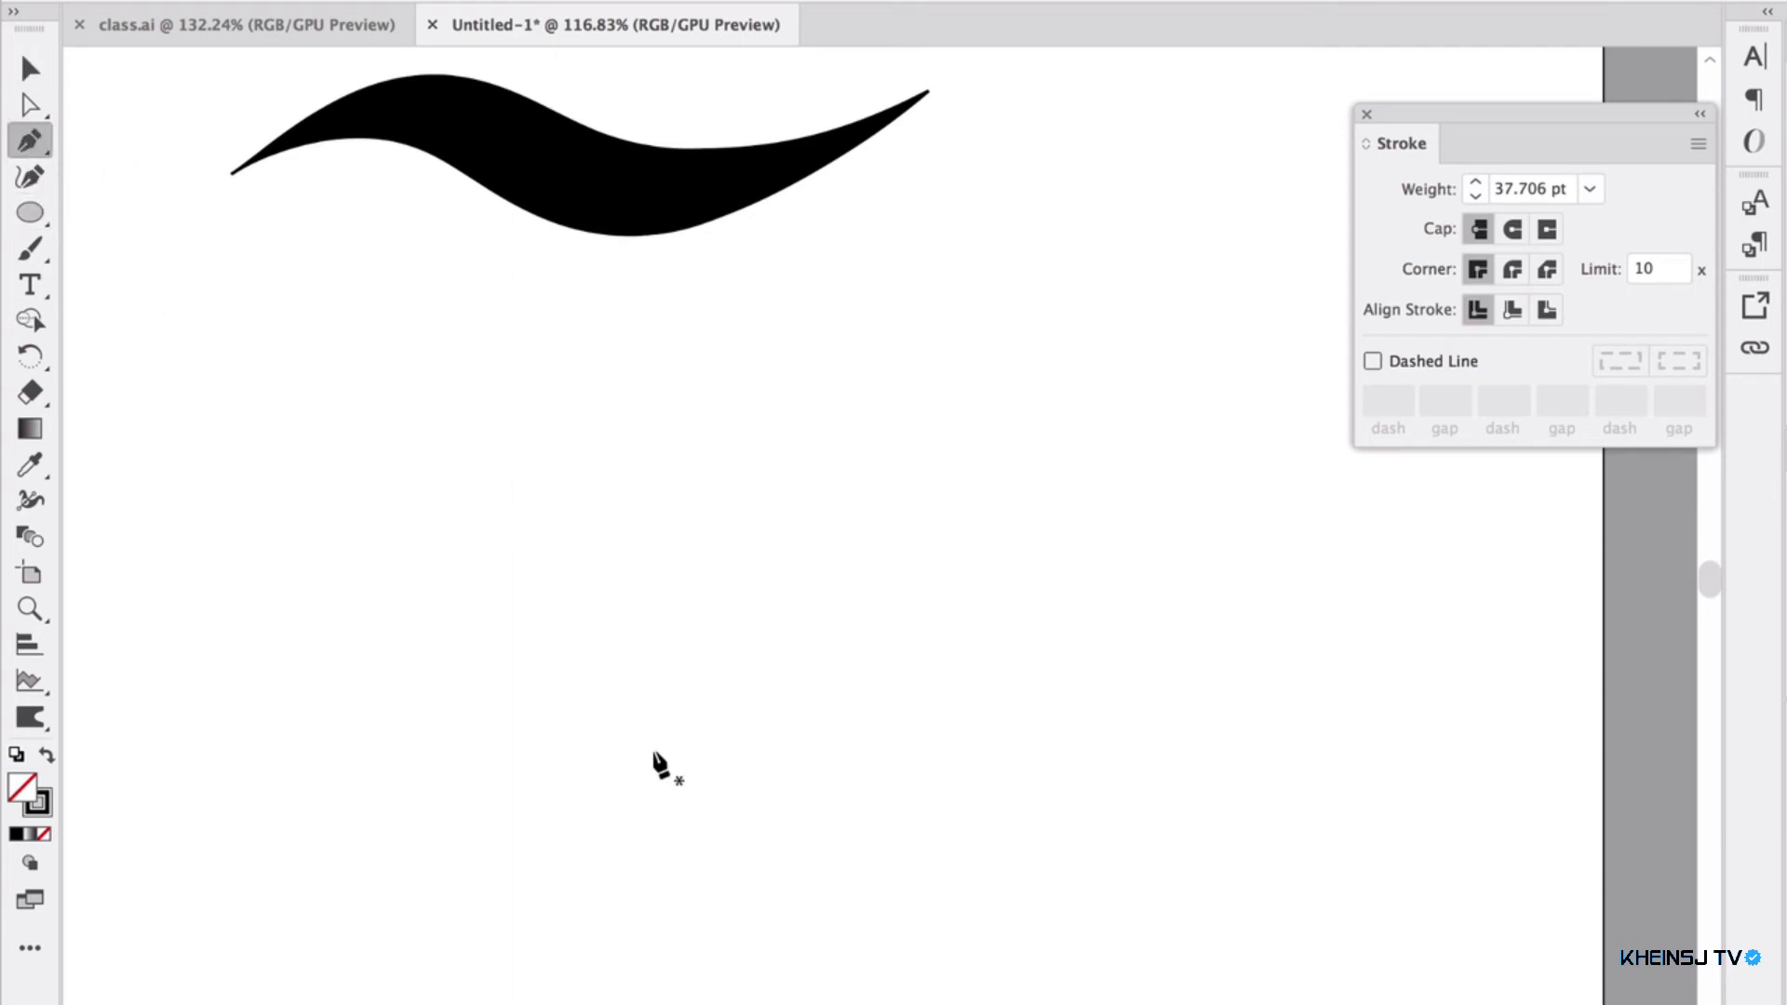
left_click(733, 878)
left_click_drag(735, 657, 685, 525)
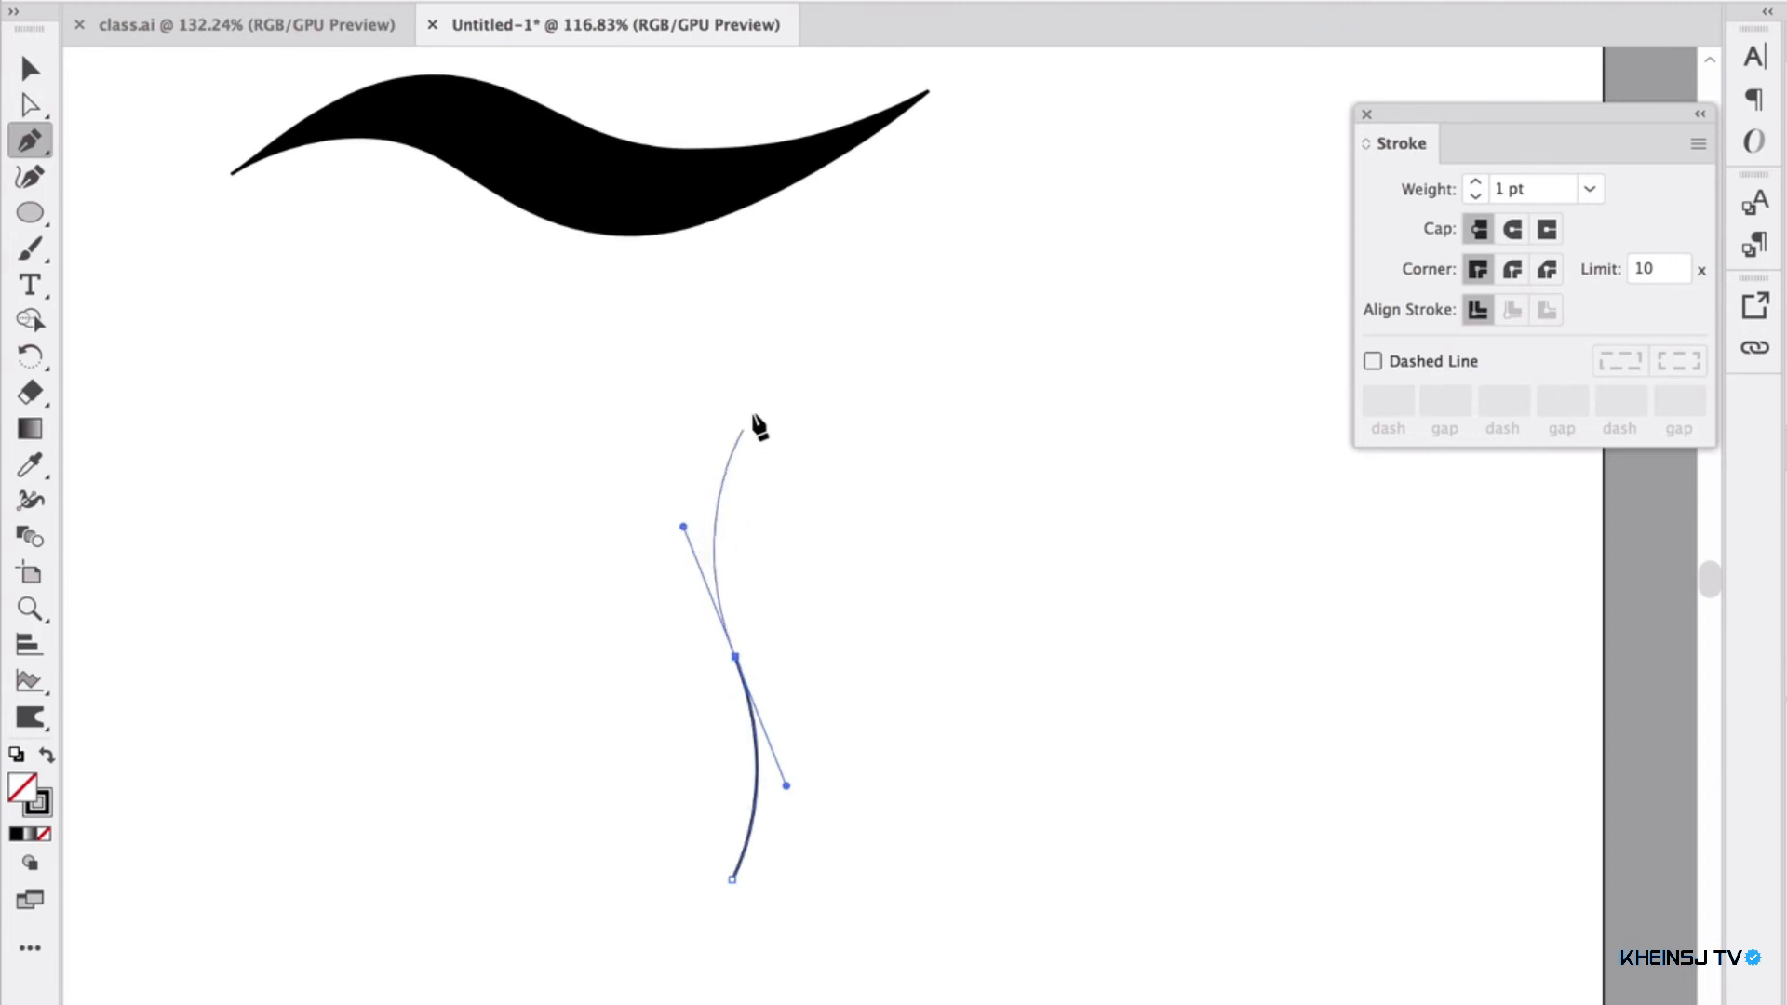
left_click(754, 412)
left_click(144, 471, "ctrl")
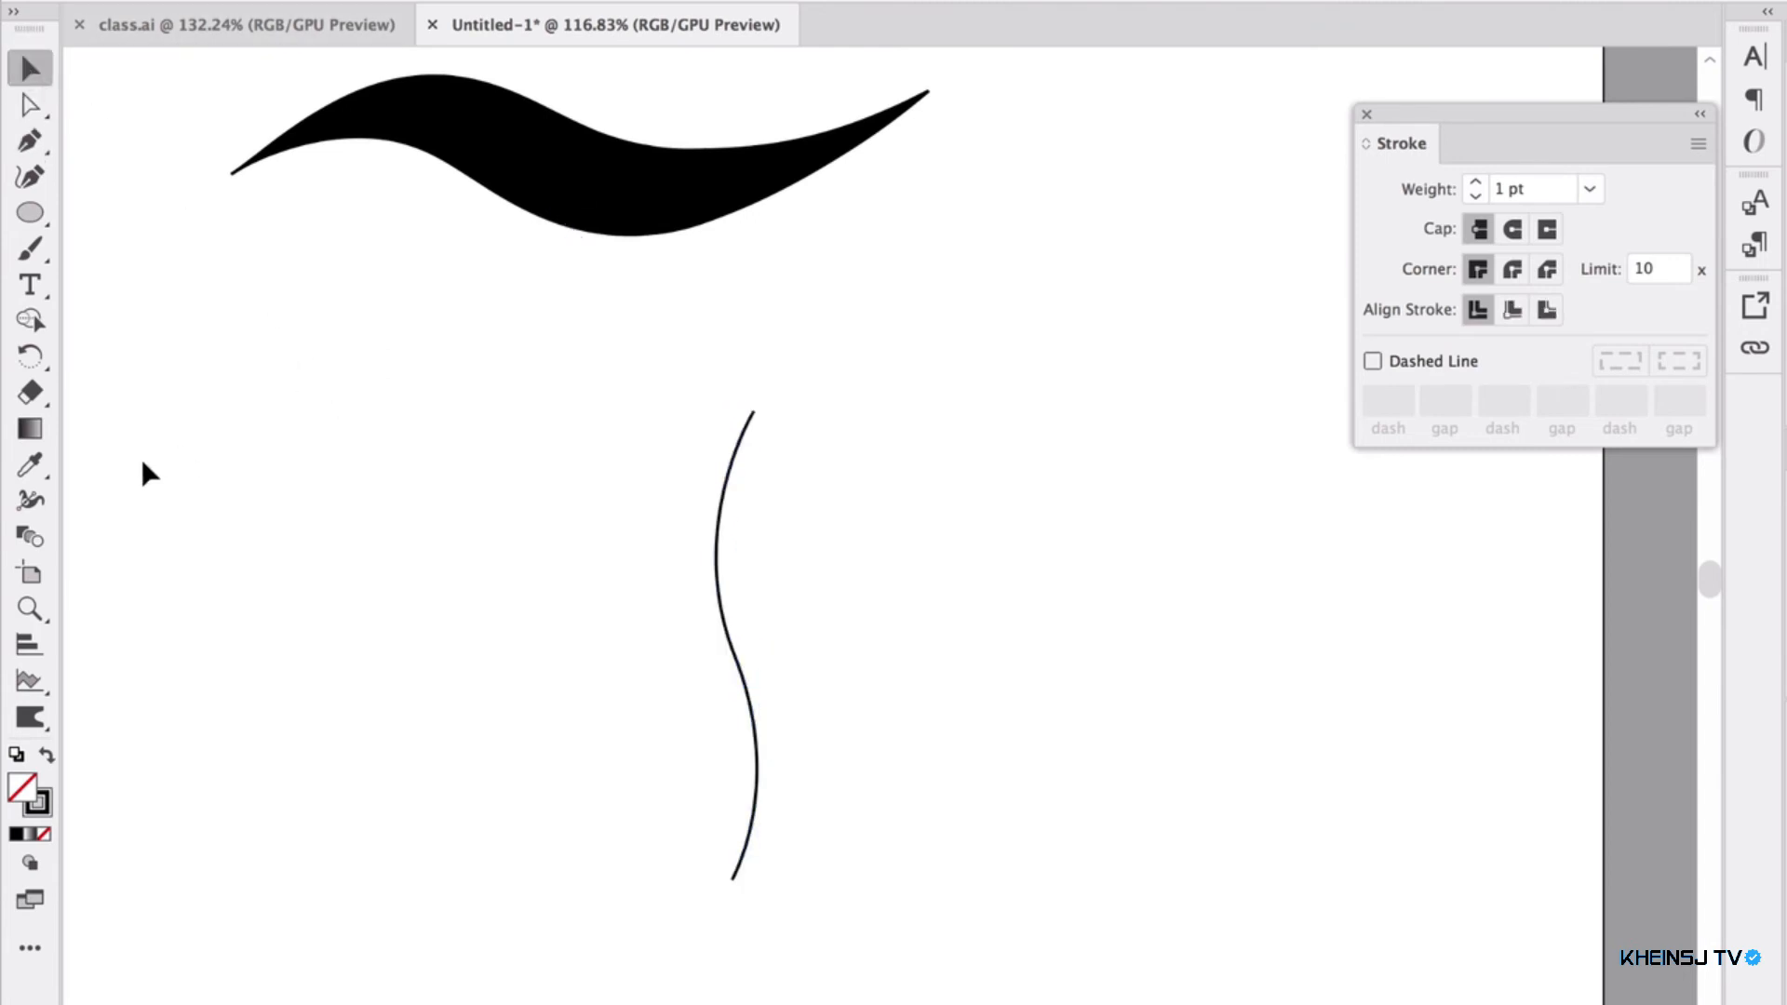
Widen the S-curve to about 81 pt at its middle and narrow it near both ends with the Width tool
key("shift+w")
mouse_move(724, 630)
left_mouse_down()
mouse_move(606, 630)
mouse_move(639, 646)
left_mouse_up()
left_click_drag(801, 622, 832, 605)
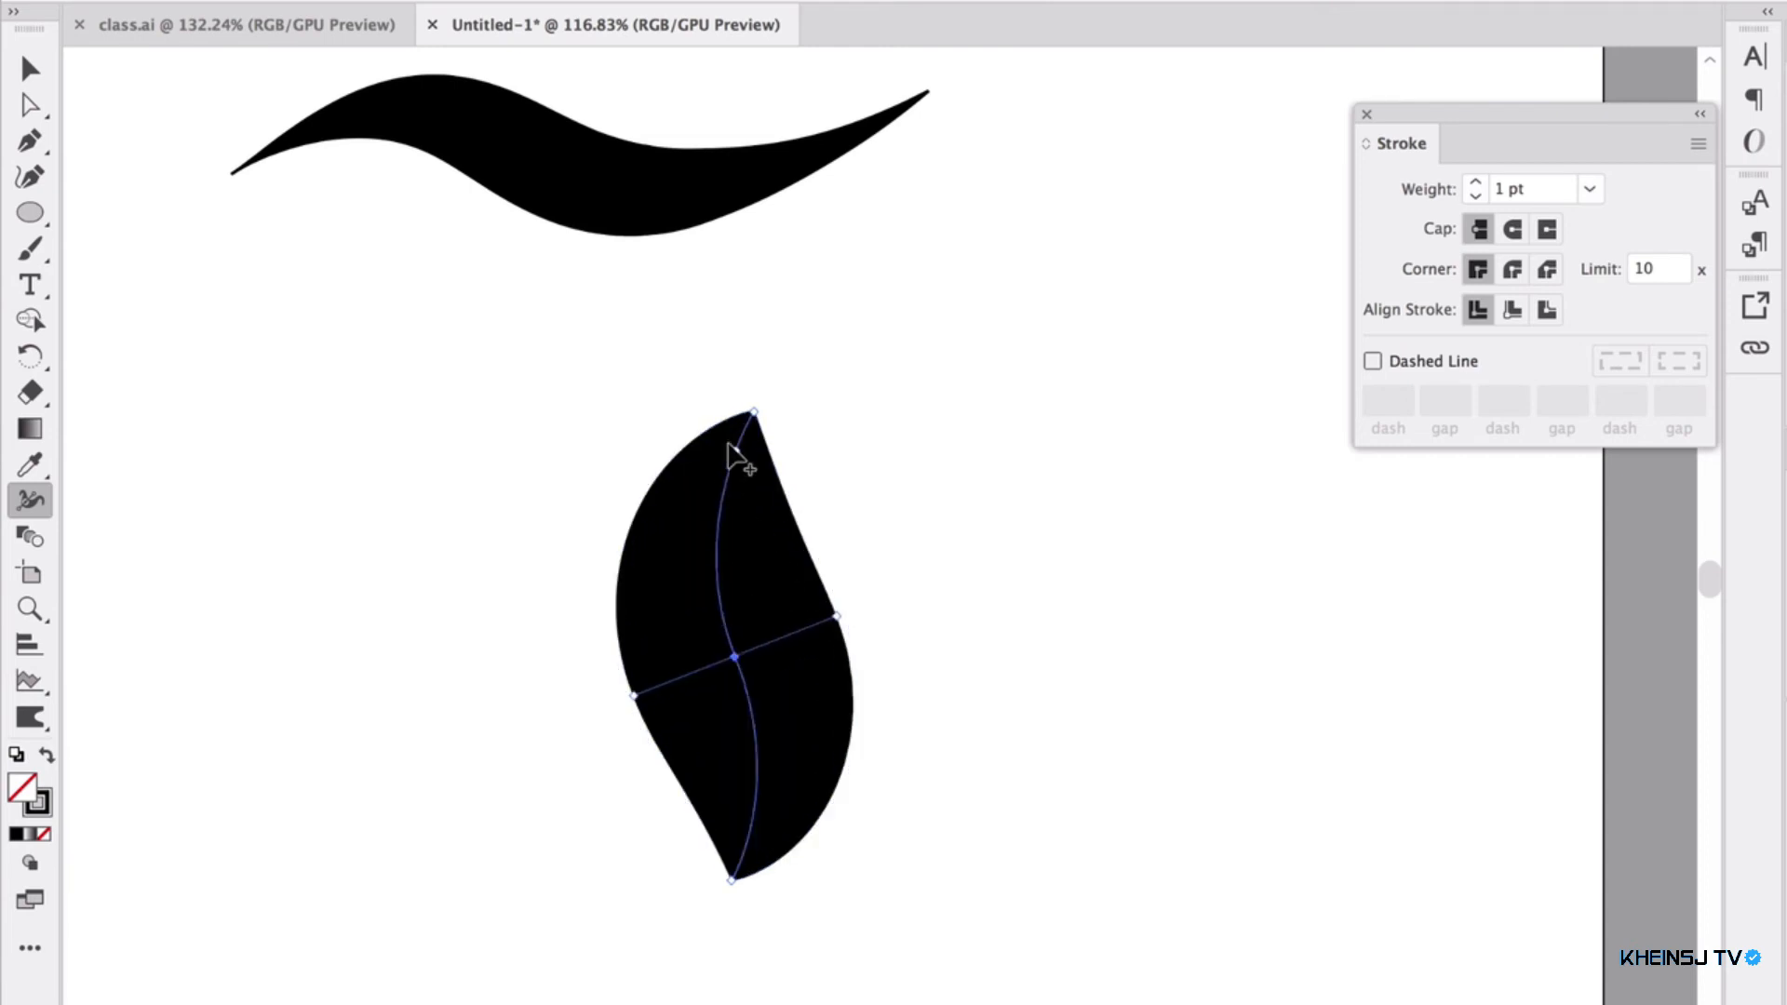
mouse_move(740, 438)
left_mouse_down()
mouse_move(766, 449)
mouse_move(749, 444)
left_mouse_up()
left_click_drag(740, 870, 735, 855)
key("v")
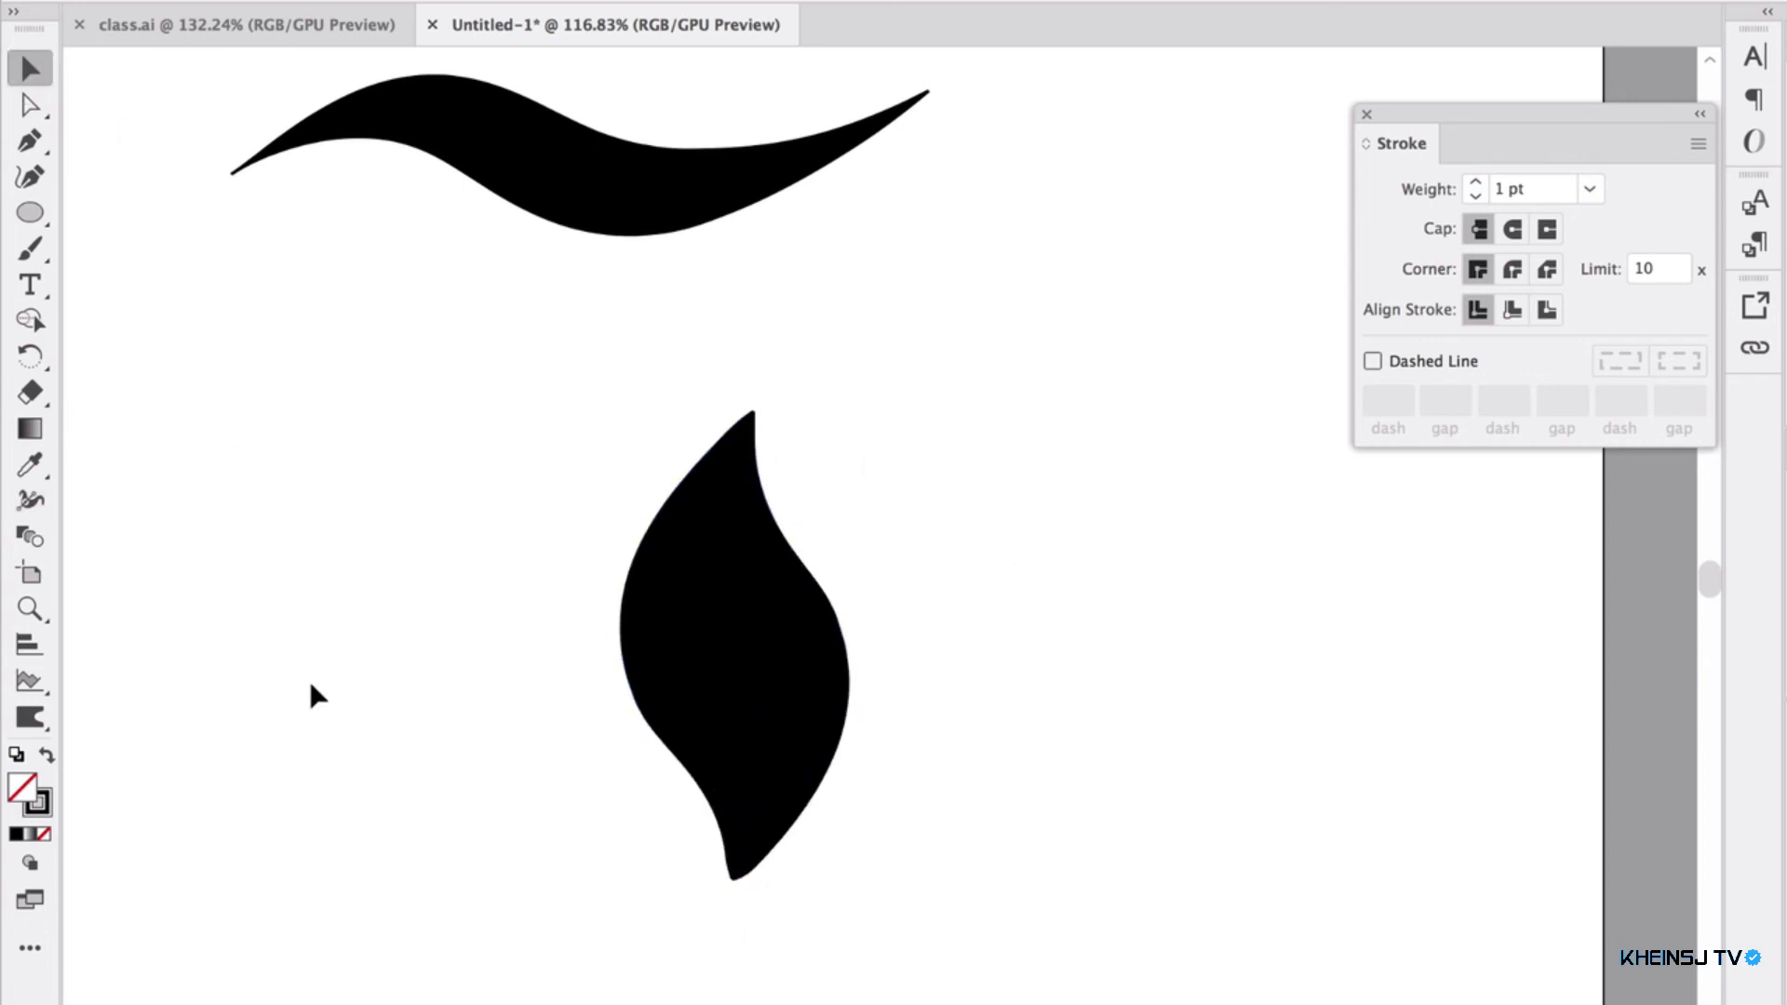
Convert the leaf-like shape's stroke into a filled shape with Outline Stroke, and select the result
left_click(735, 663)
left_click(373, 0)
mouse_move(433, 535)
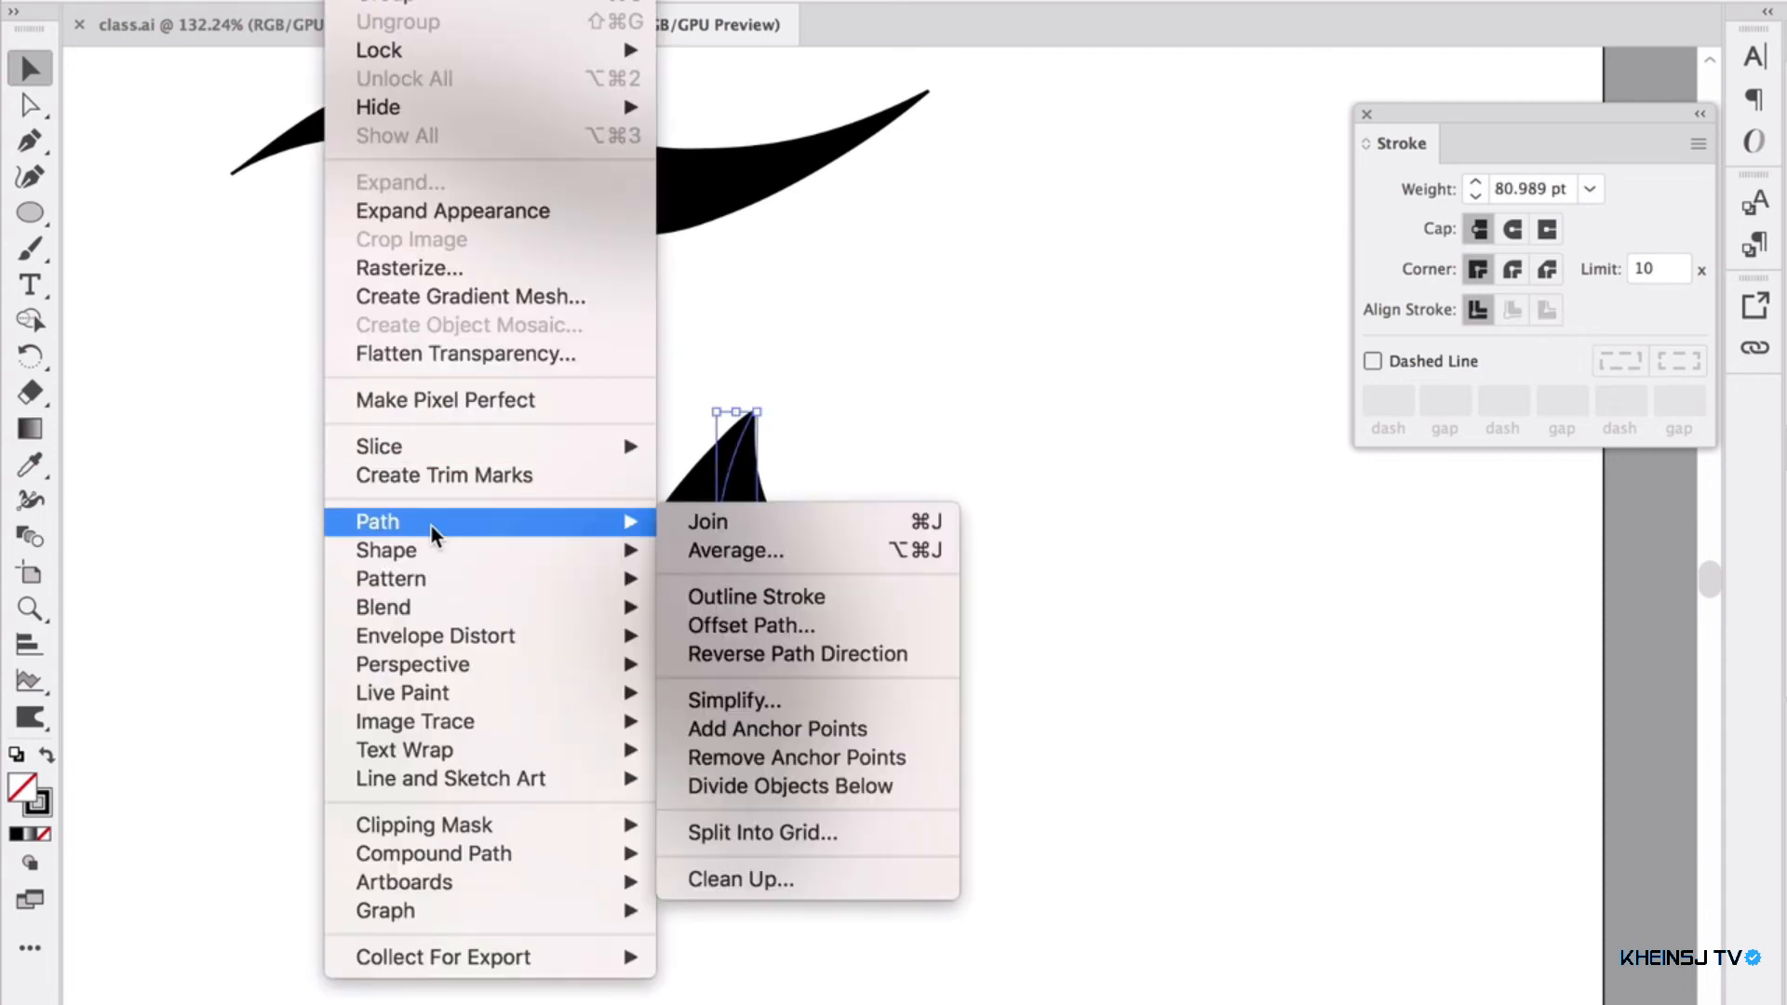
left_click(773, 597)
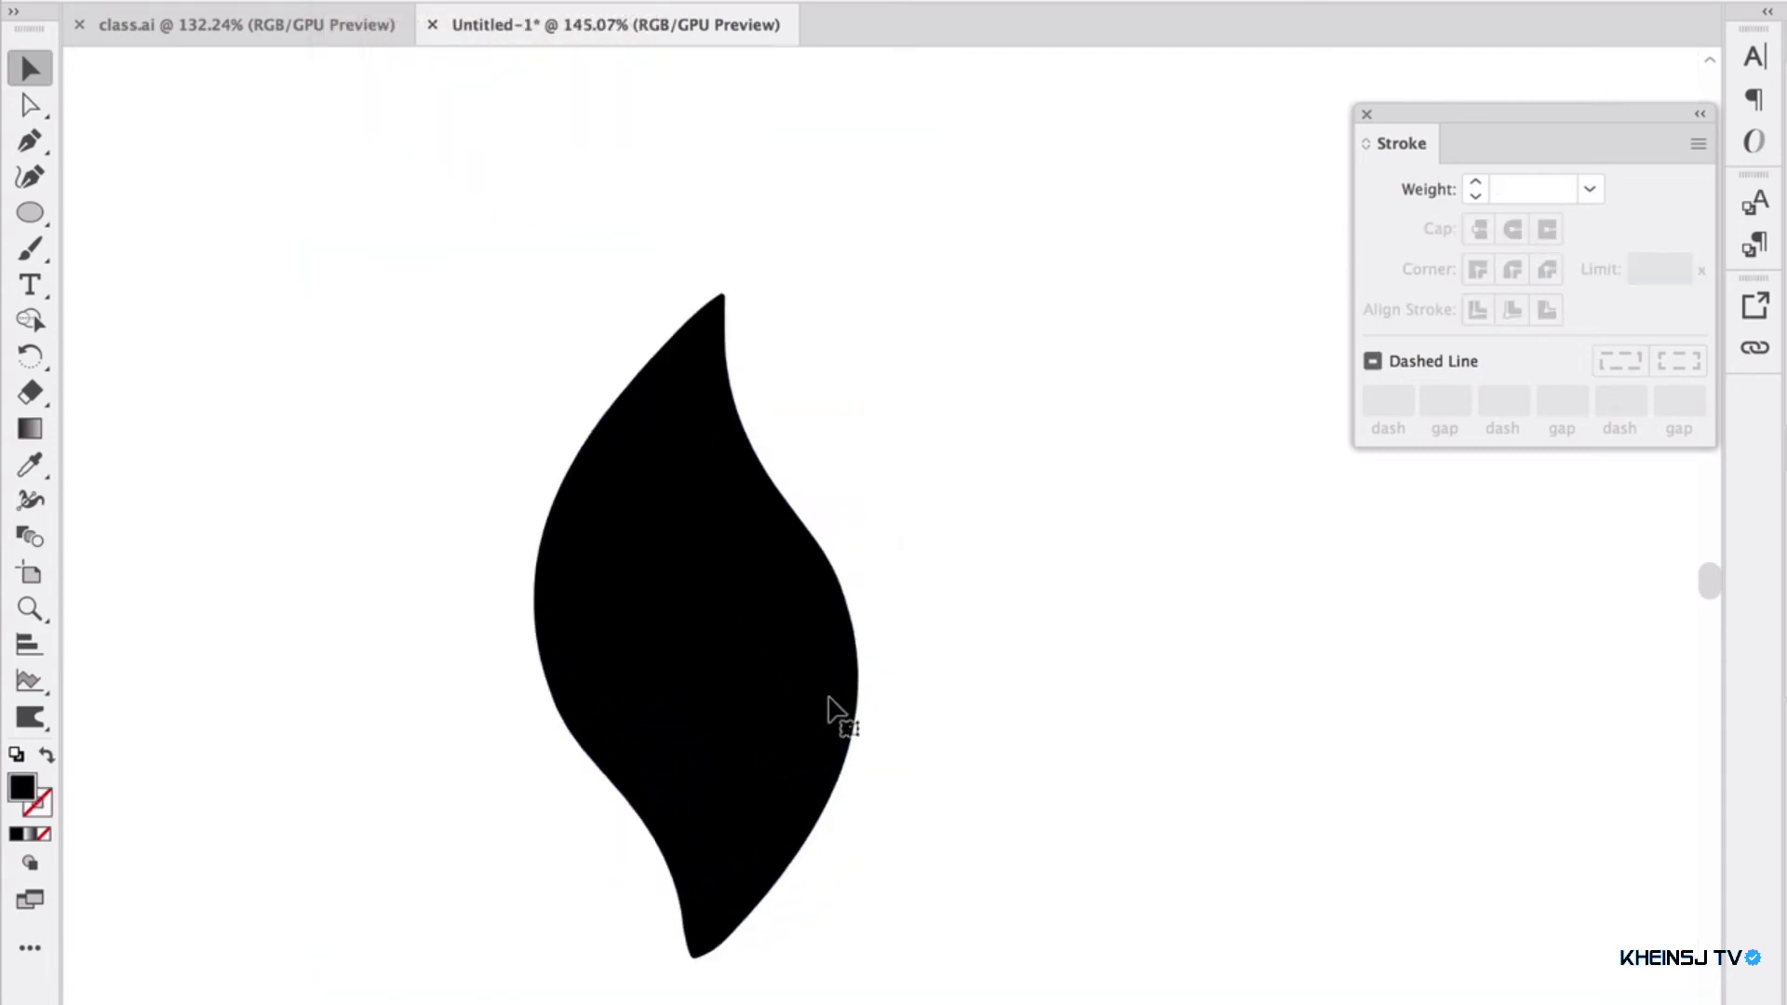
scroll(833, 712, "up", 3)
left_click(678, 595)
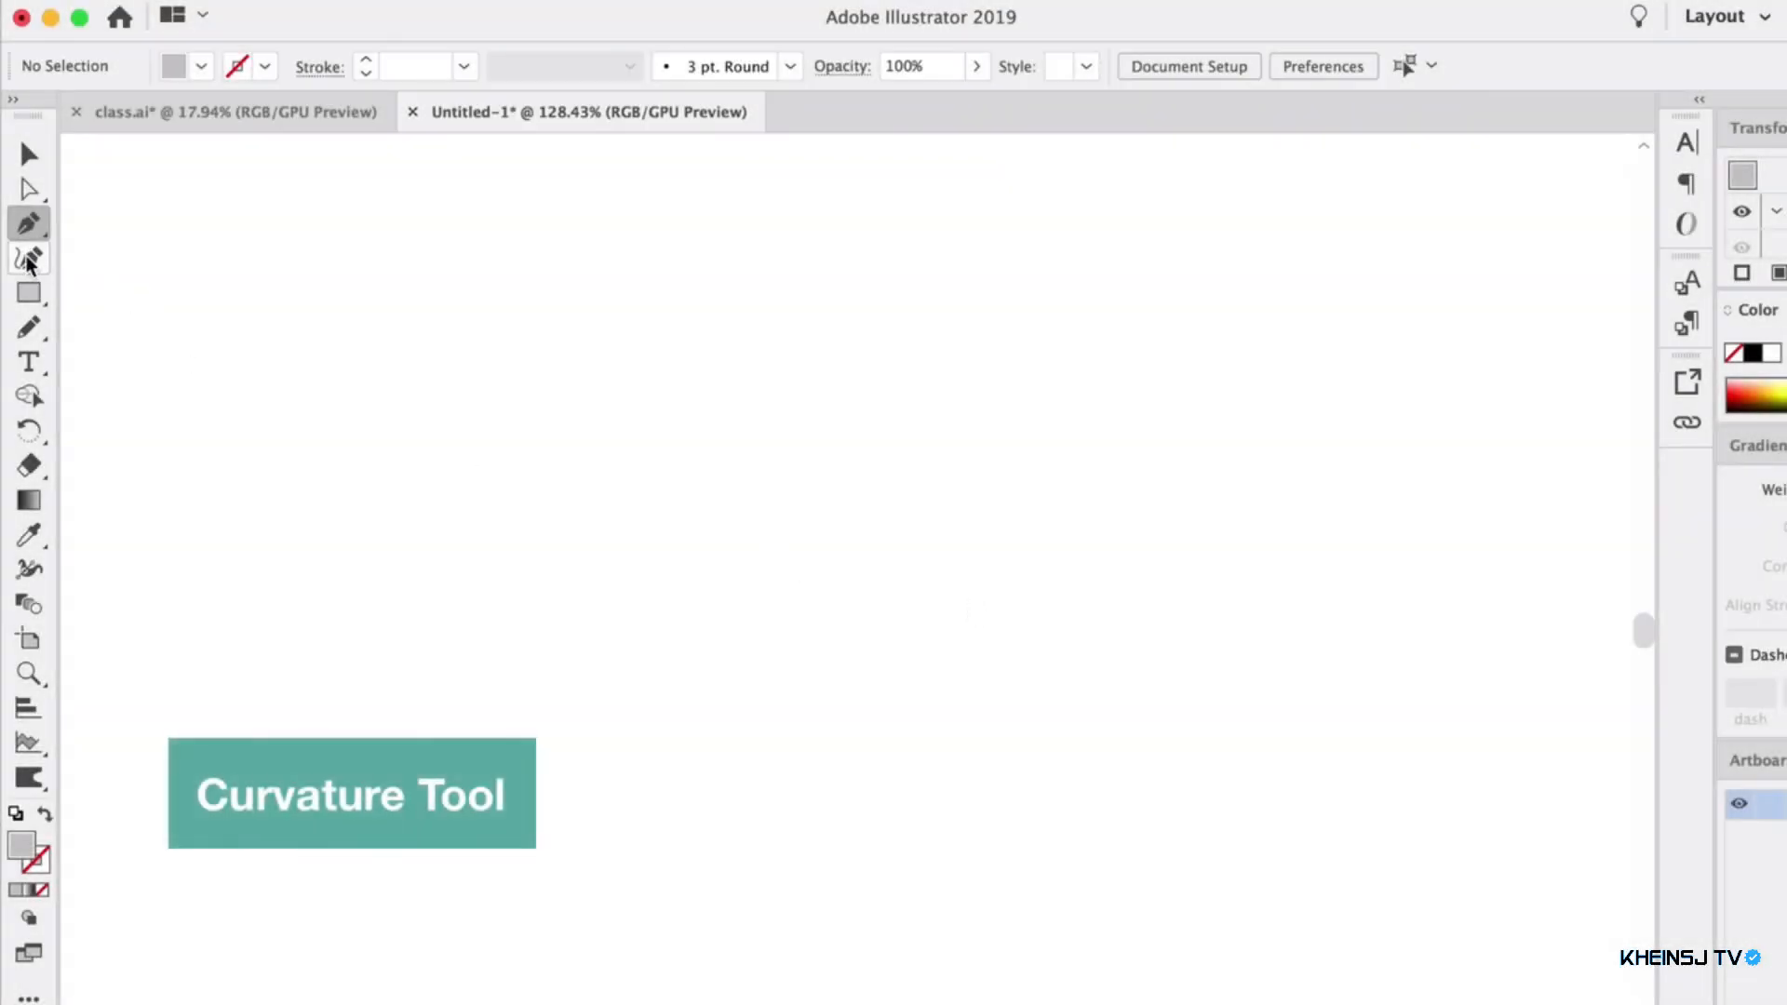
left_click(28, 263)
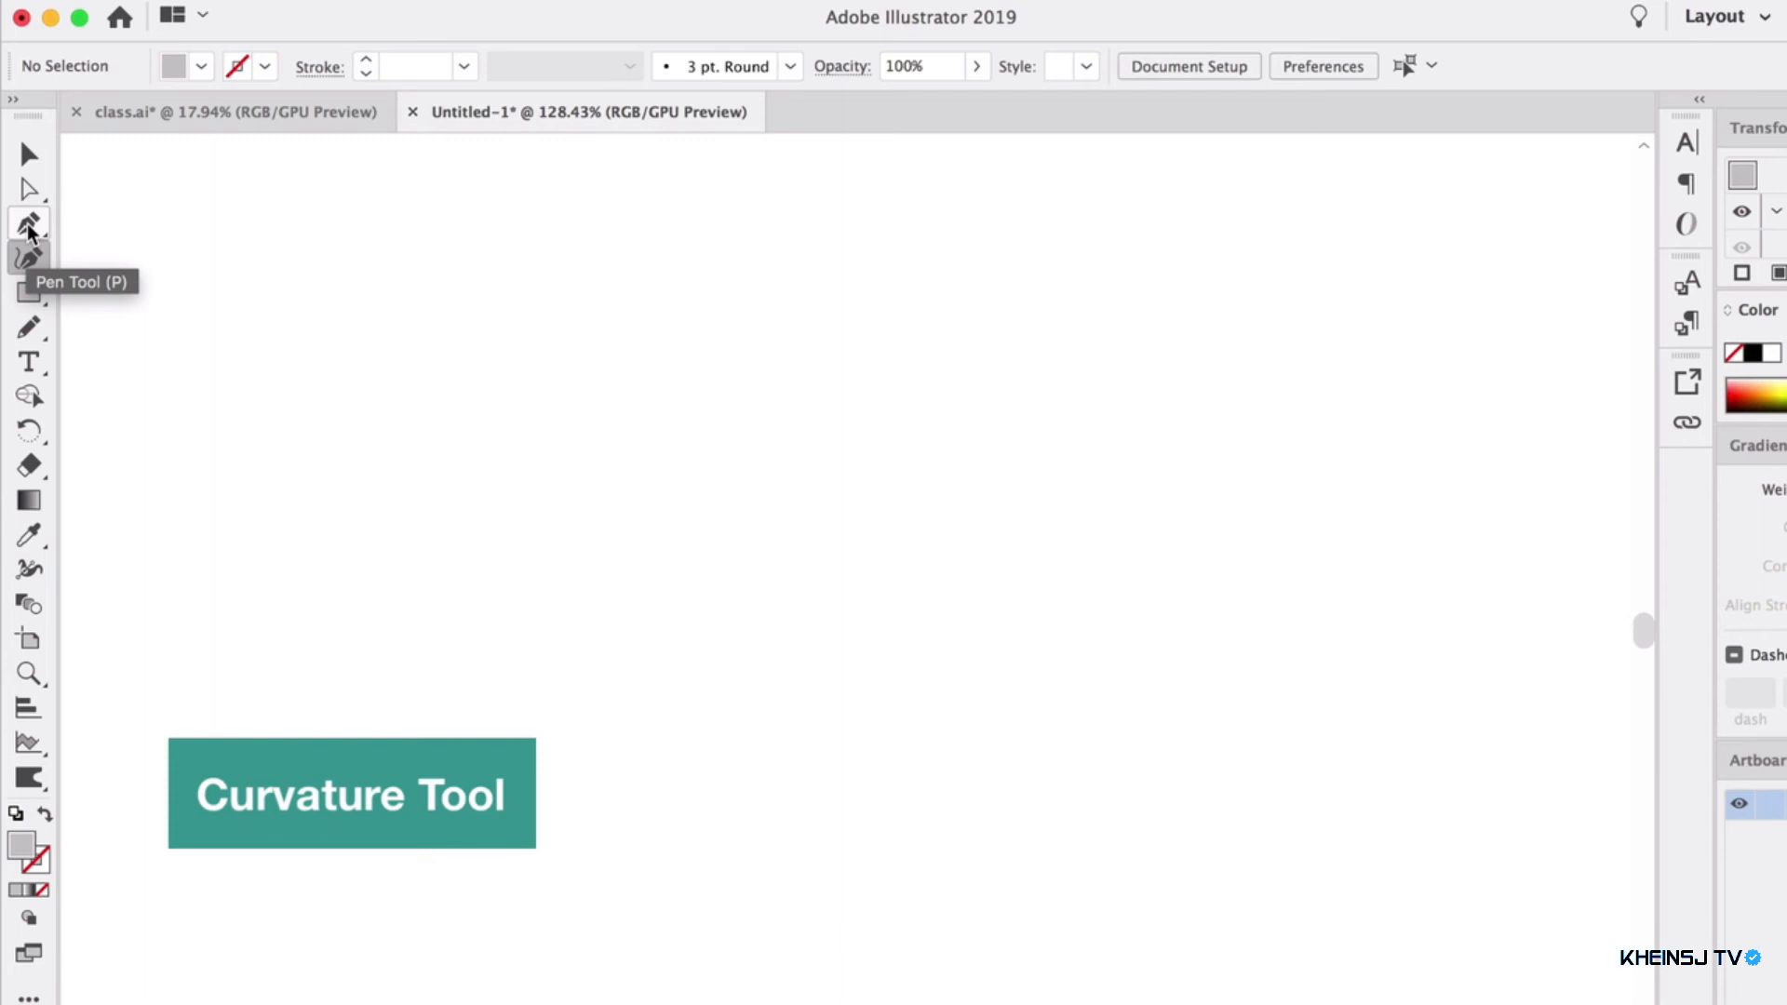
left_click(28, 229)
left_click(371, 392)
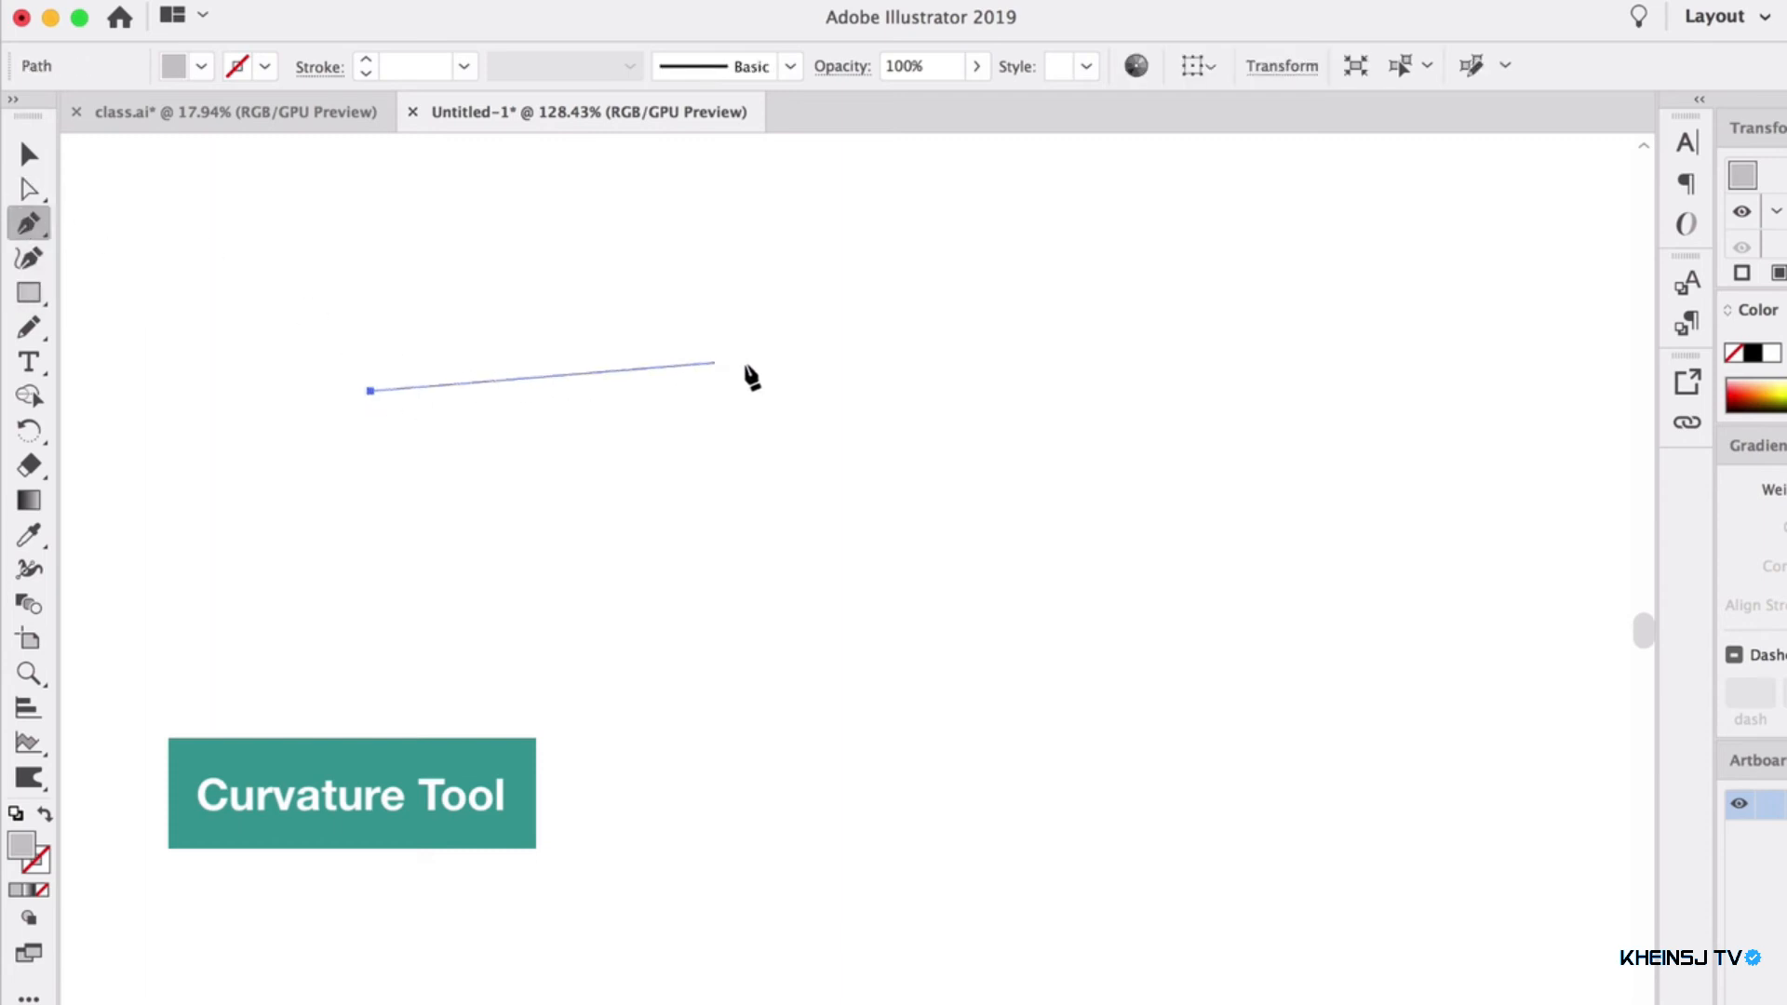
left_click_drag(766, 366, 852, 444)
left_click_drag(881, 621, 726, 735)
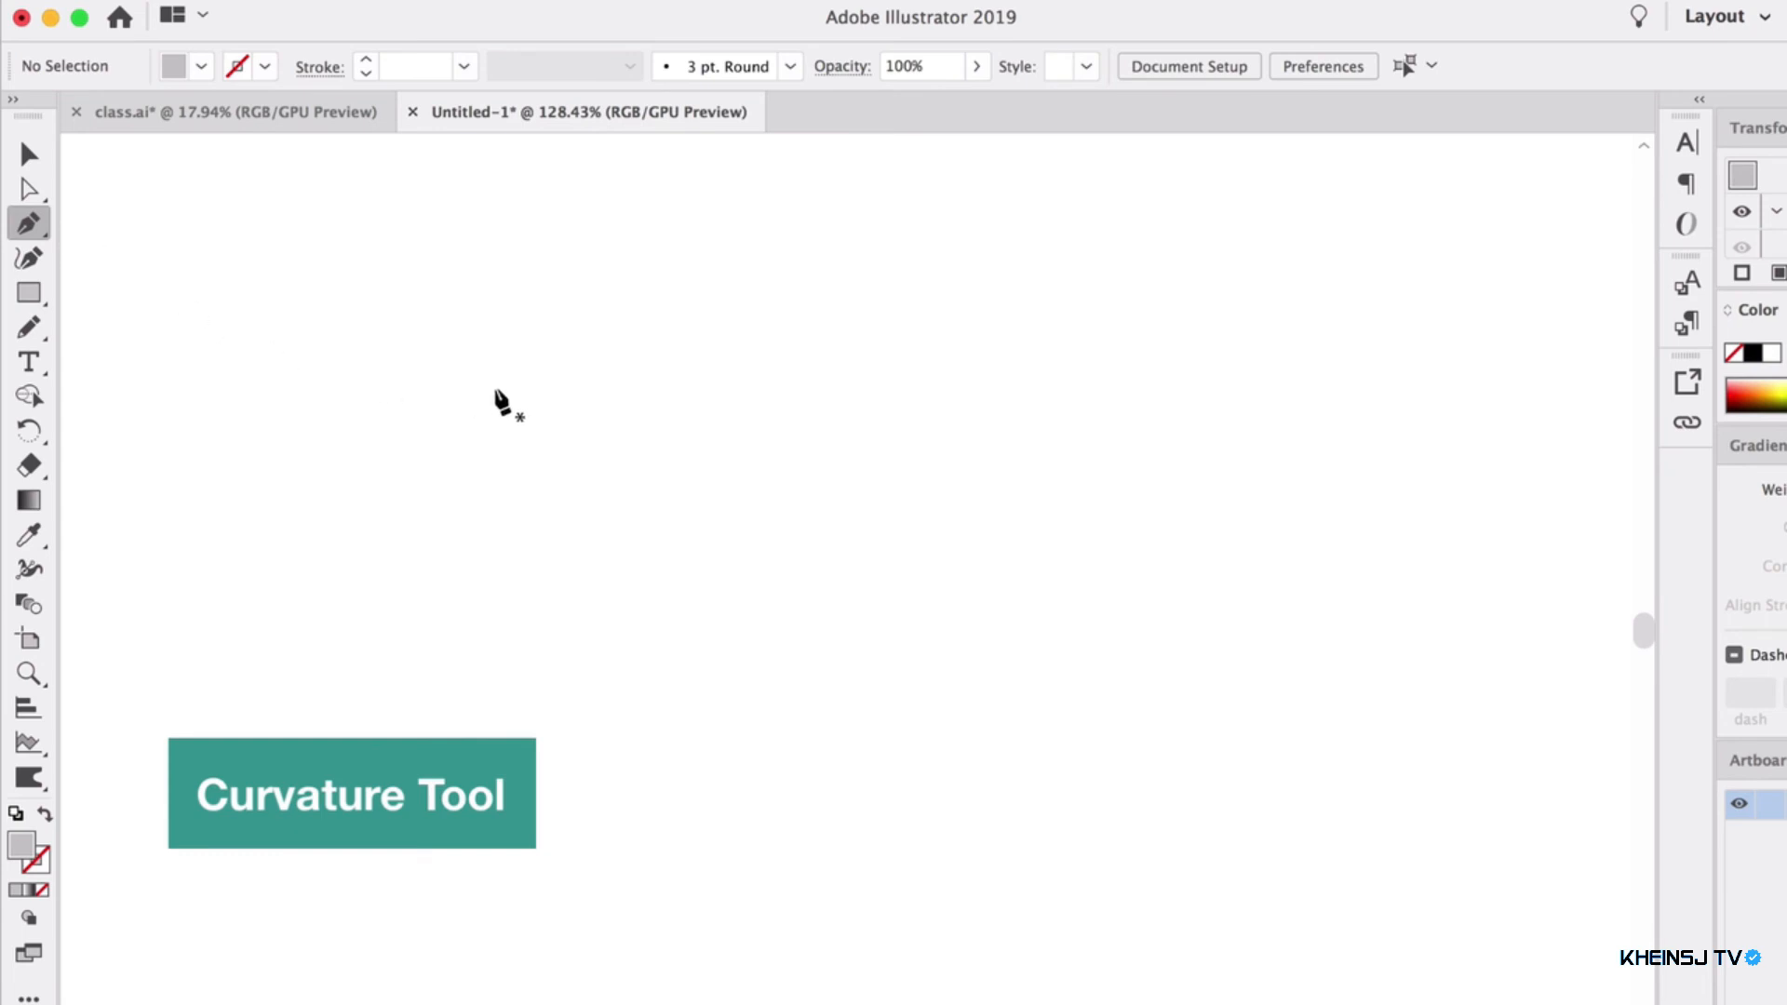
Draw a rough closed grey circle from four anchor points with the Pen tool, and delete it
left_click(607, 337)
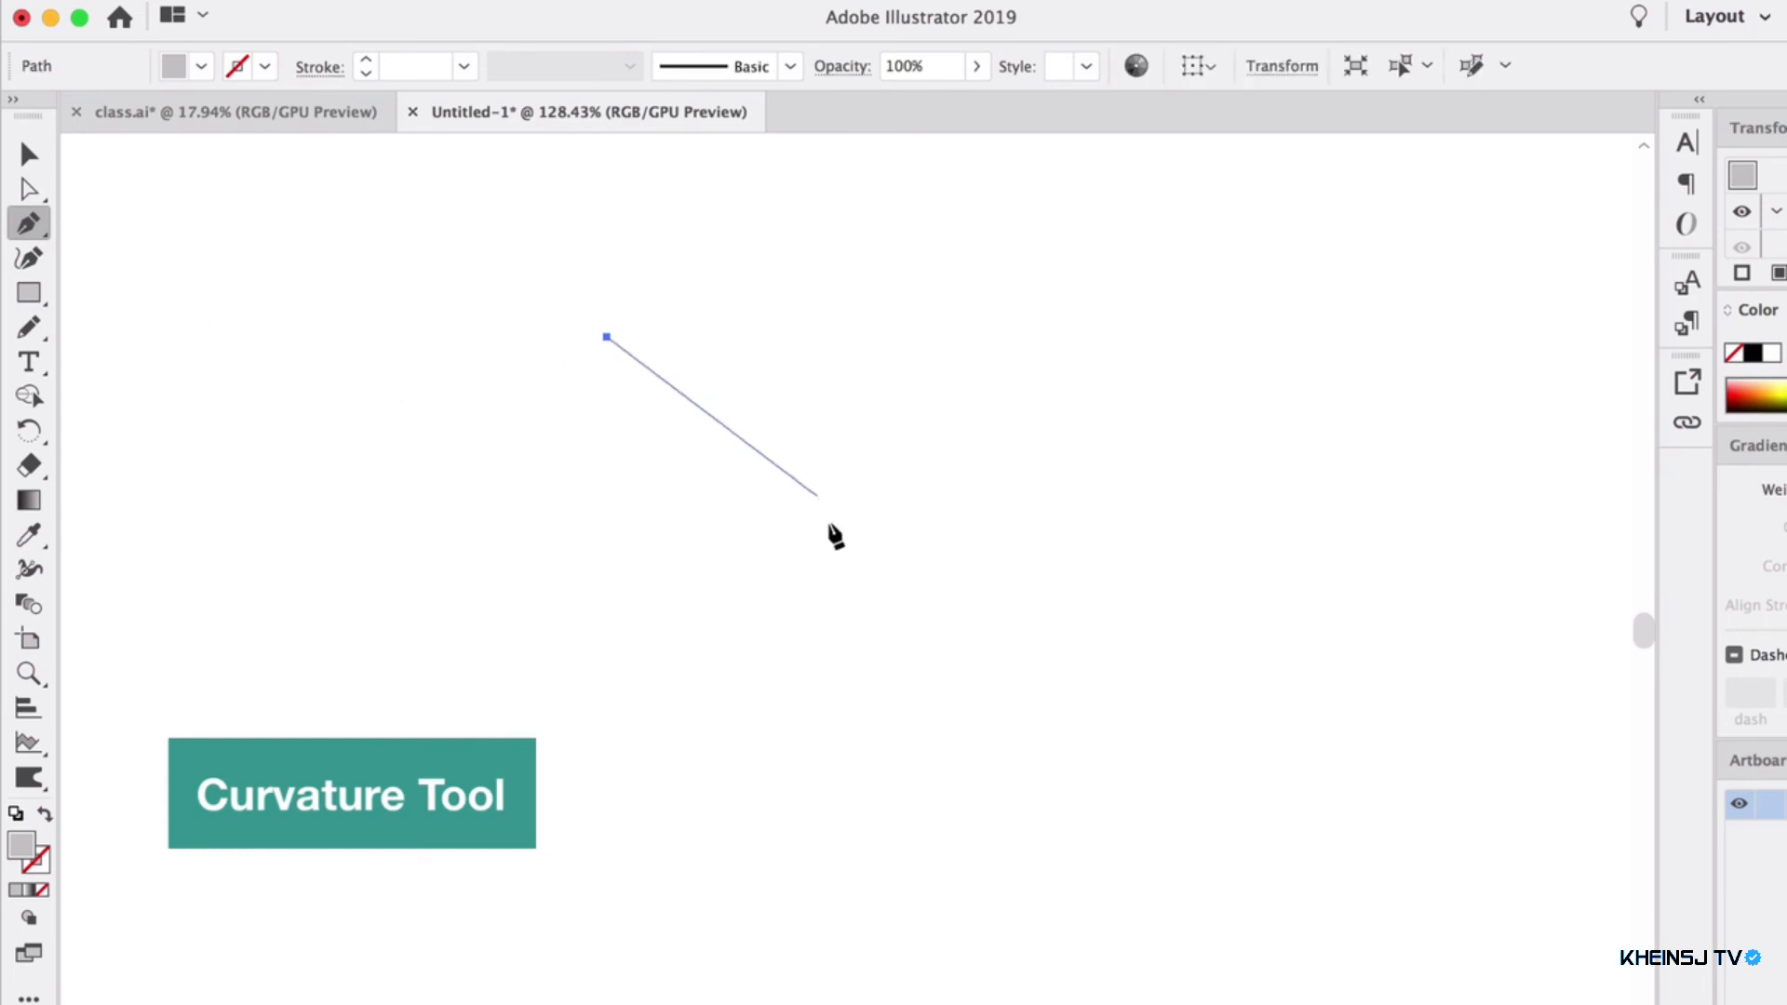
left_click_drag(841, 562, 843, 775)
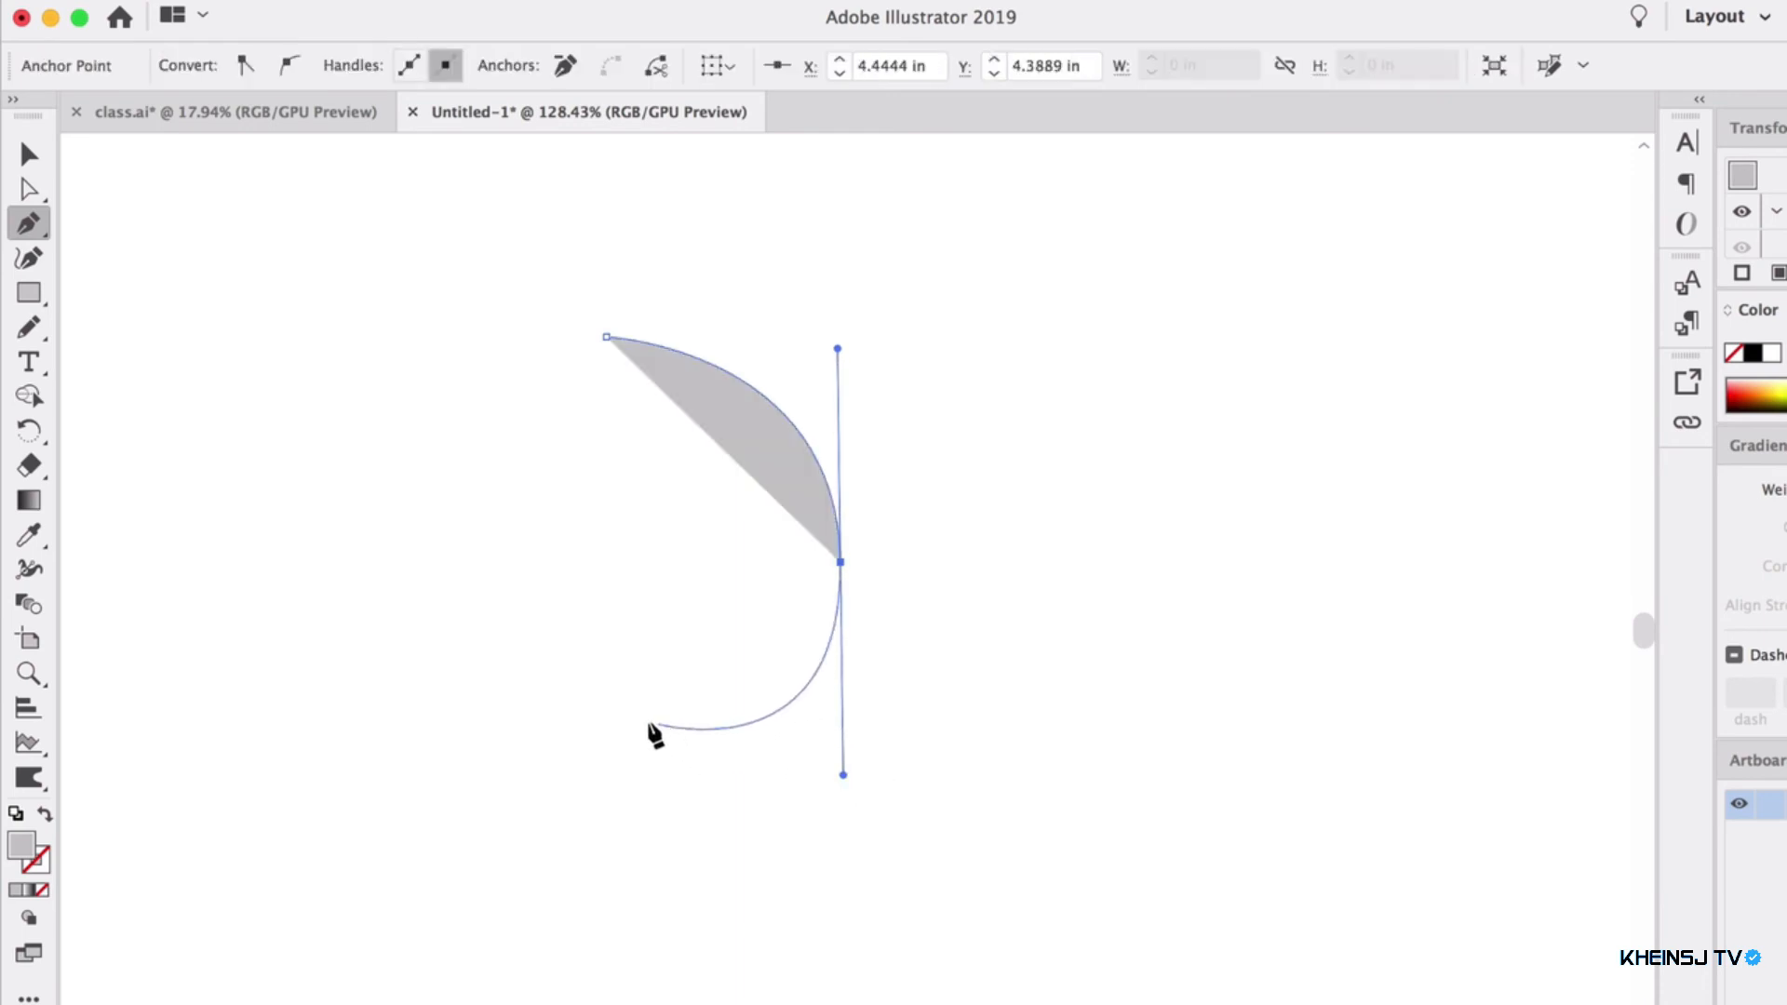
left_click(629, 778)
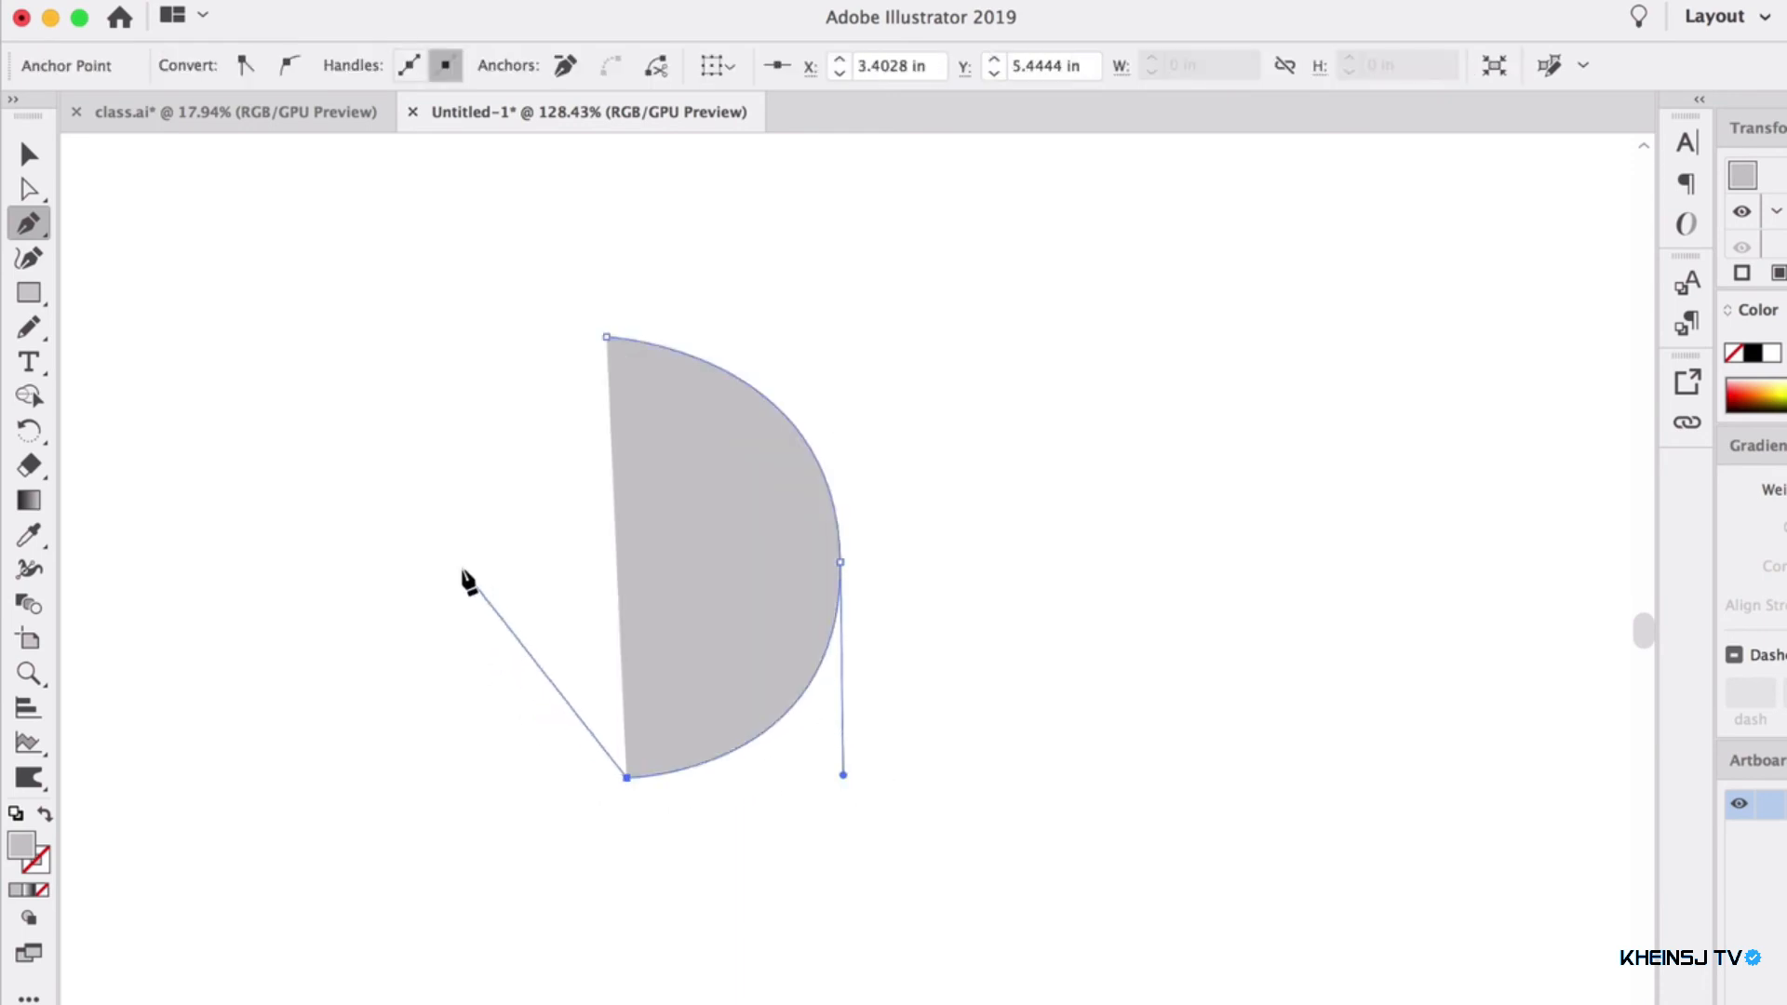
left_click_drag(427, 576, 424, 394)
left_click_drag(606, 337, 662, 354)
left_click(42, 144)
left_click(861, 737)
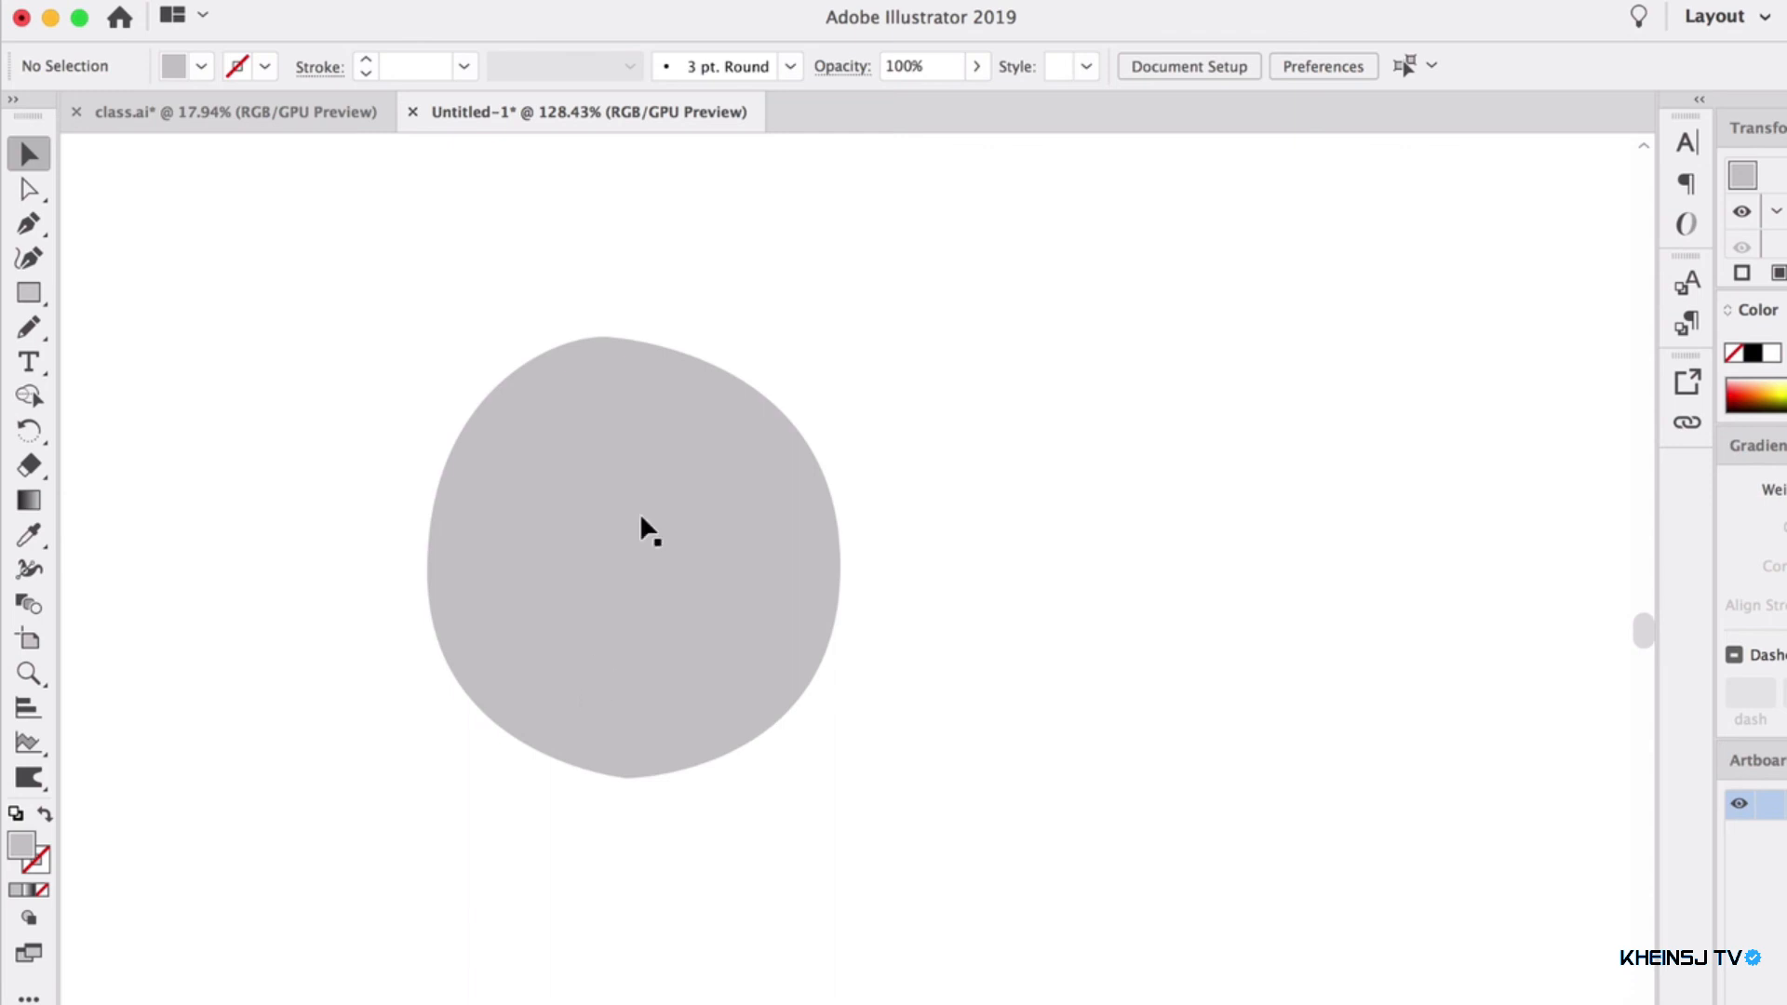
left_click_drag(662, 538, 467, 486)
key("Delete")
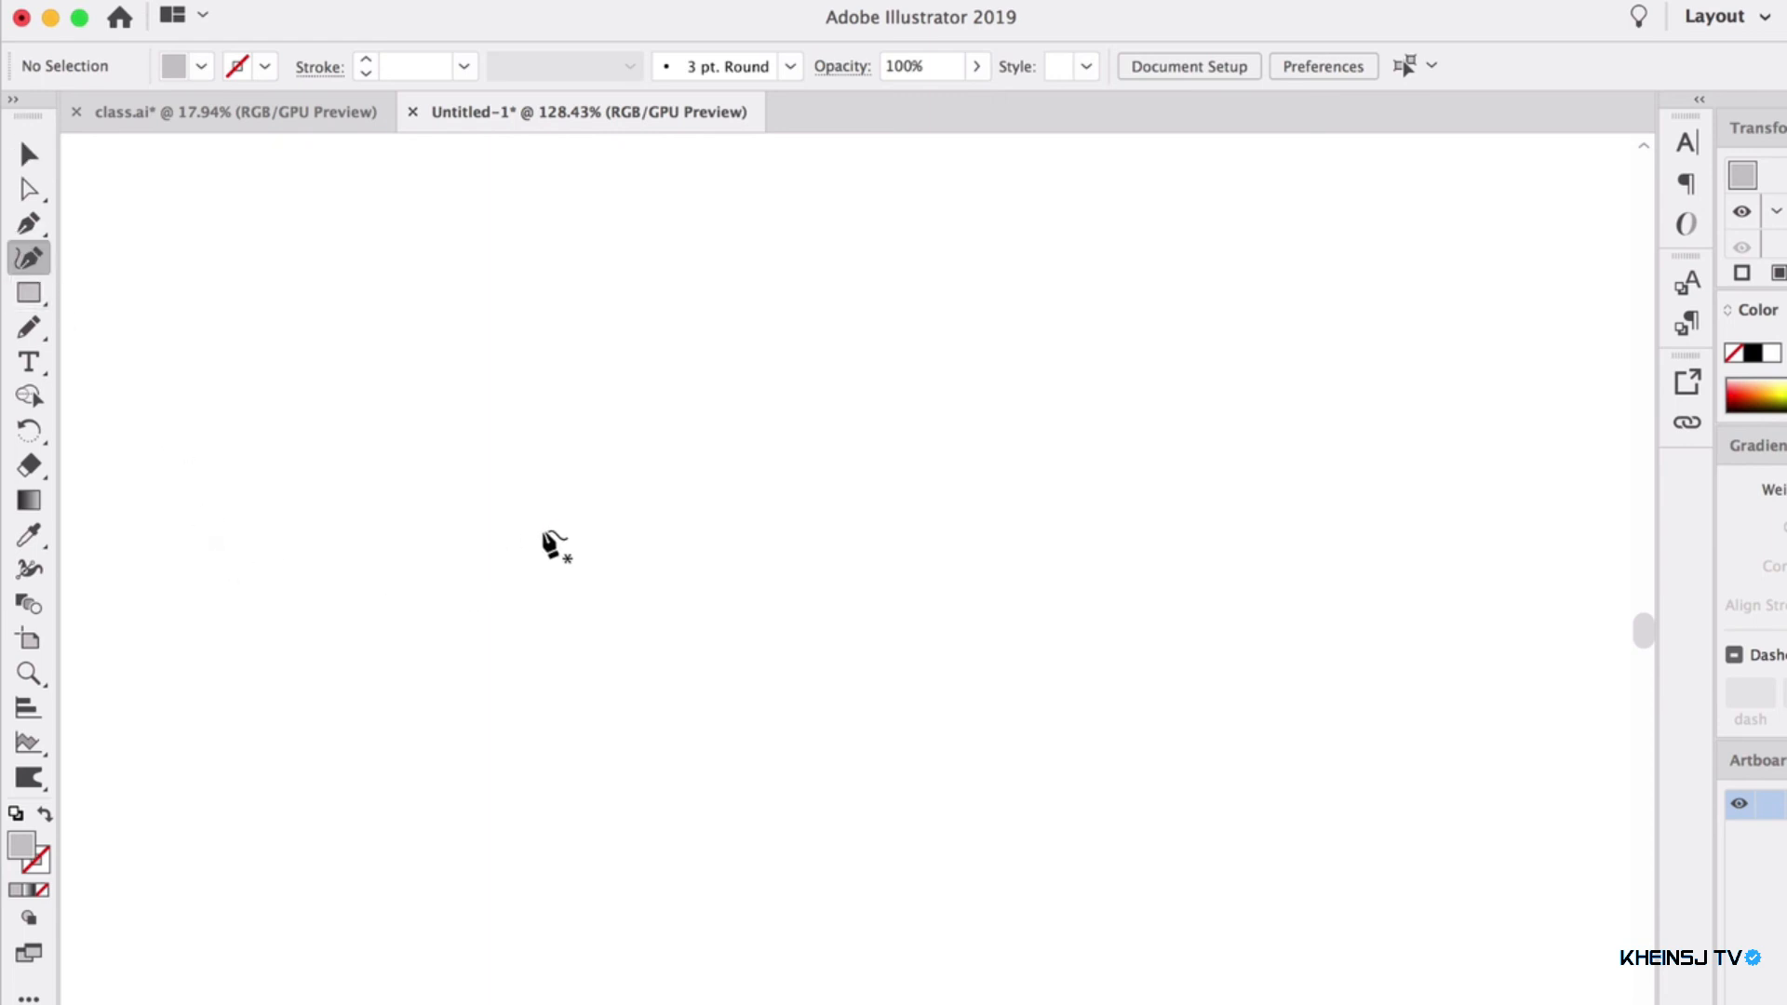
Draw a closed grey circle from four anchor points on the empty canvas with the Curvature tool
left_click(524, 547)
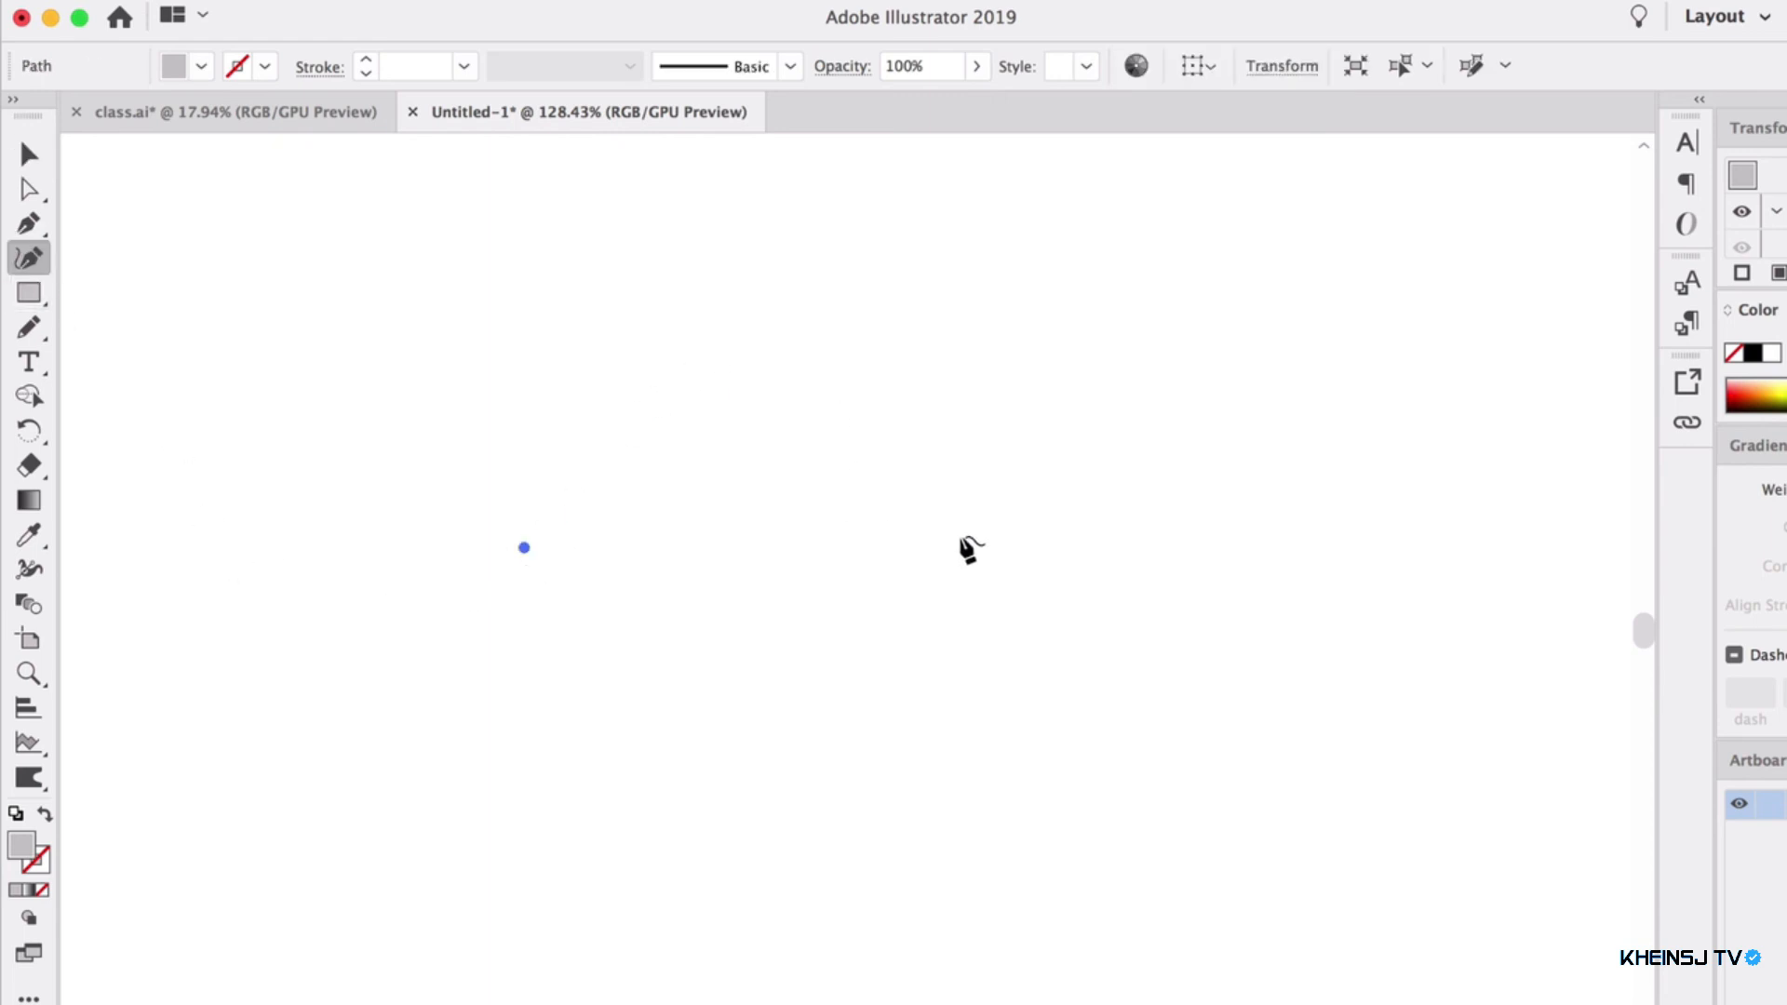
left_click_drag(961, 536, 1019, 539)
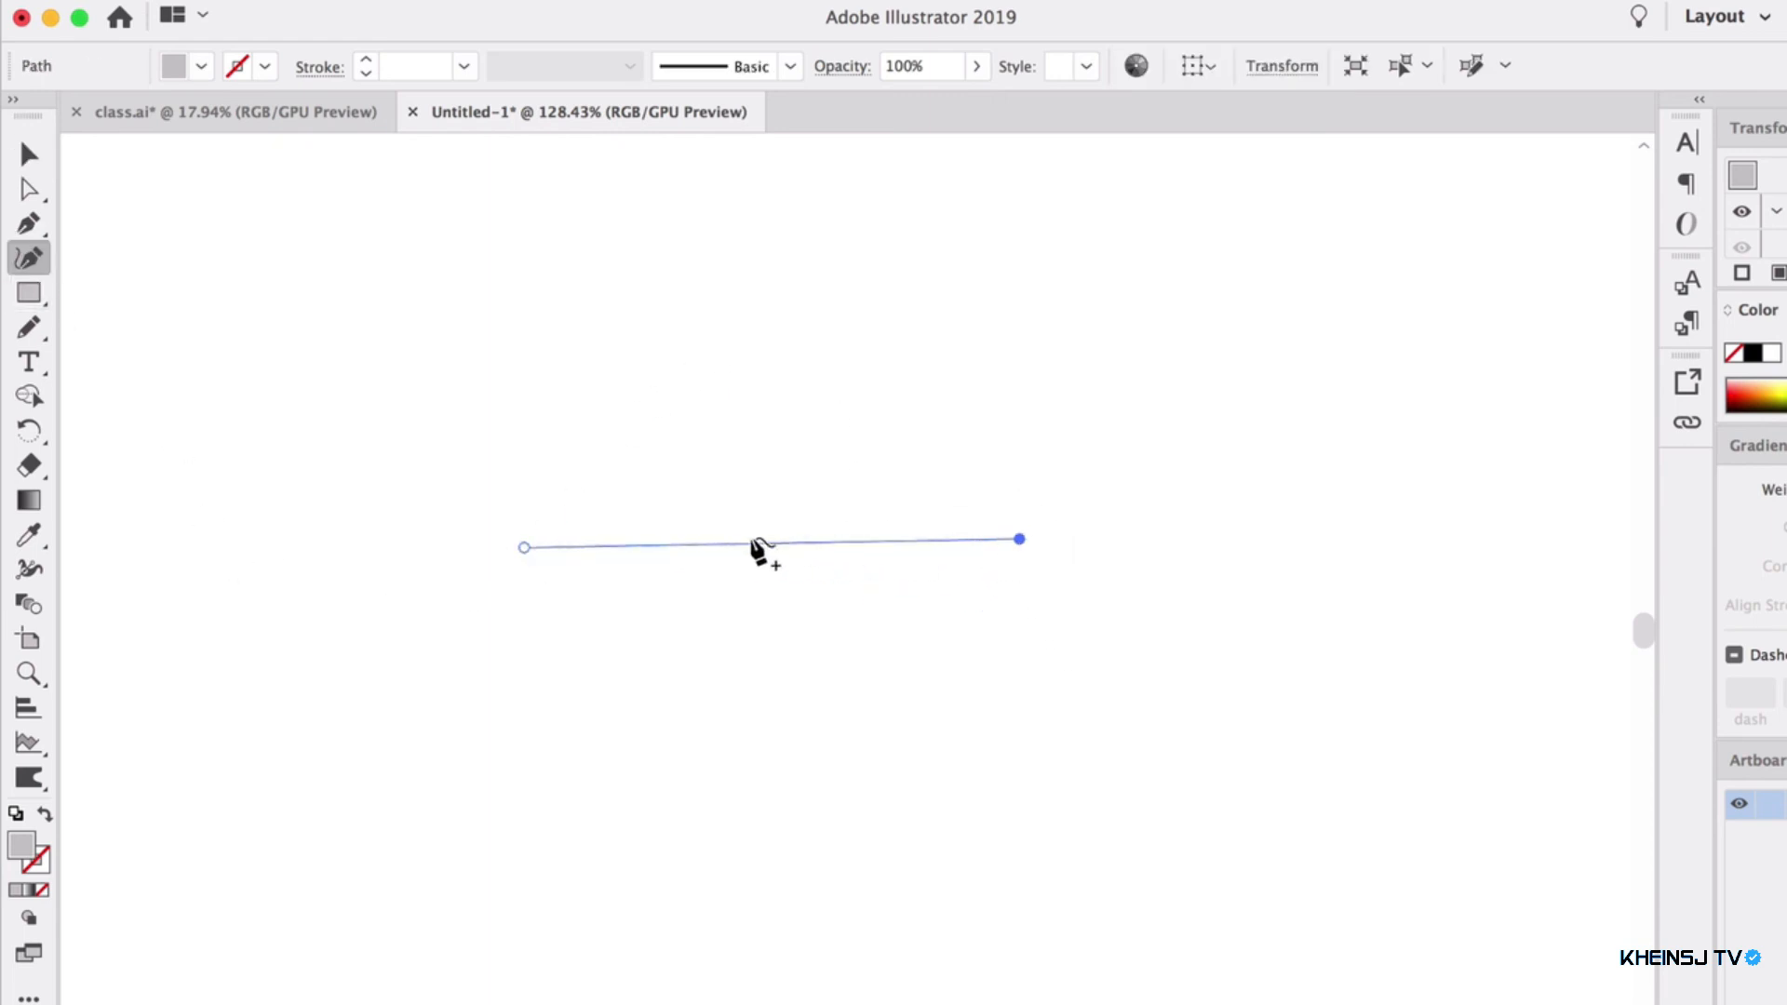
left_click_drag(773, 544, 766, 340)
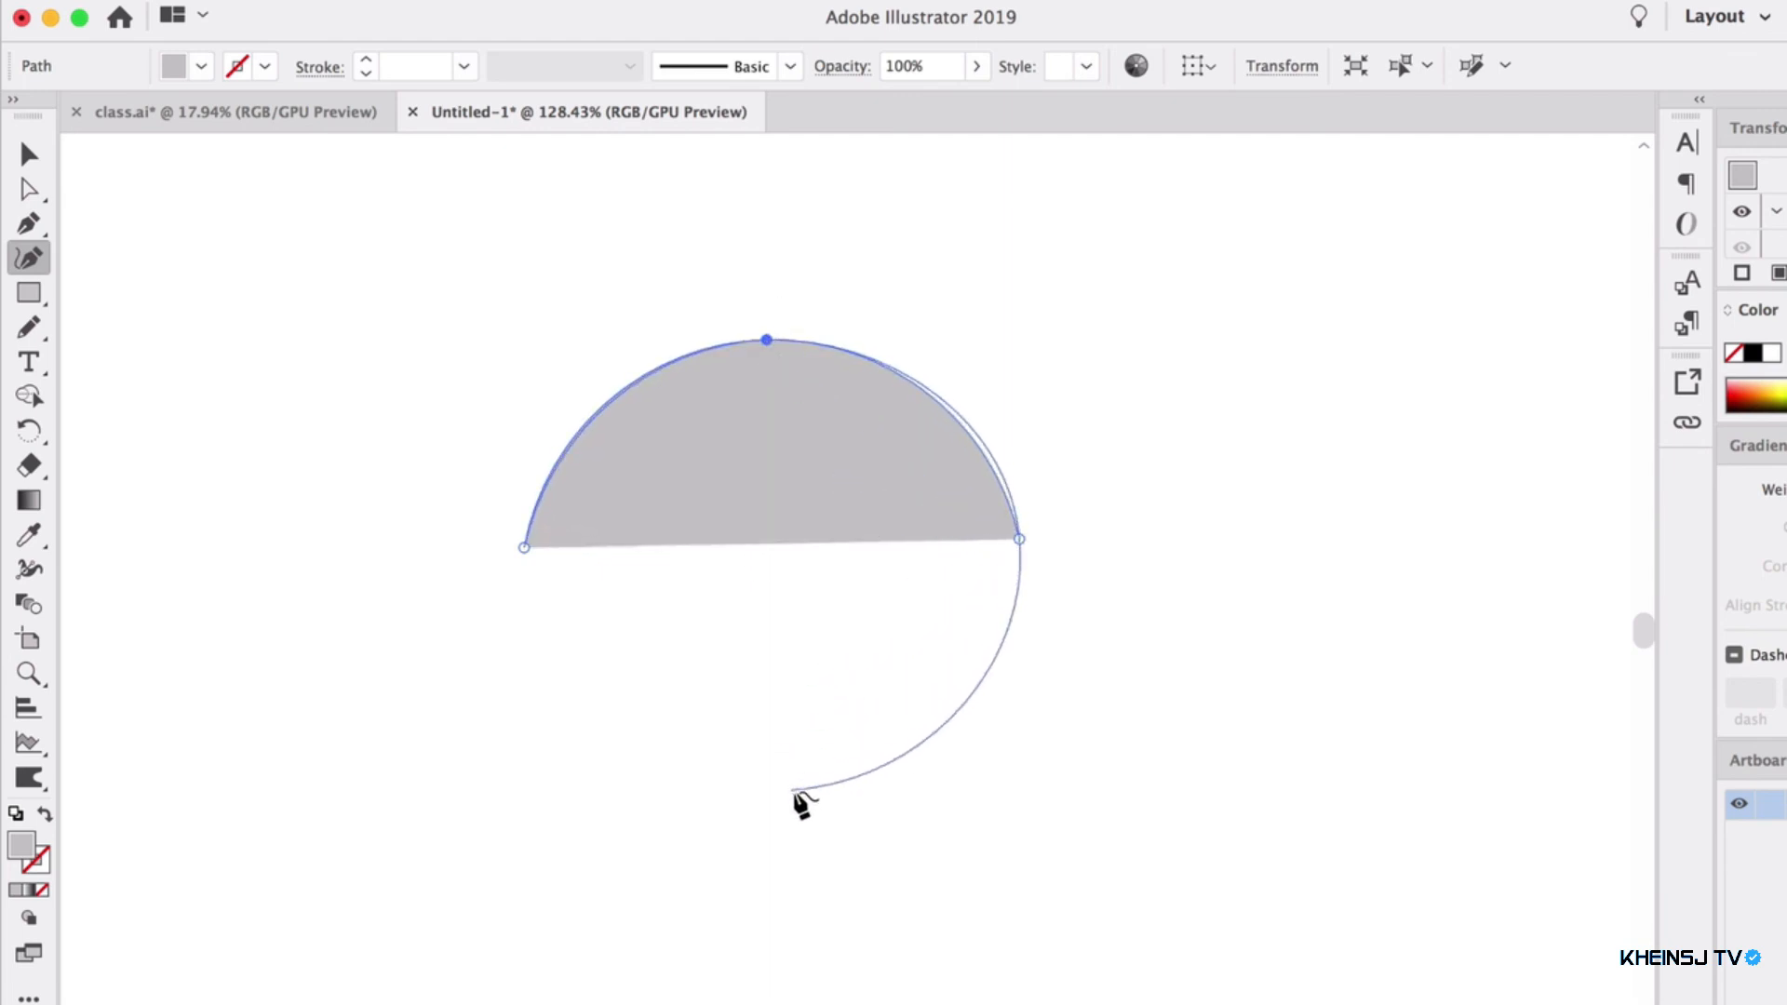
left_click(791, 795)
left_click(526, 548)
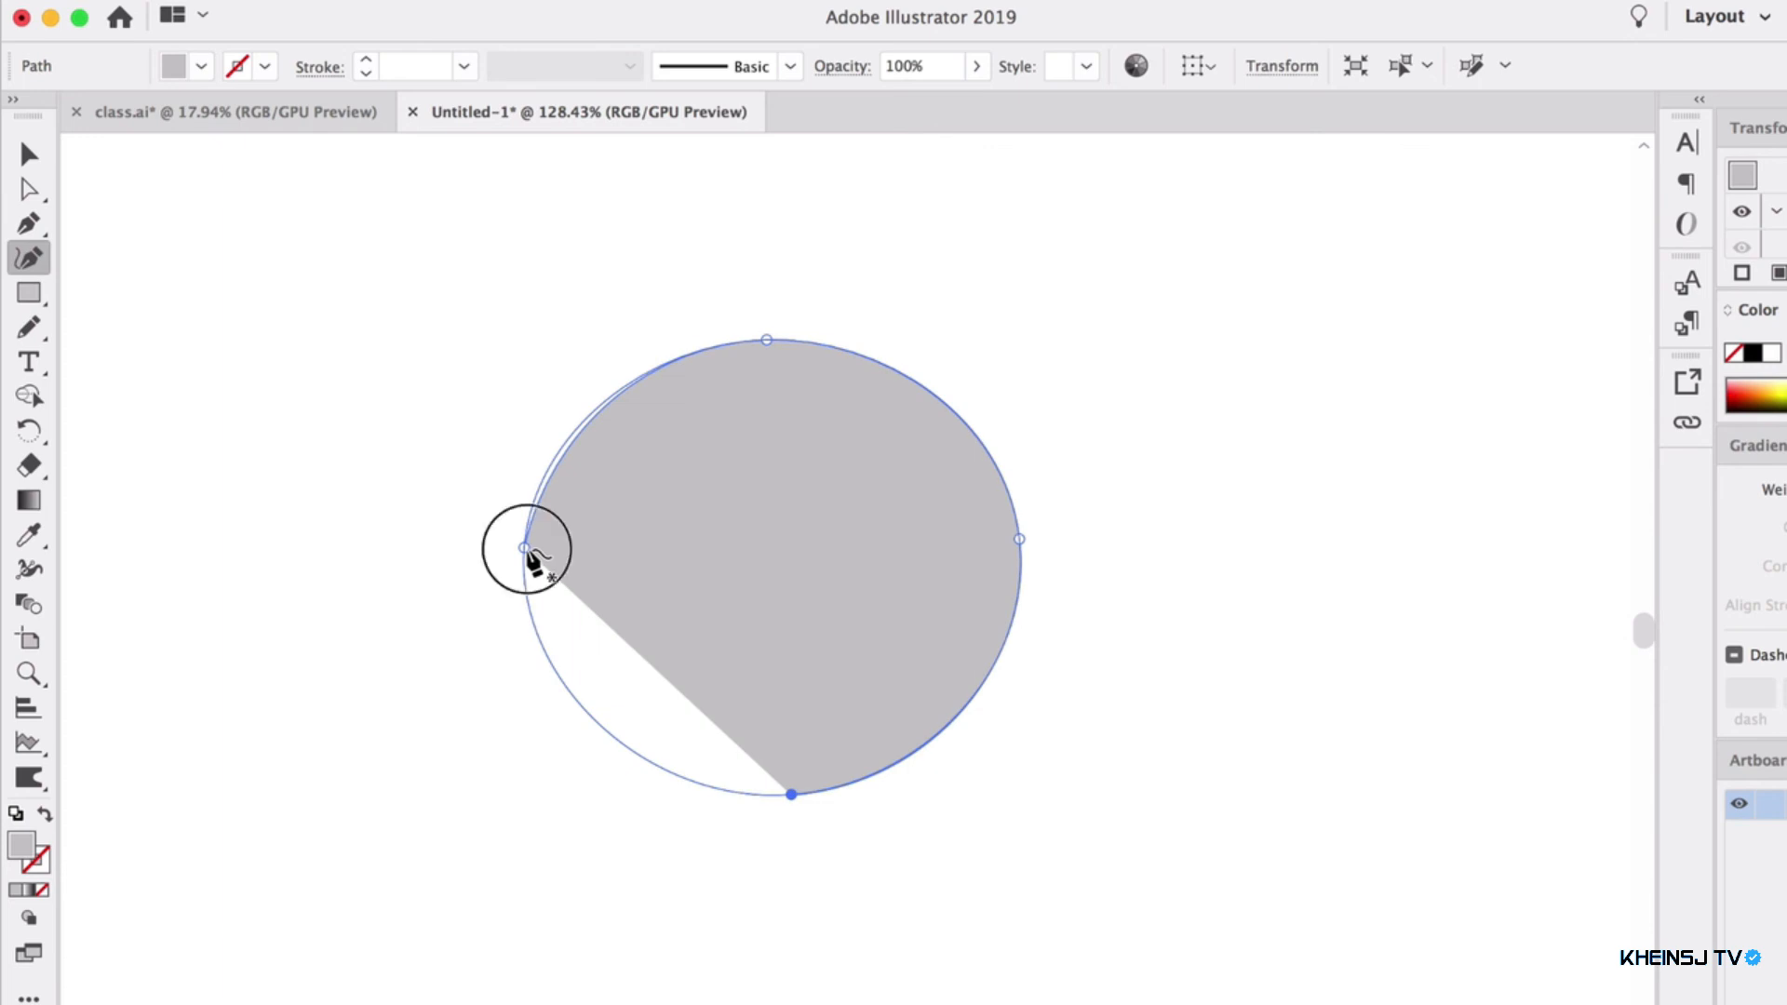
Reposition the circle's four anchor points with the Curvature tool to make it rounder, and select the whole circle
left_click_drag(789, 796, 791, 806)
left_click_drag(763, 353, 766, 325)
left_click_drag(1021, 540, 1021, 571)
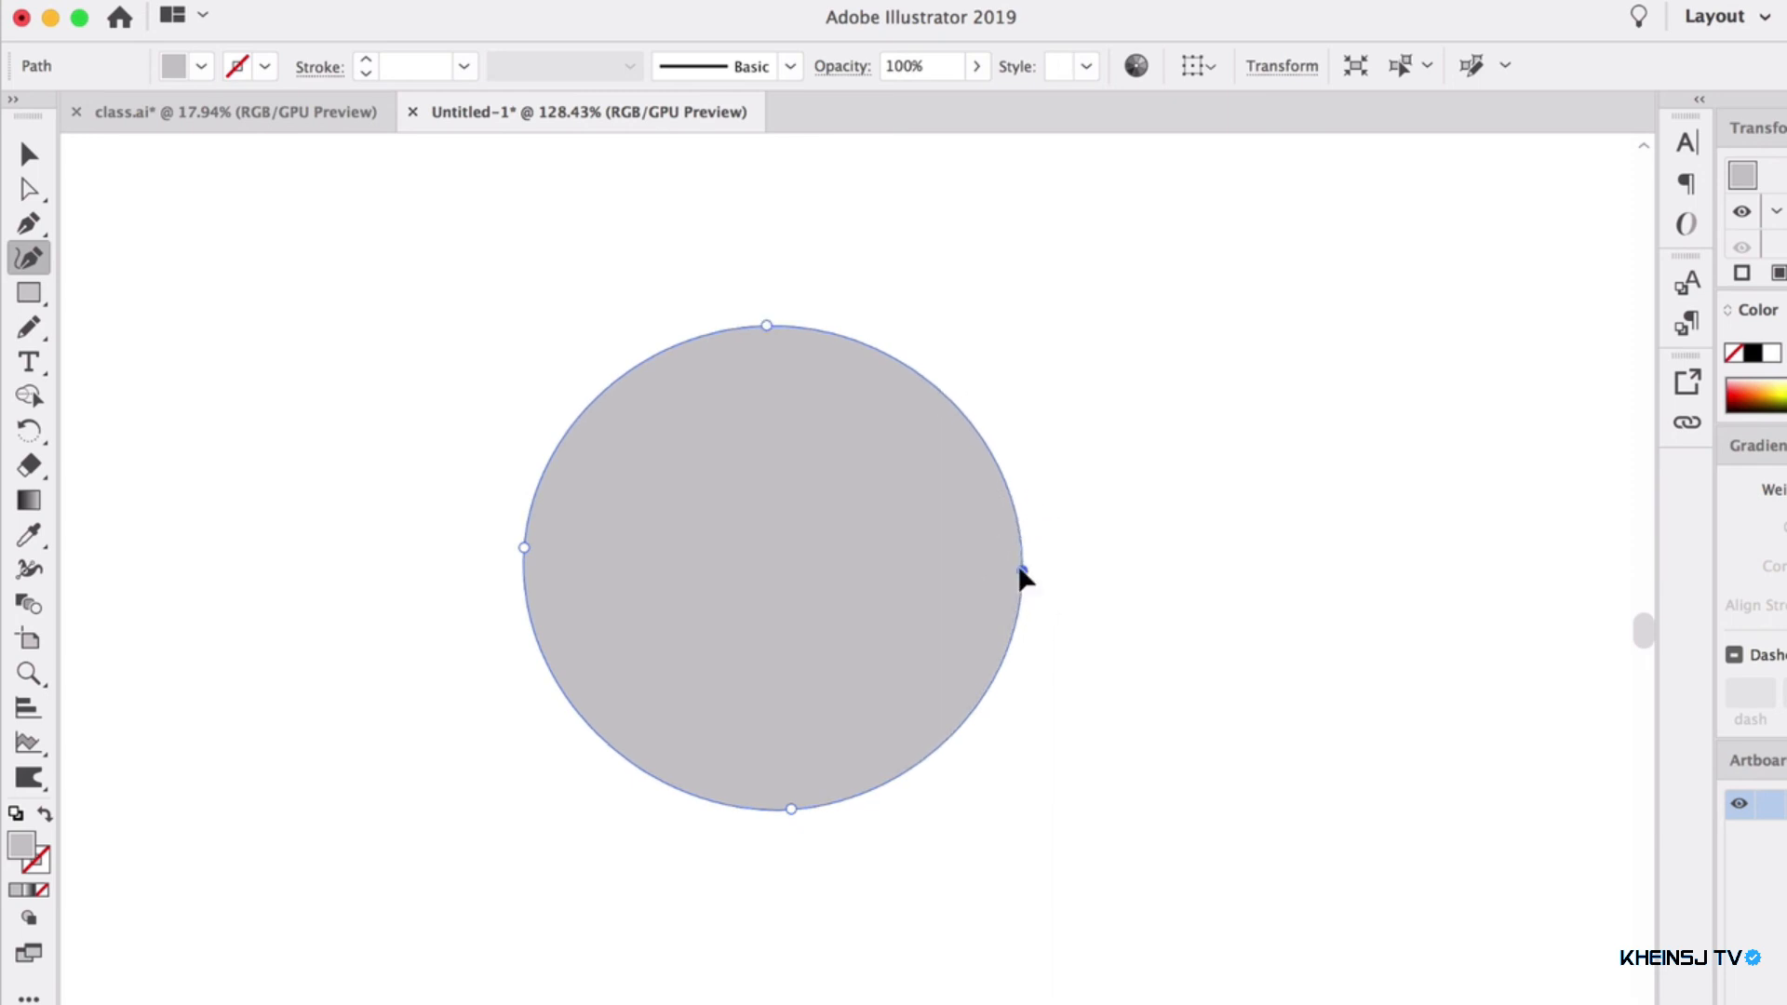
left_click_drag(527, 551, 528, 574)
key("v")
left_click(217, 263)
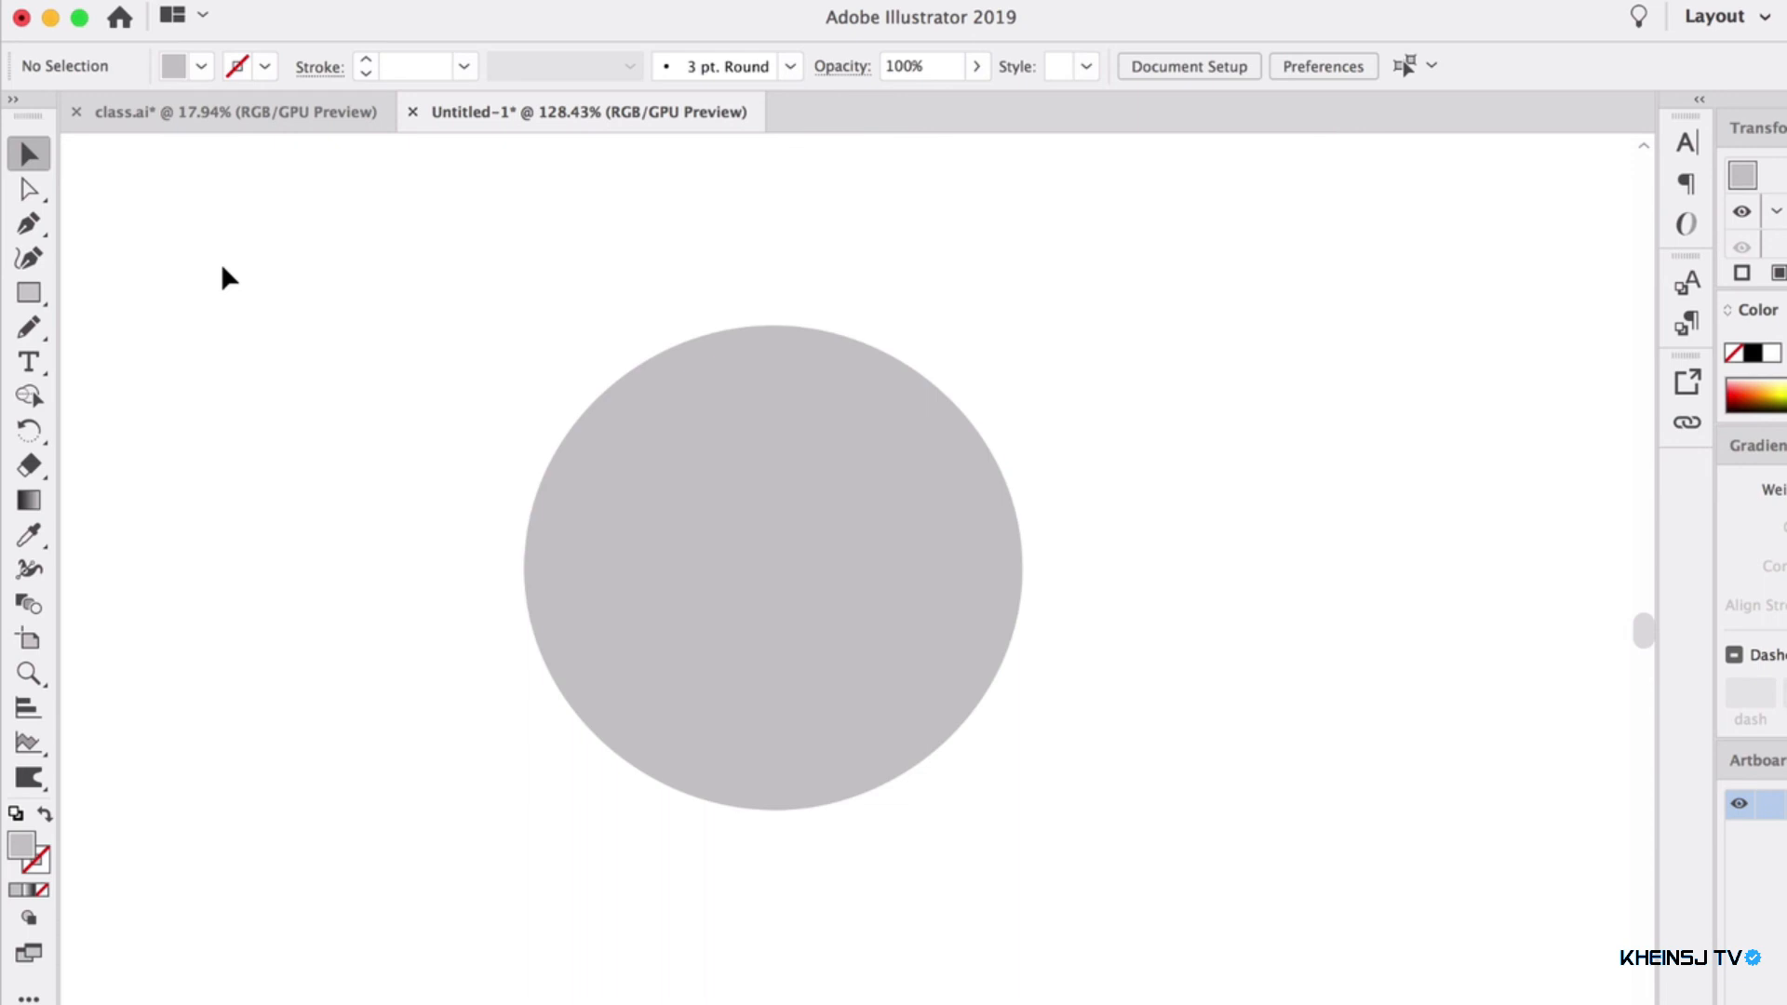
left_click(774, 555)
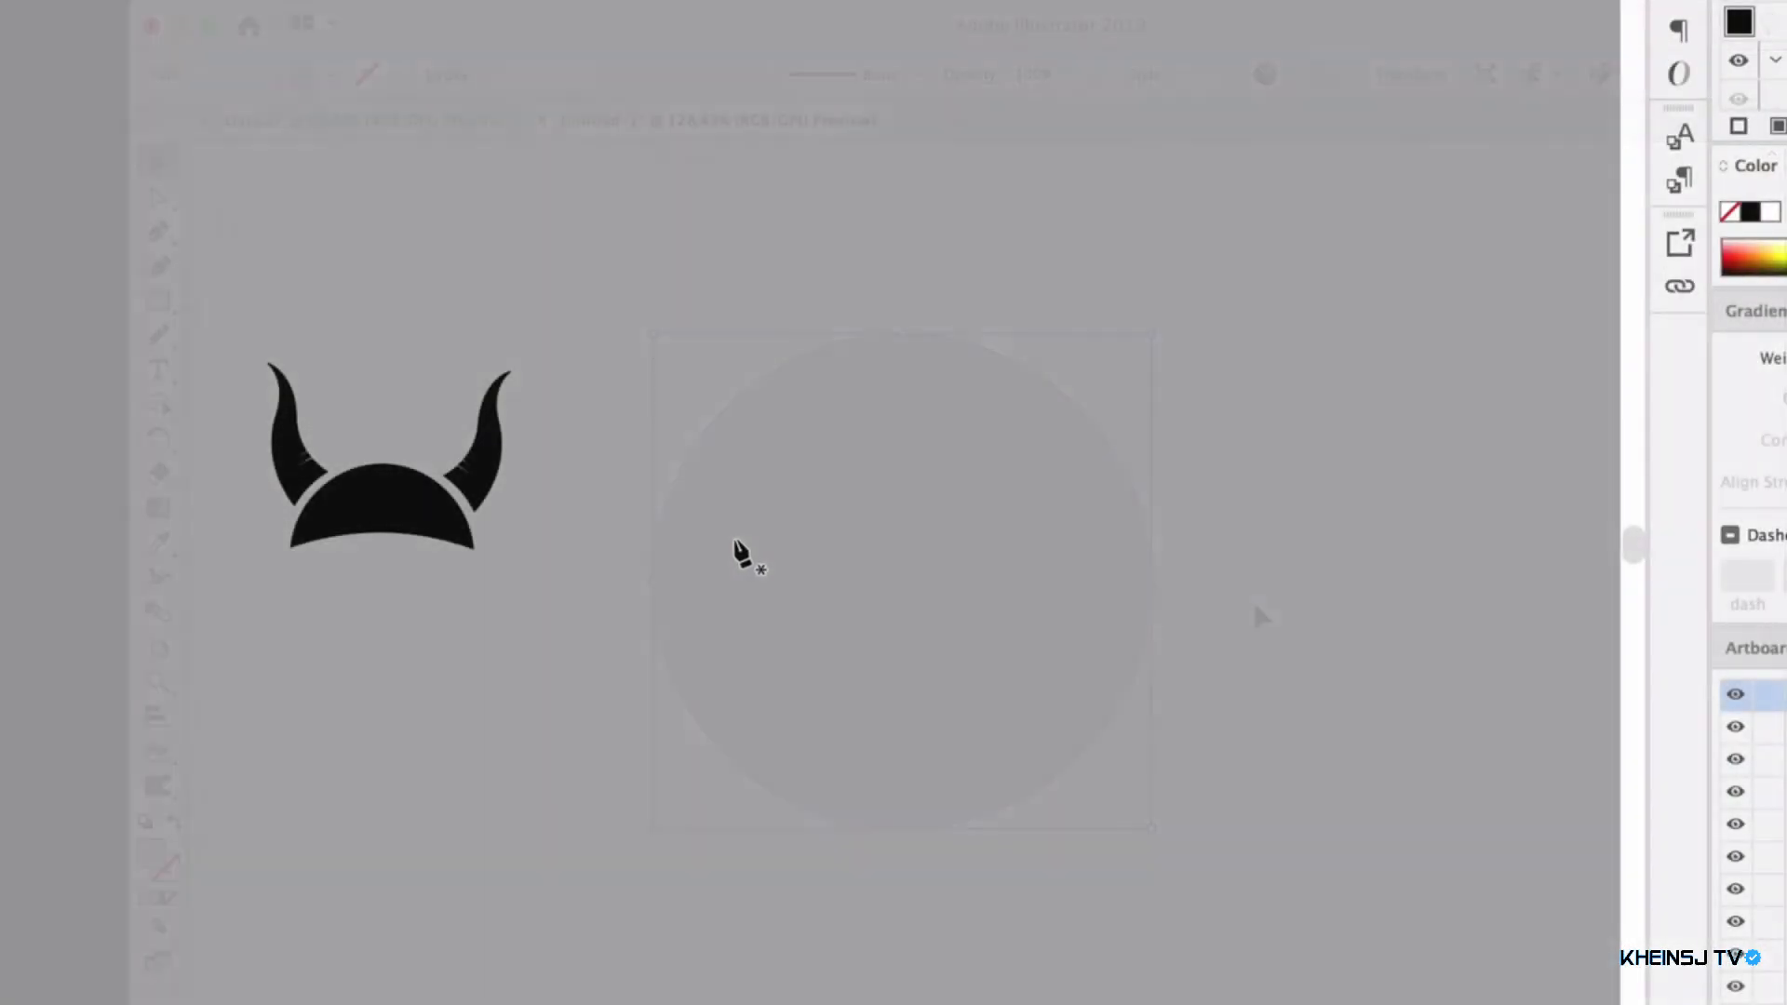
Draw a closed black triangle with a flat base beside the horned helmet with the Pen tool
left_click(741, 539)
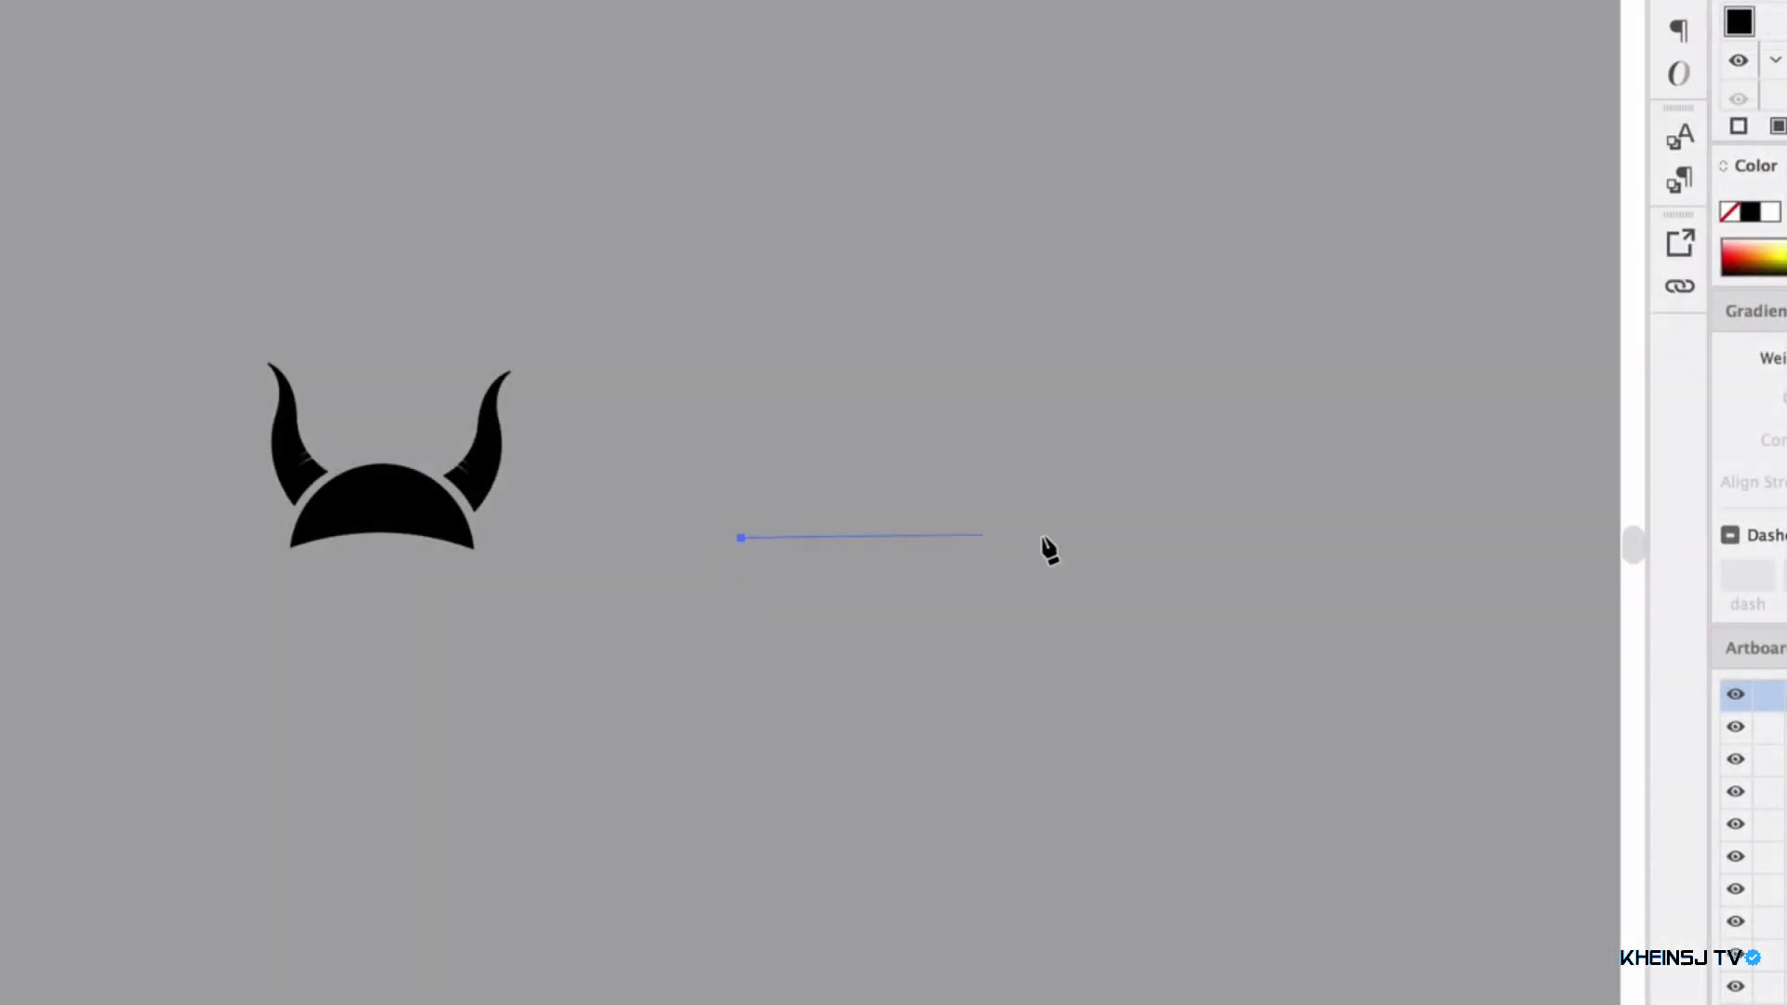
left_click(1104, 536)
left_click_drag(931, 394, 883, 389)
key("super+z")
left_click(916, 371)
left_click(742, 538)
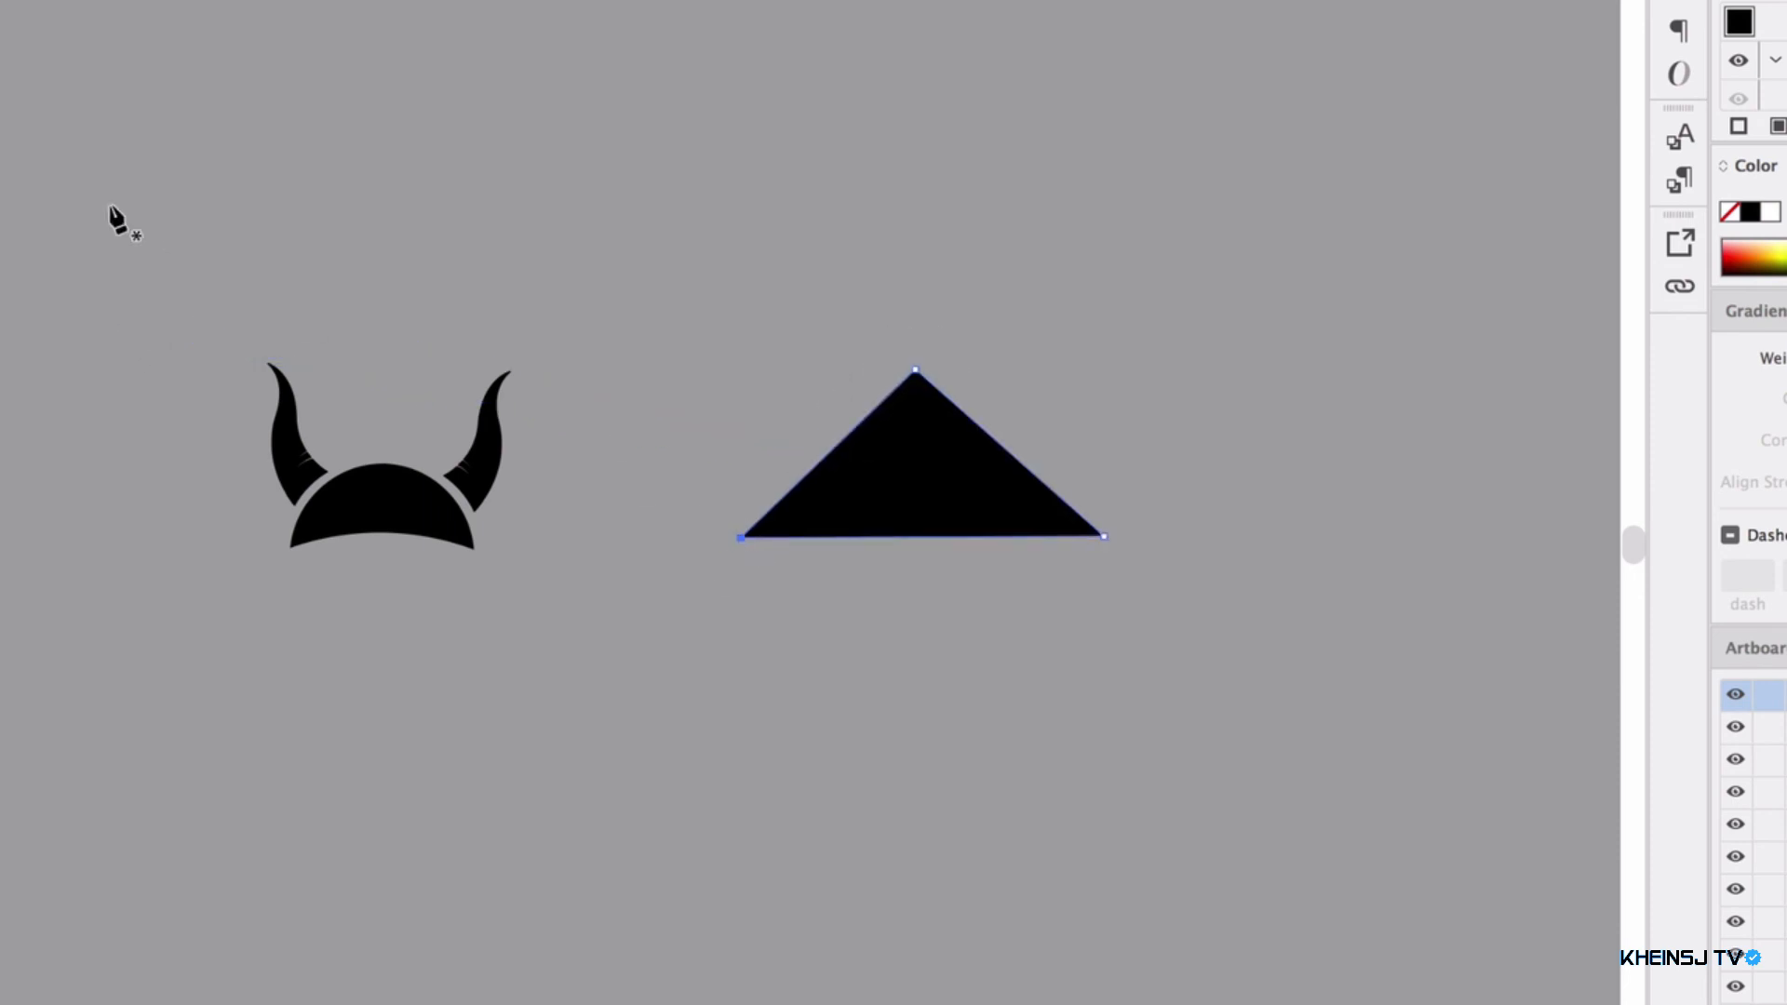
Smooth the triangle's apex into a dome and bend its base upward into an arc with the Curvature tool, and deselect it
key("shift+grave")
double_click(916, 369)
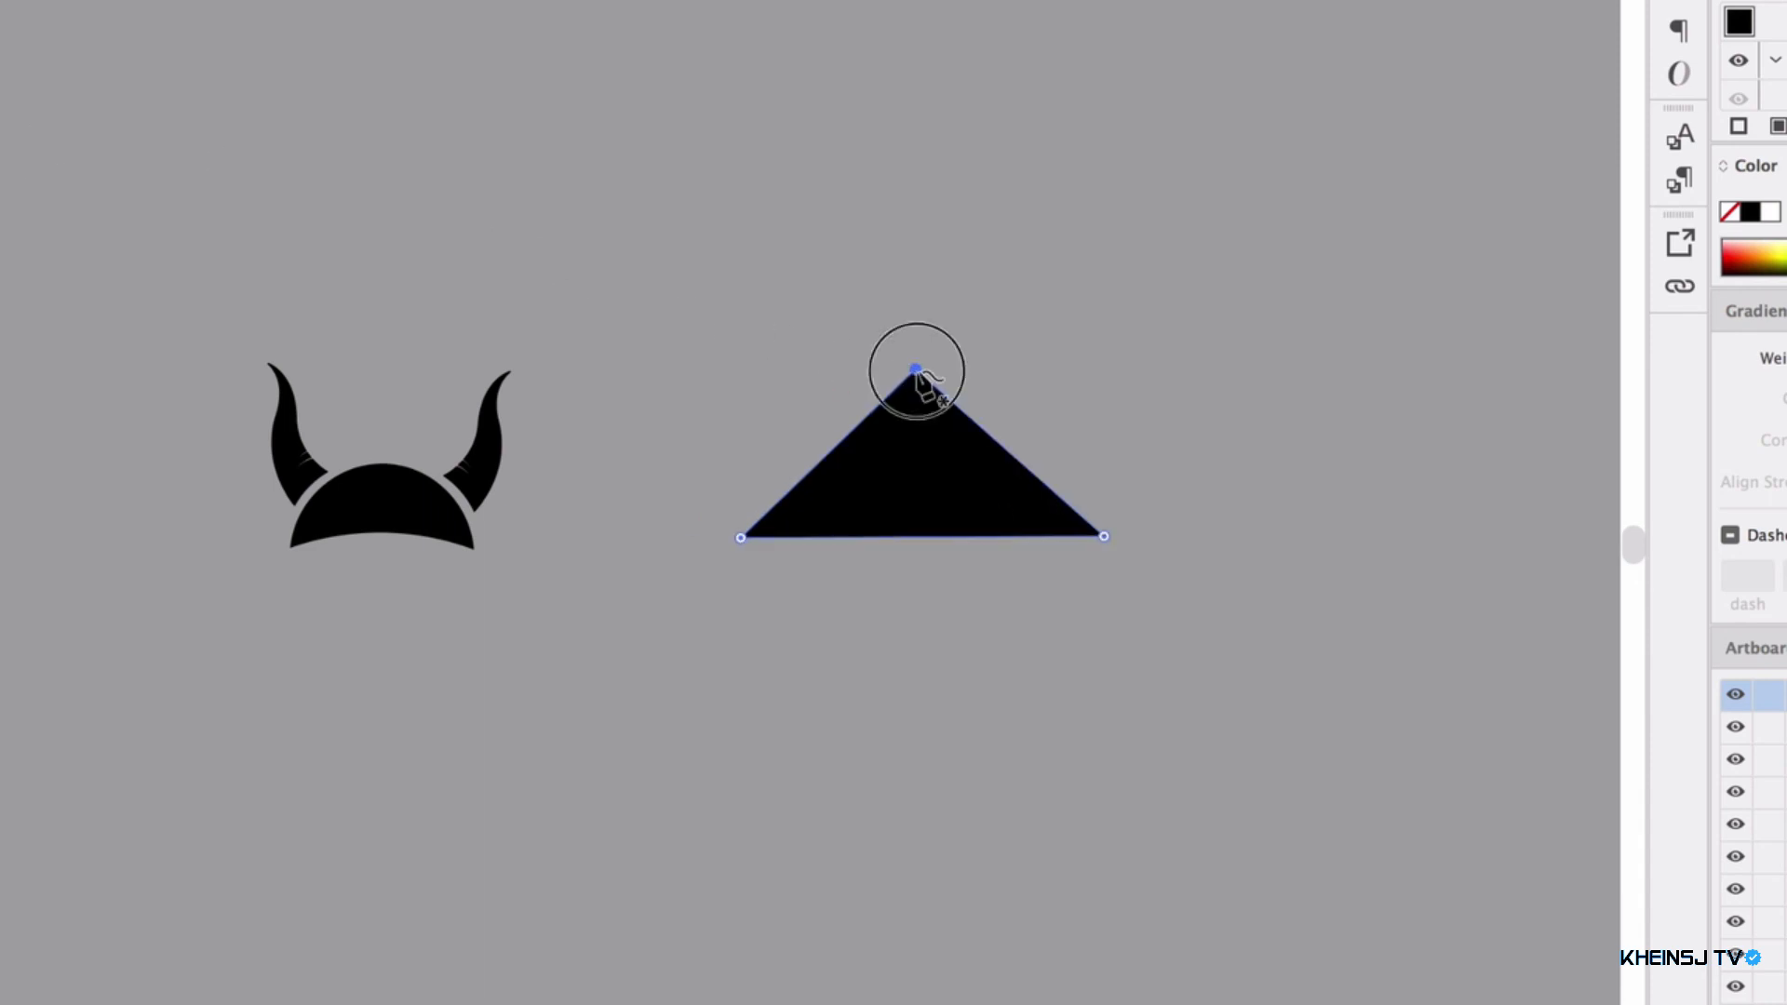
left_click_drag(921, 537, 921, 496)
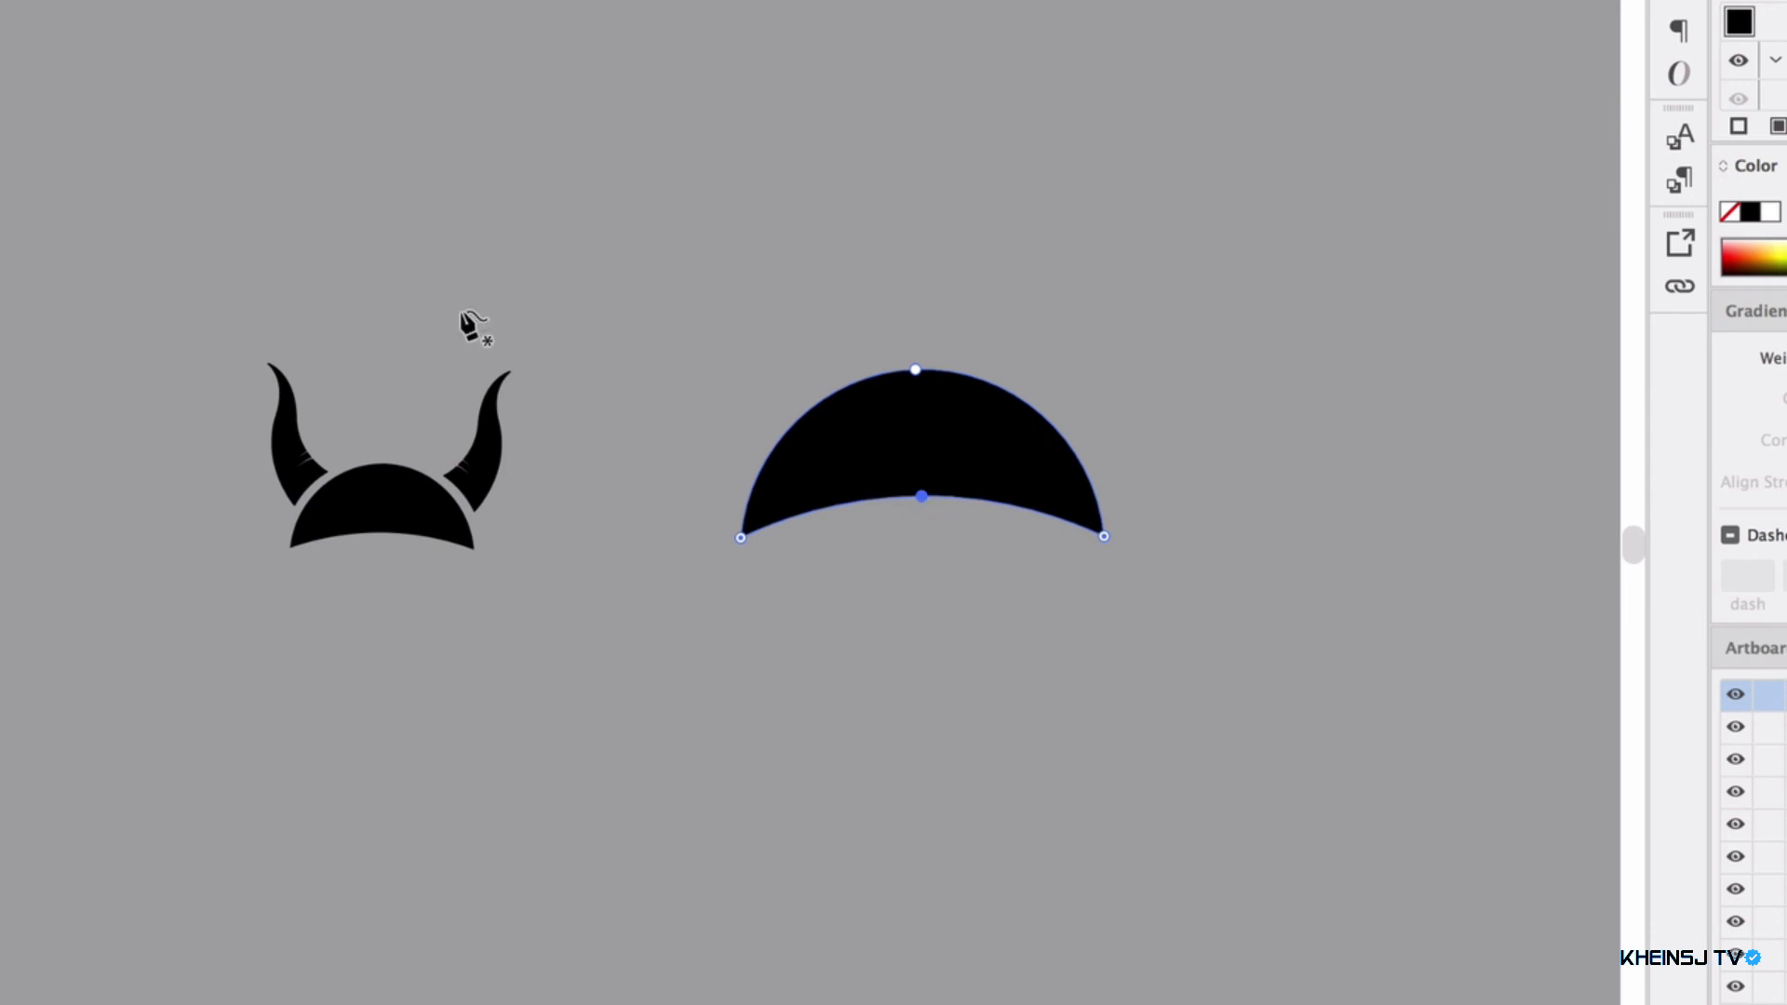
key("v")
left_click(550, 139)
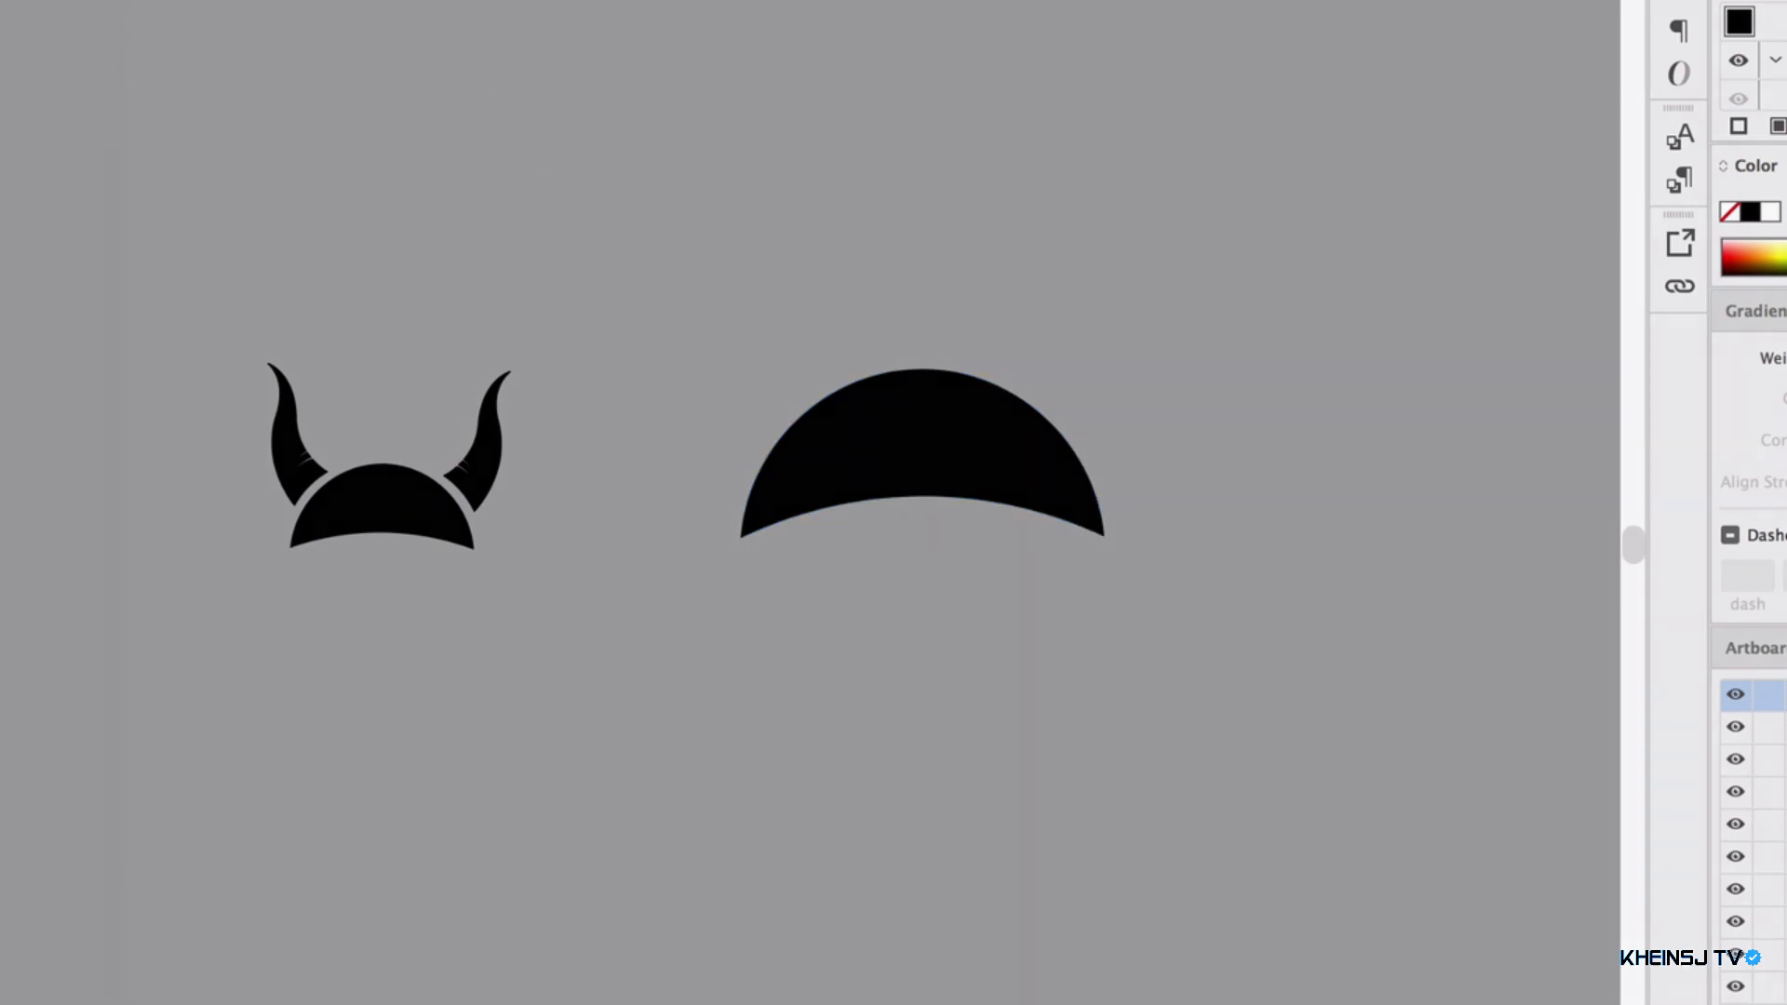